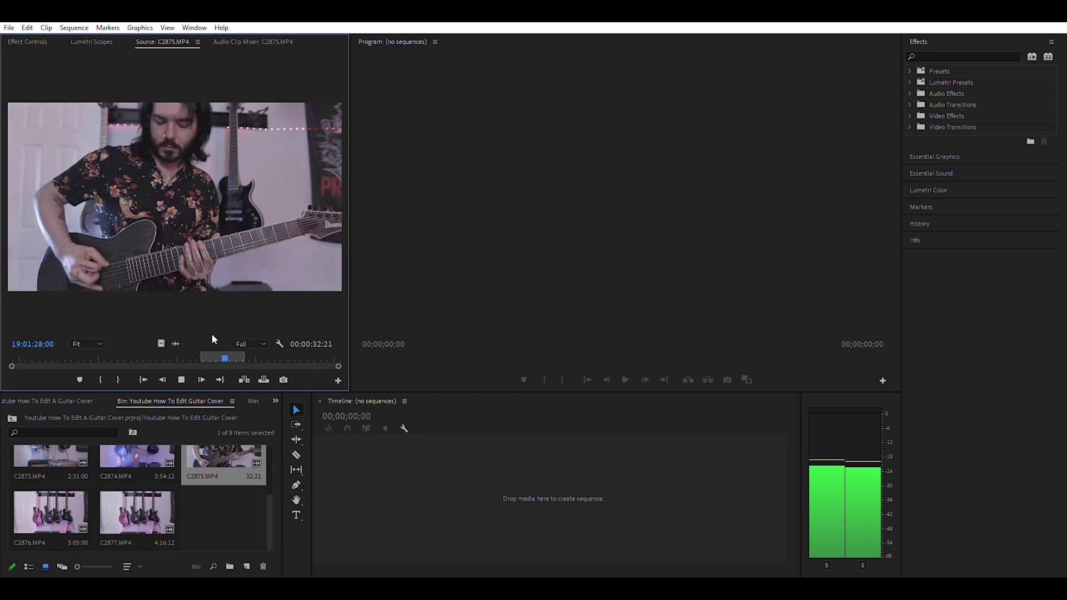
Step: Stop the source preview and create a new sequence from the C2875.MP4 clip
key("space")
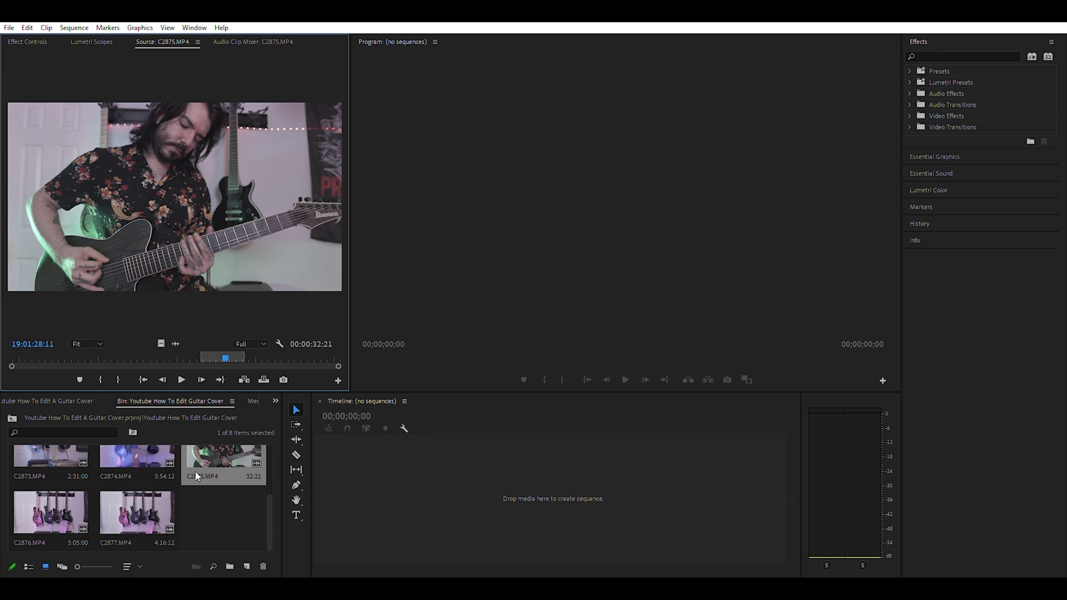
left_click(219, 457)
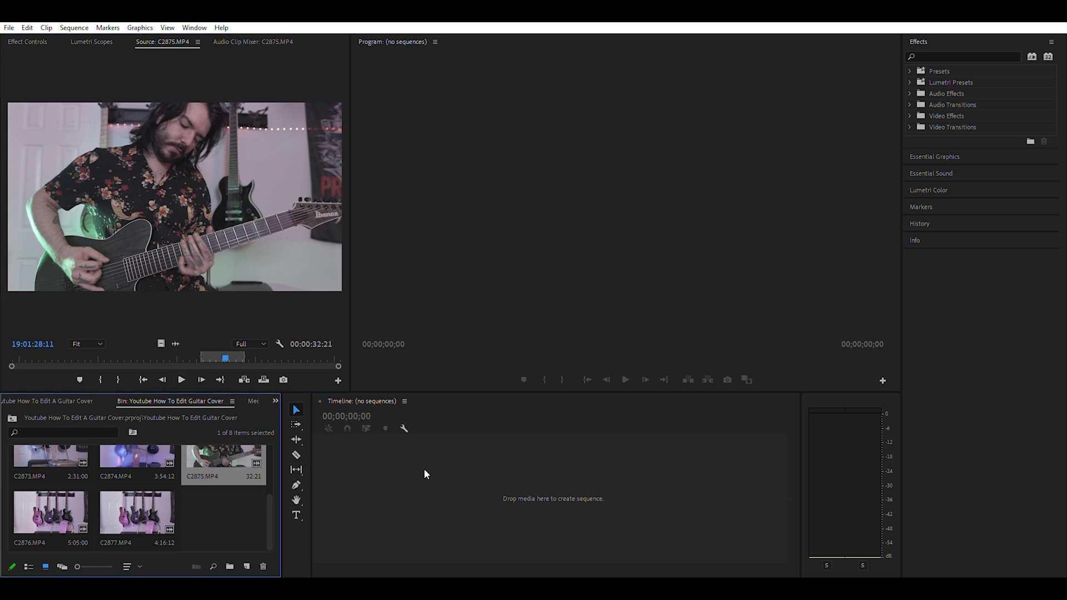
left_click_drag(388, 481, 393, 470)
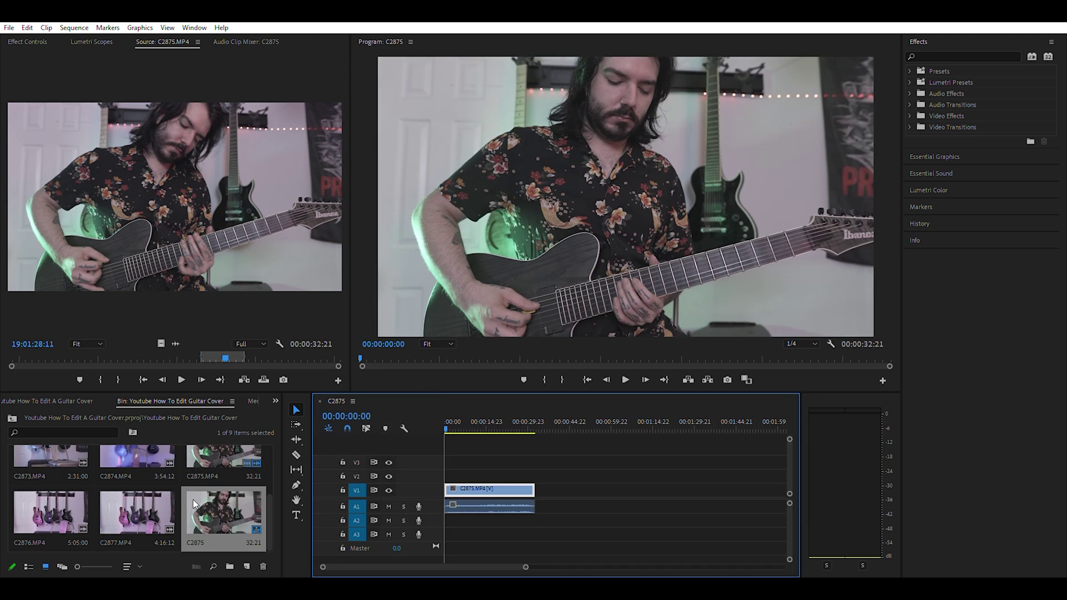
Step: Add Burn Guitar.wav from the project root to audio track A2 at the start of the sequence
scroll(221, 478, "up", 2)
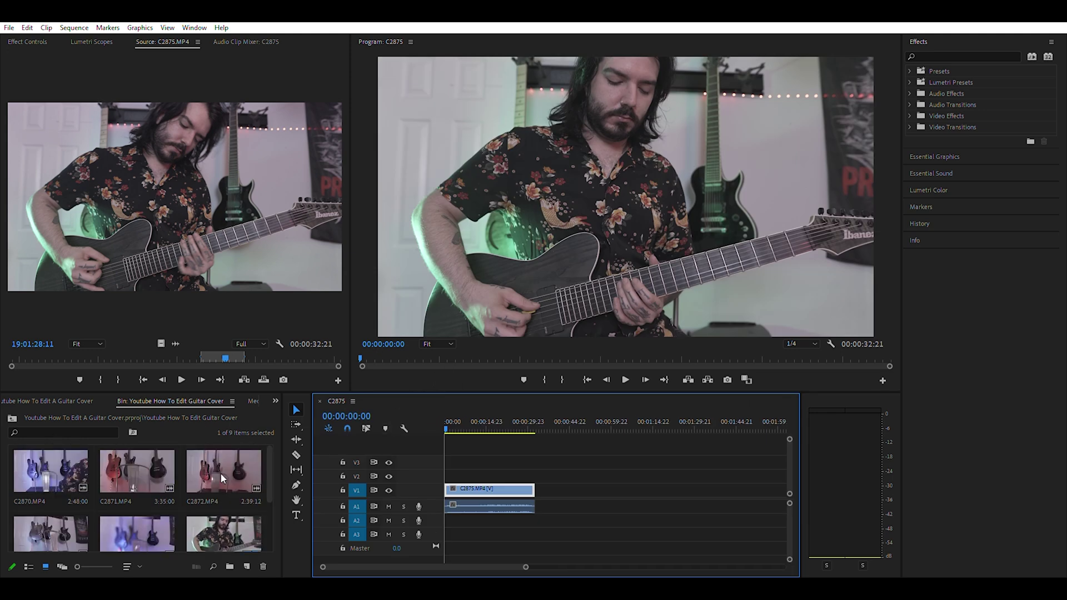
scroll(222, 483, "down", 3)
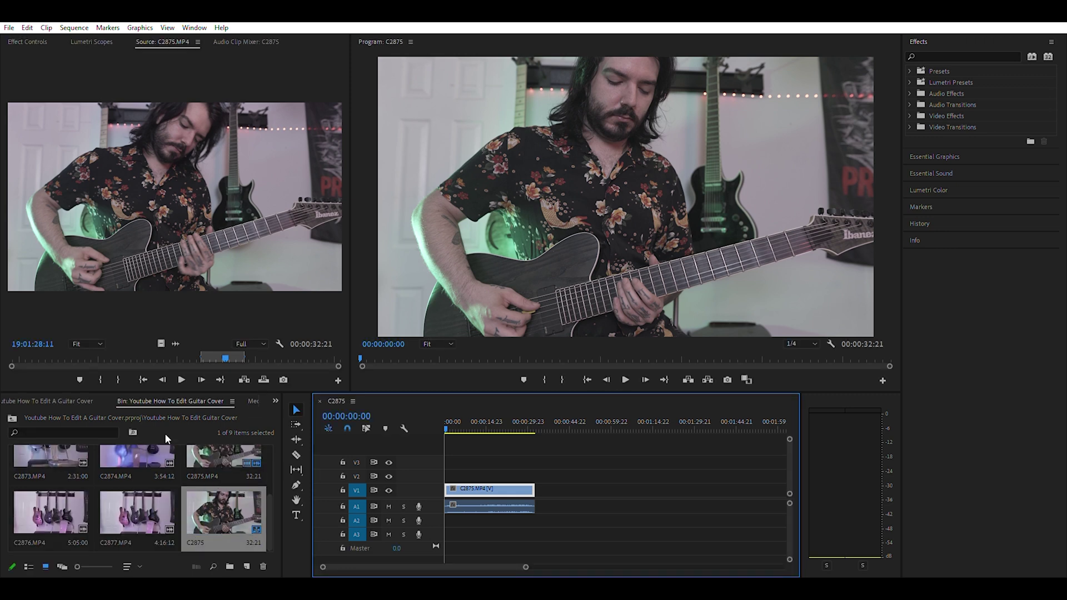
left_click(68, 398)
left_click_drag(162, 471, 445, 521)
left_click_drag(529, 561, 563, 509)
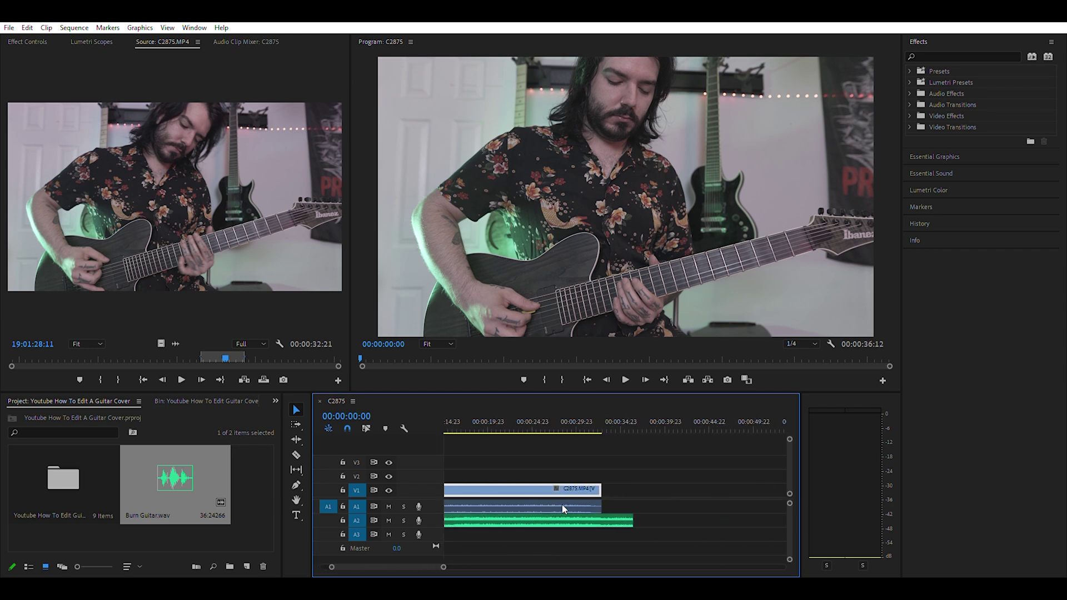
Step: Mute audio track A1 and play the end of the C2875.MP4 clip against Burn Guitar.wav to check the sync
left_click(584, 424)
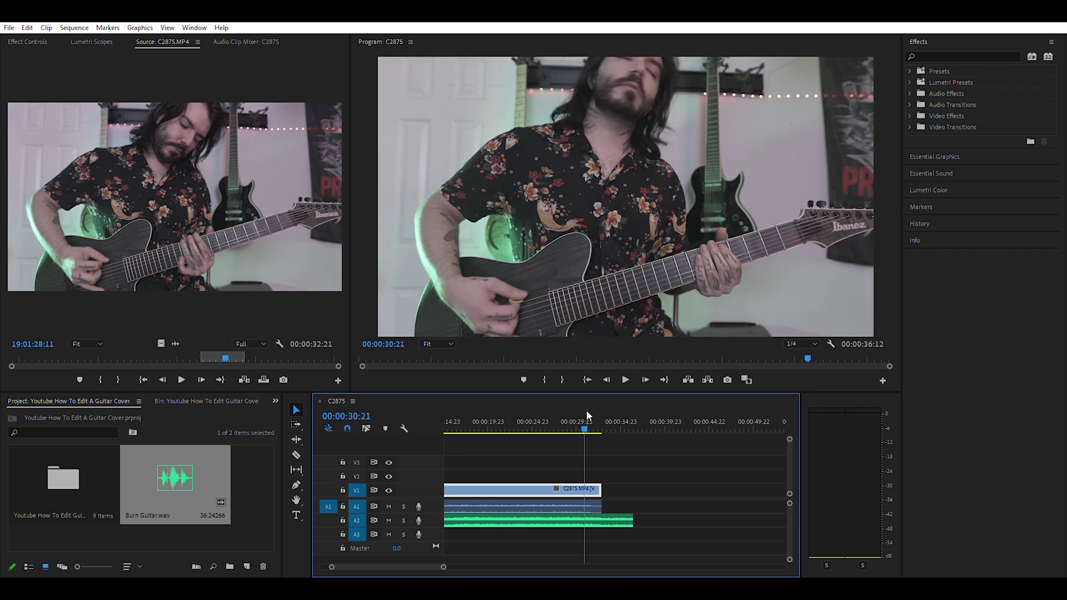
left_click(389, 506)
key("space")
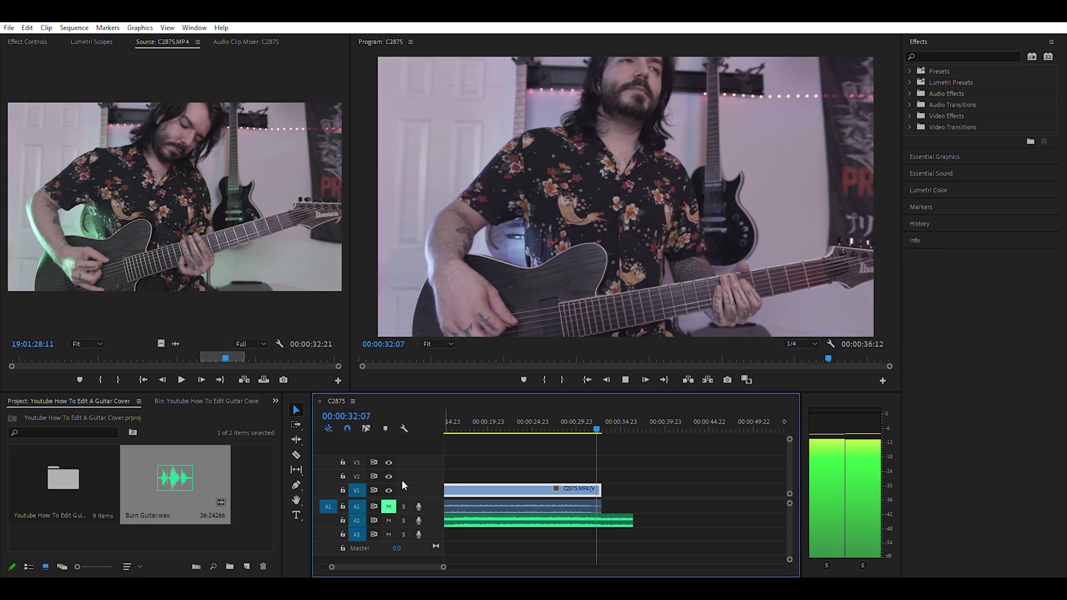
key("space")
left_click(566, 417)
key("space")
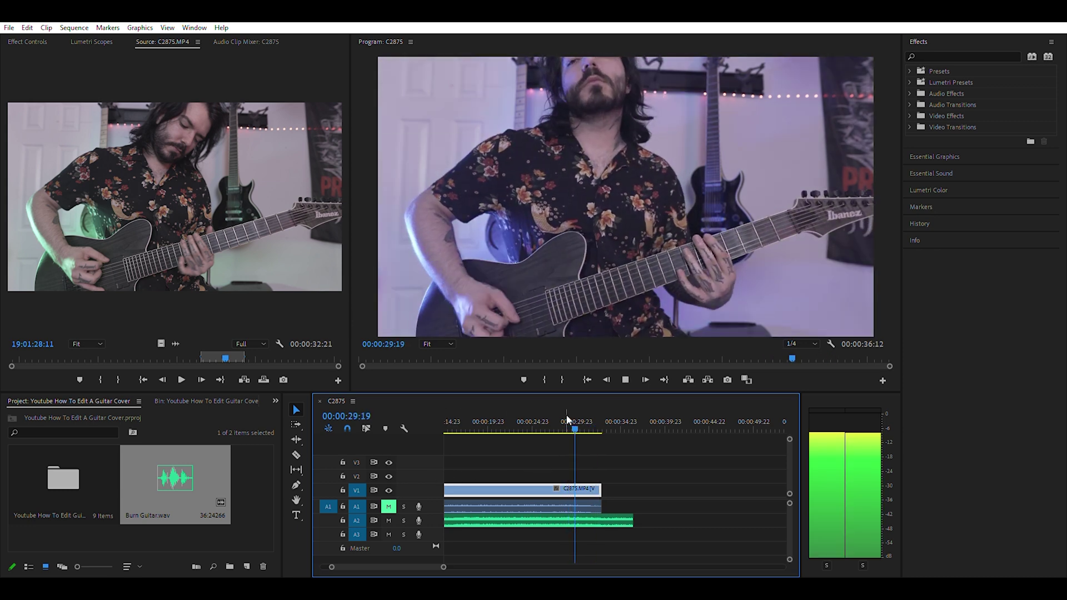
key("space")
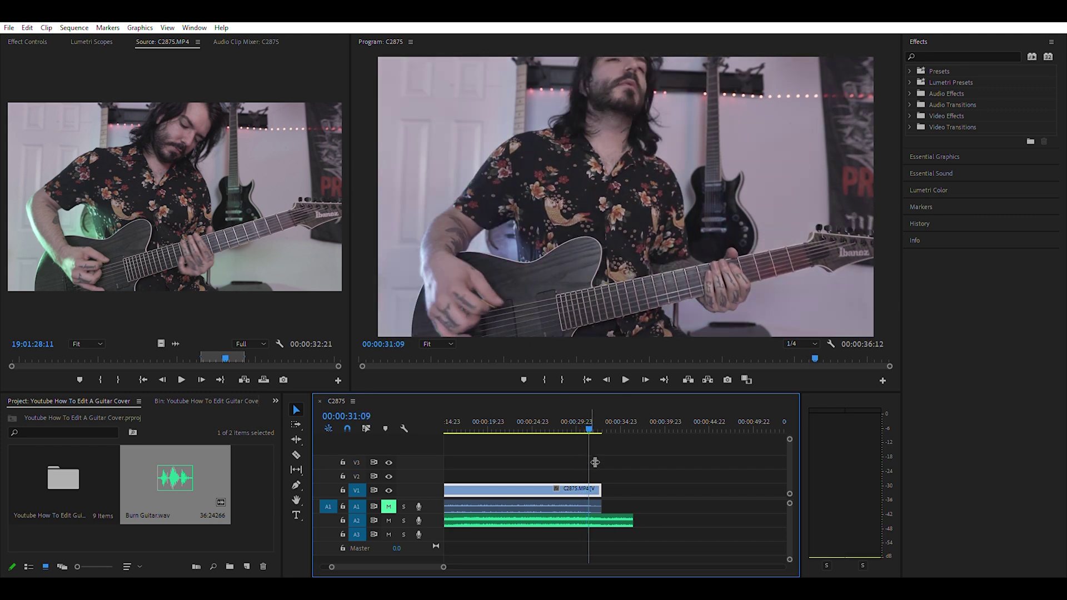
Step: Shift the C2875.MP4 clip slightly later against Burn Guitar.wav and replay its ending to check the sync
left_click_drag(579, 488, 591, 498)
key("space")
key("space")
left_click(558, 424)
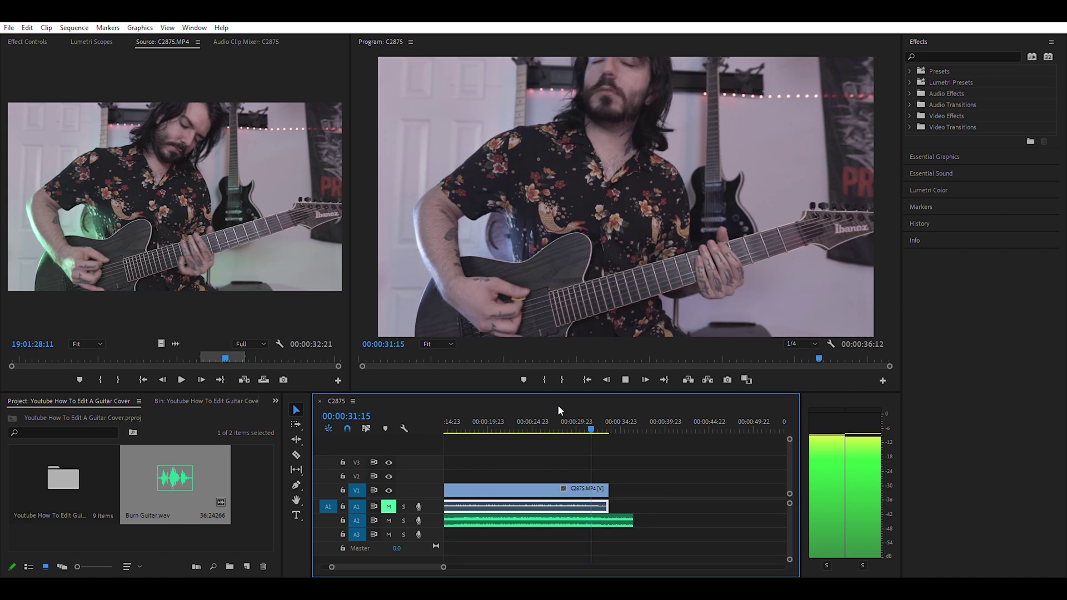
key("space")
Step: Cut the C2875.MP4 clip at 00:00:31:16 and delete the leftover piece after the cut
key("c")
left_click(596, 489)
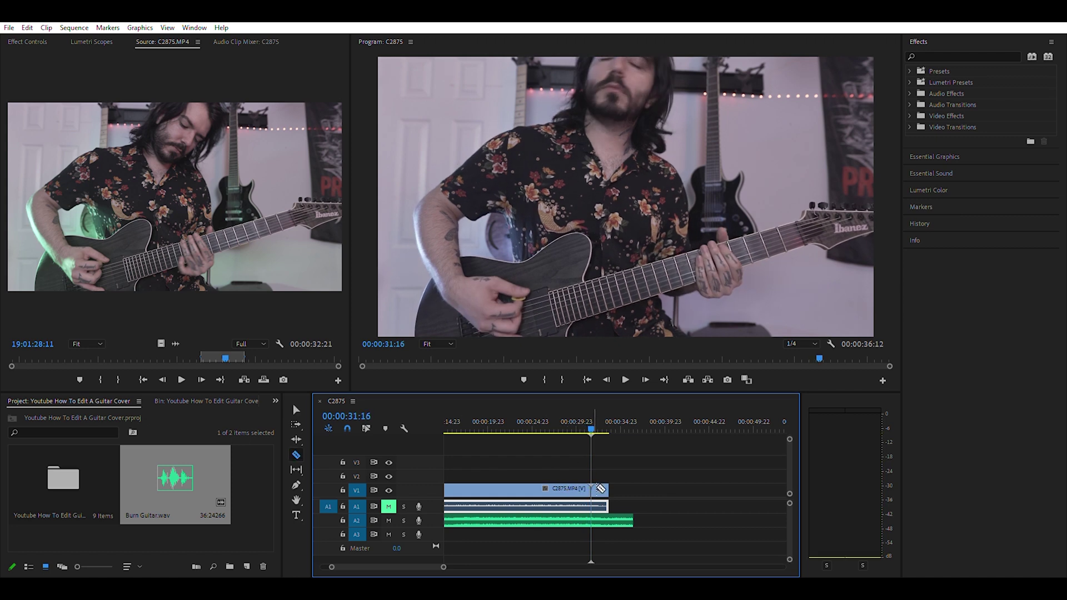
key("v")
key("c")
key("v")
left_click(600, 491)
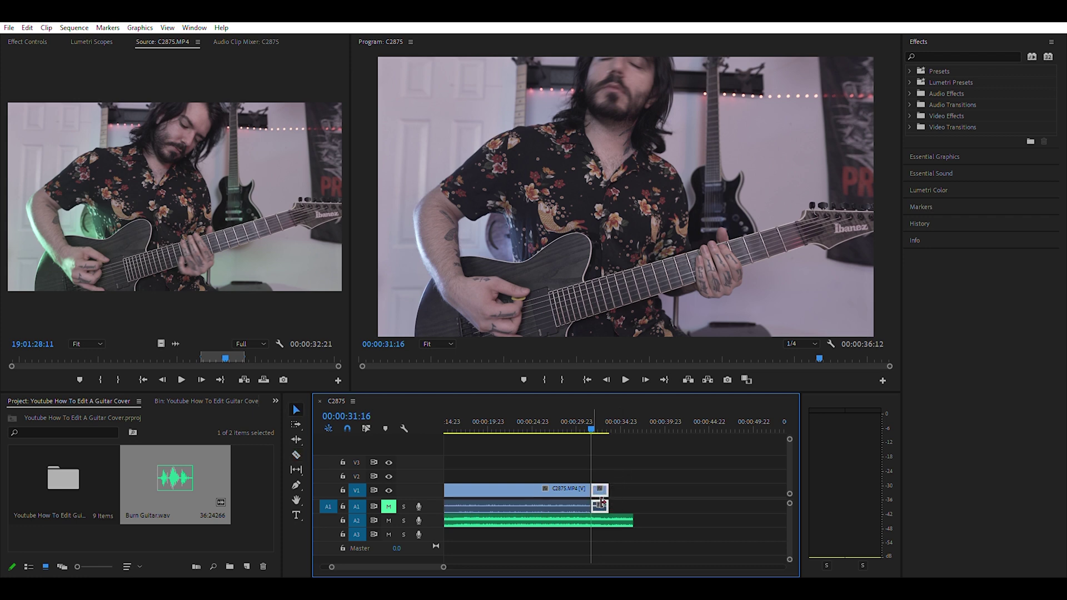
key("Delete")
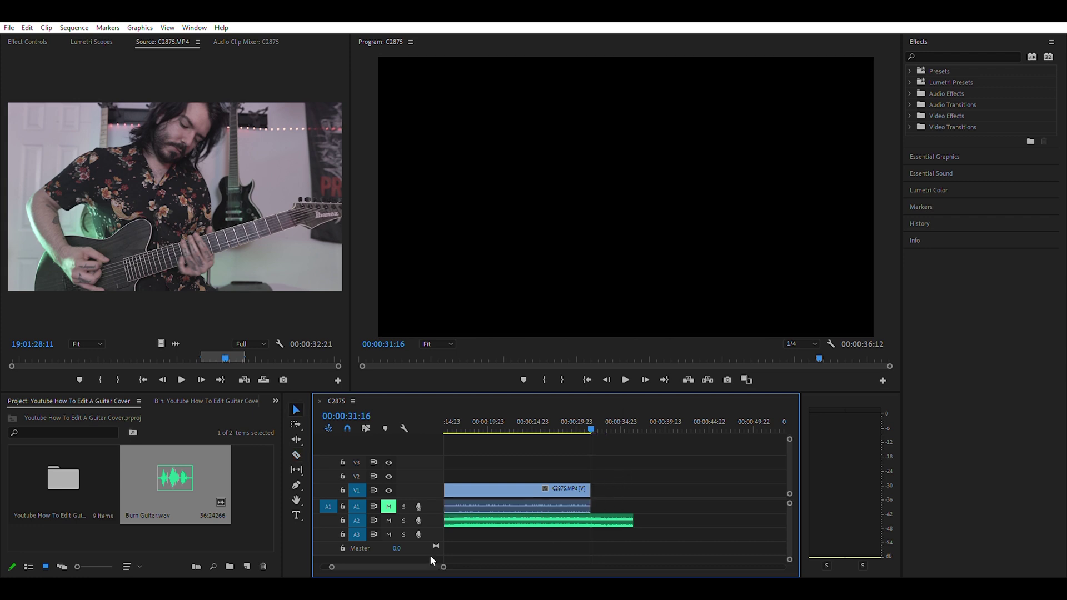
Step: Fine-tune the sync by moving the trimmed C2875.MP4 clip a few frames later, and play its ending
left_click_drag(440, 558, 414, 556)
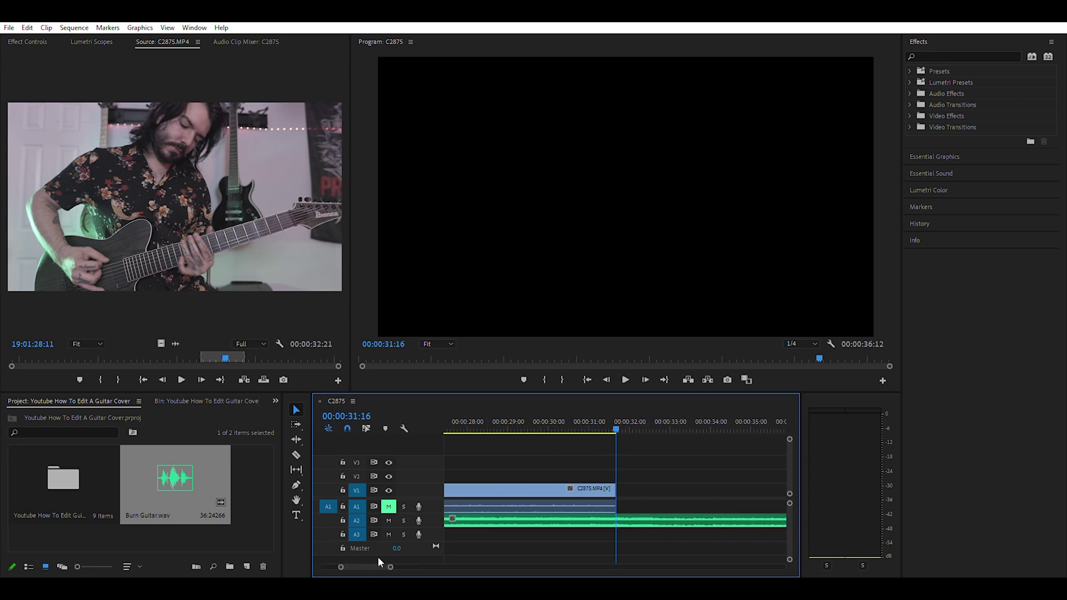
left_click_drag(390, 564, 373, 566)
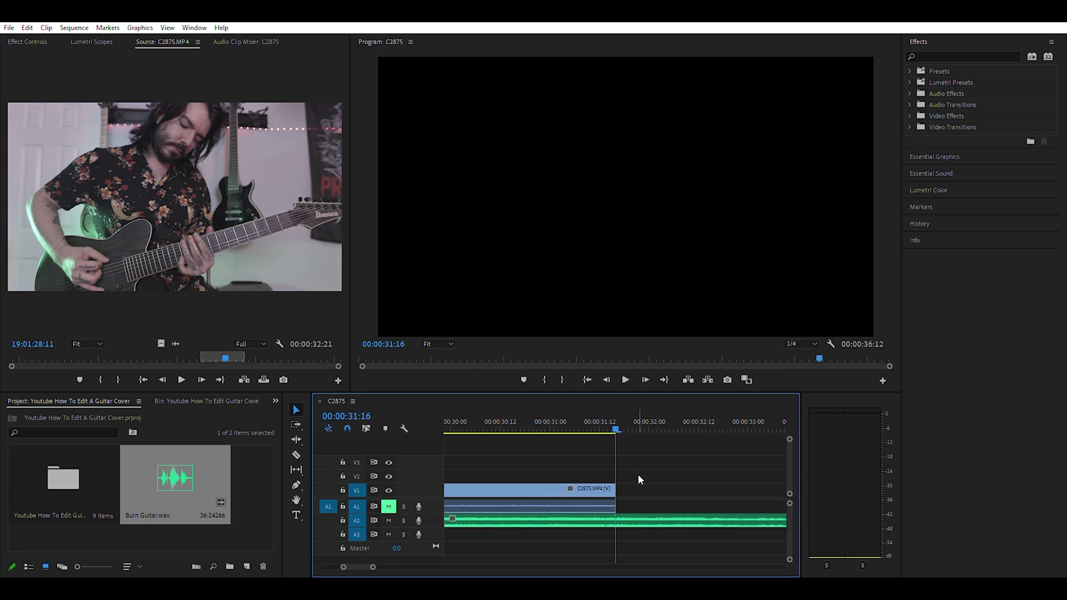
left_click_drag(638, 485, 613, 491)
left_click(594, 486)
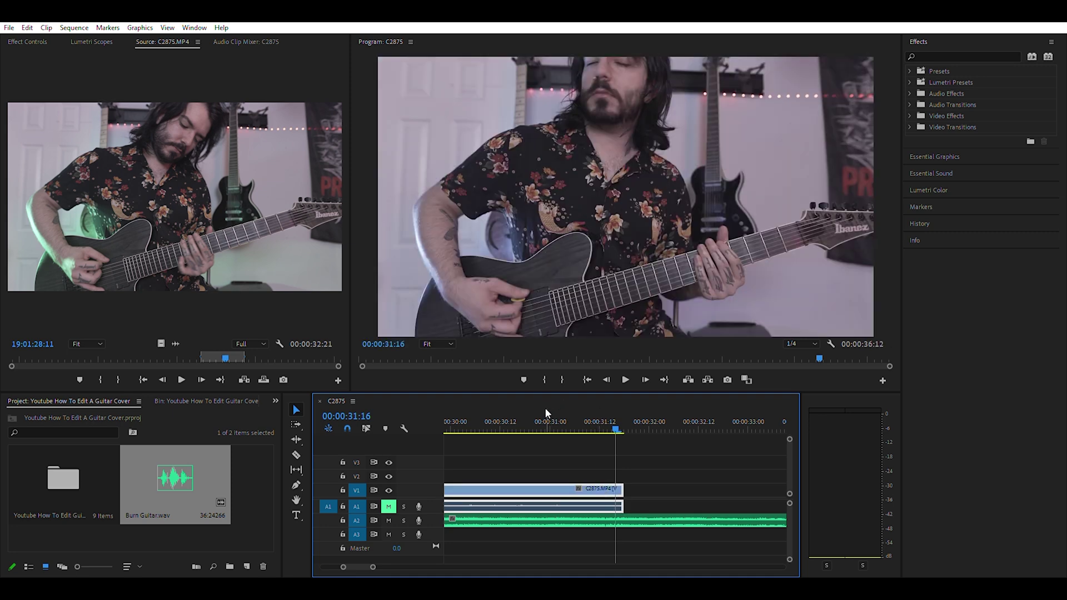
key("space")
left_click(544, 410)
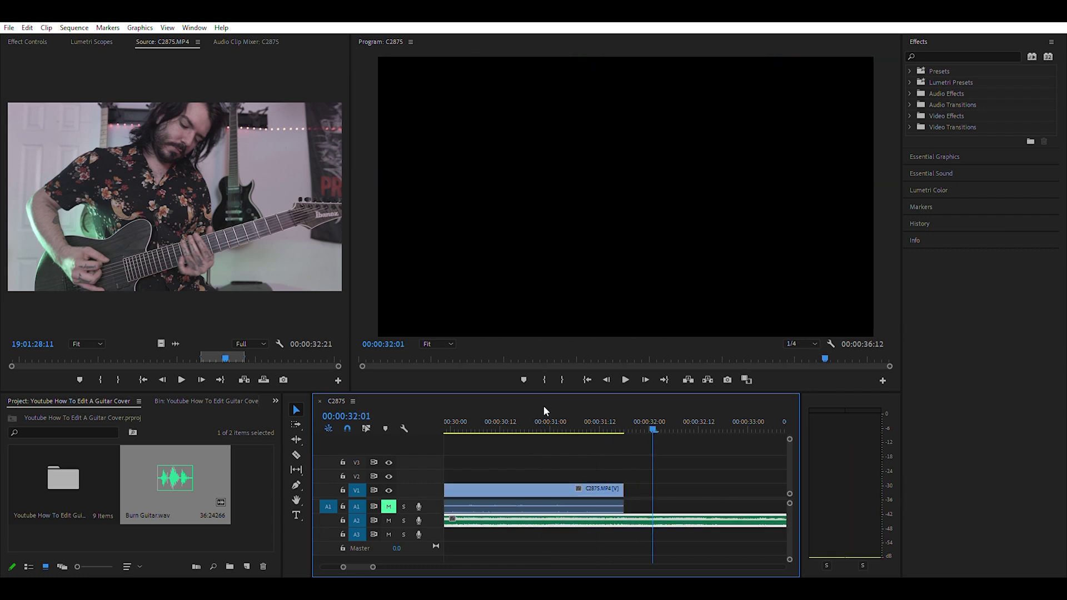
Step: Play the sequence from the beginning and unmute audio track A1 to check the sync of both recordings
left_click_drag(373, 567, 617, 567)
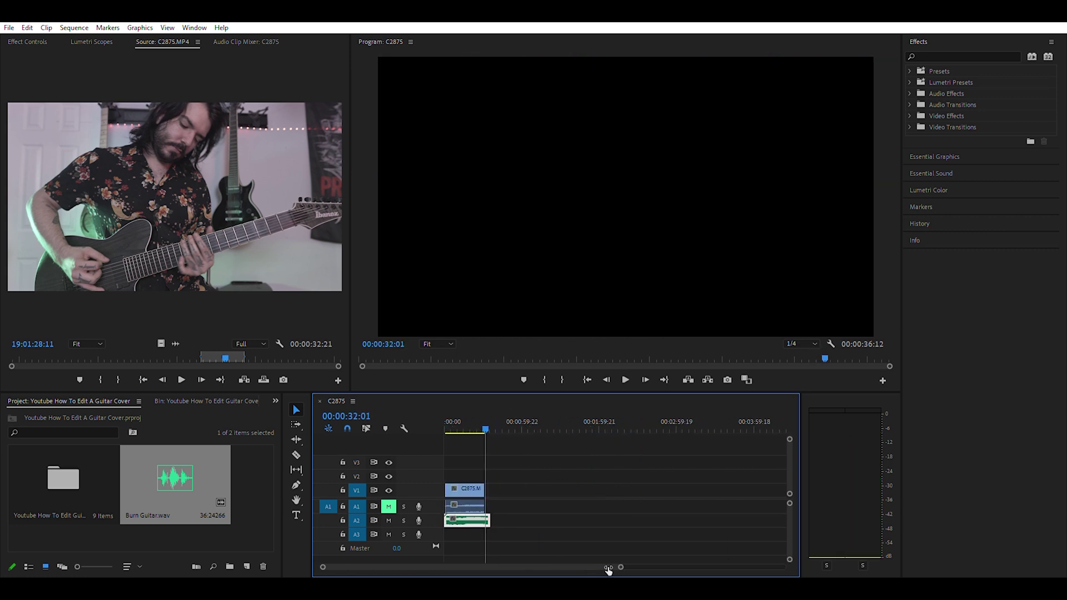
key("Home")
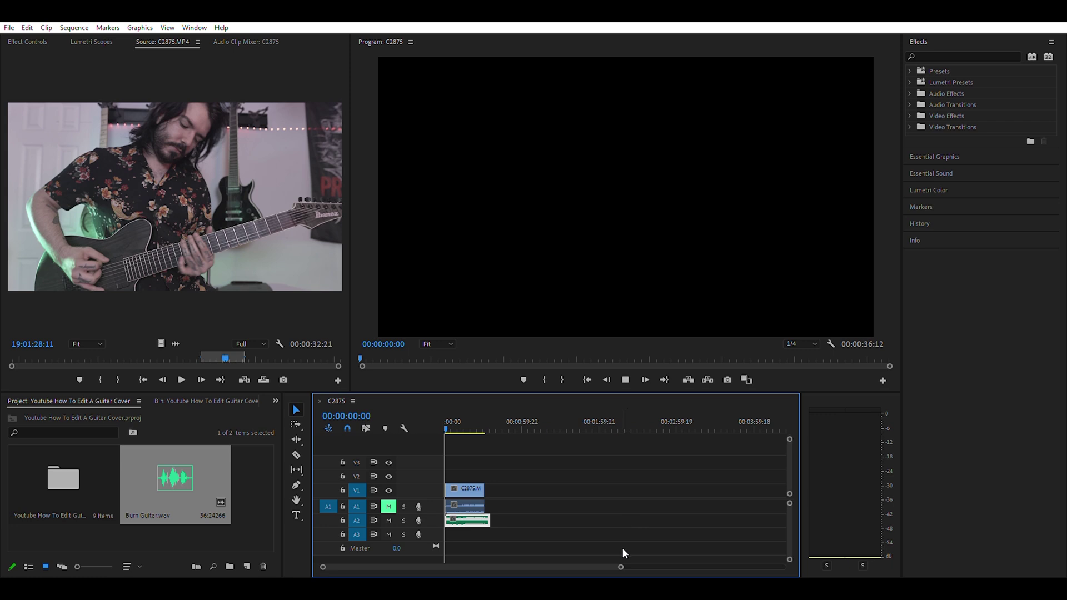
key("space")
left_click_drag(621, 566, 523, 567)
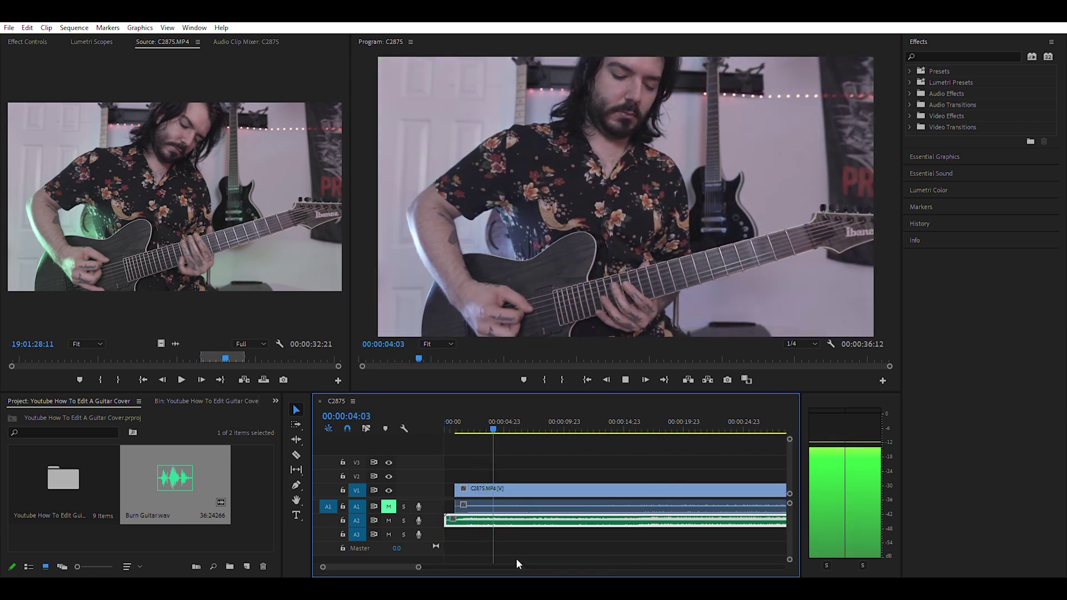
left_click(389, 506)
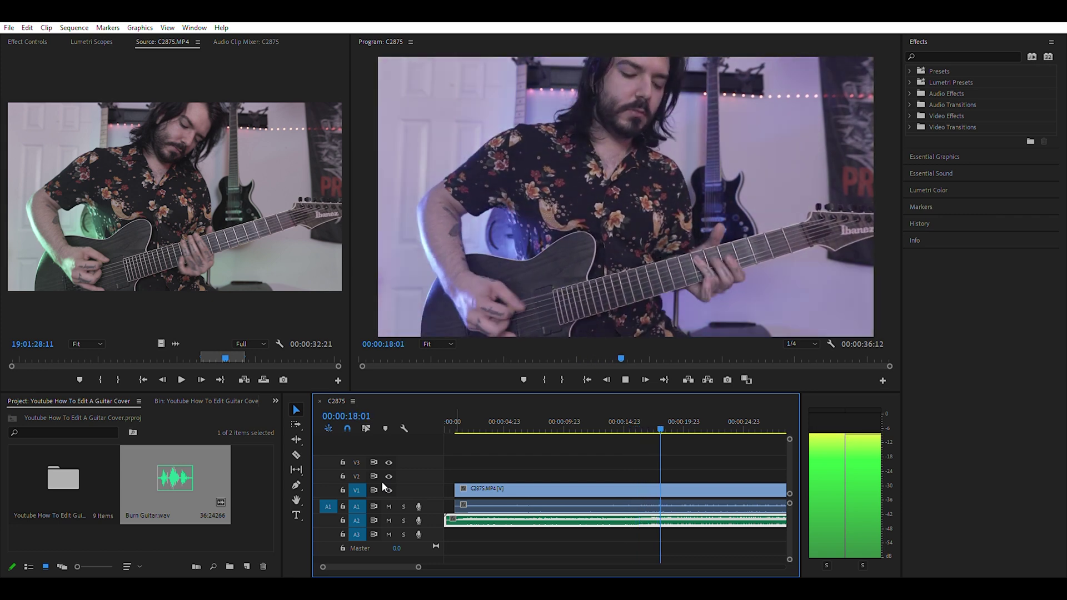
key("space")
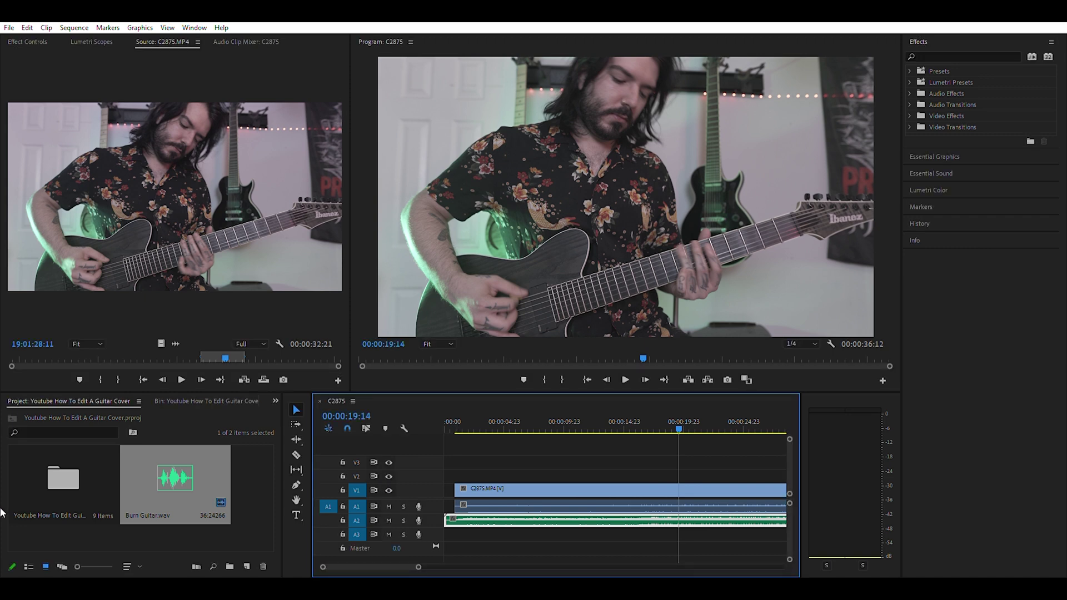
Step: Open the footage bin, play the stacked camera clips from 00:00:01:13 and mute audio track A1
double_click(63, 464)
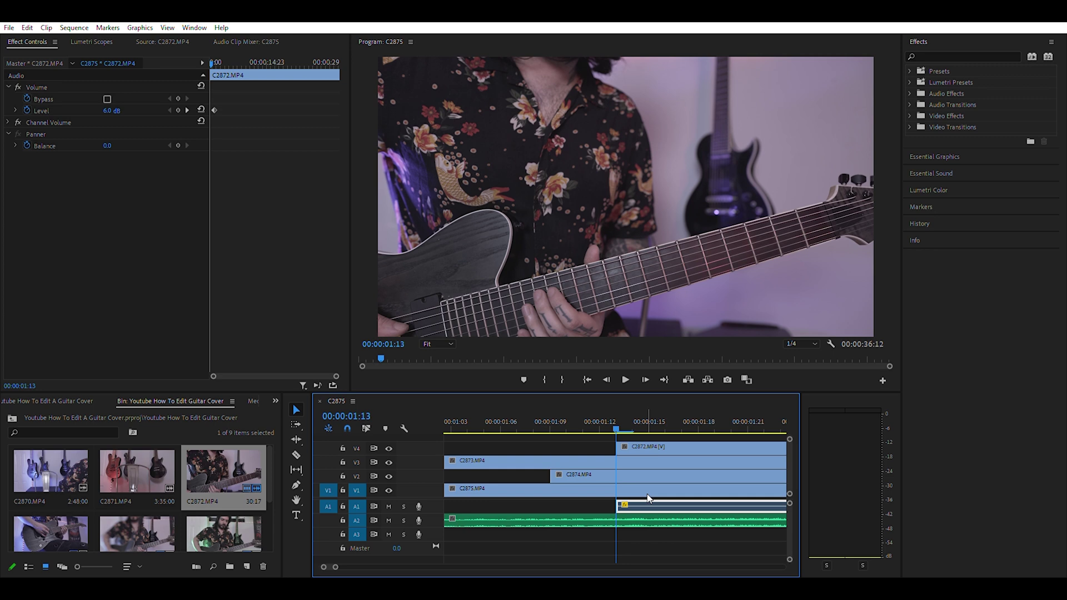
key("space")
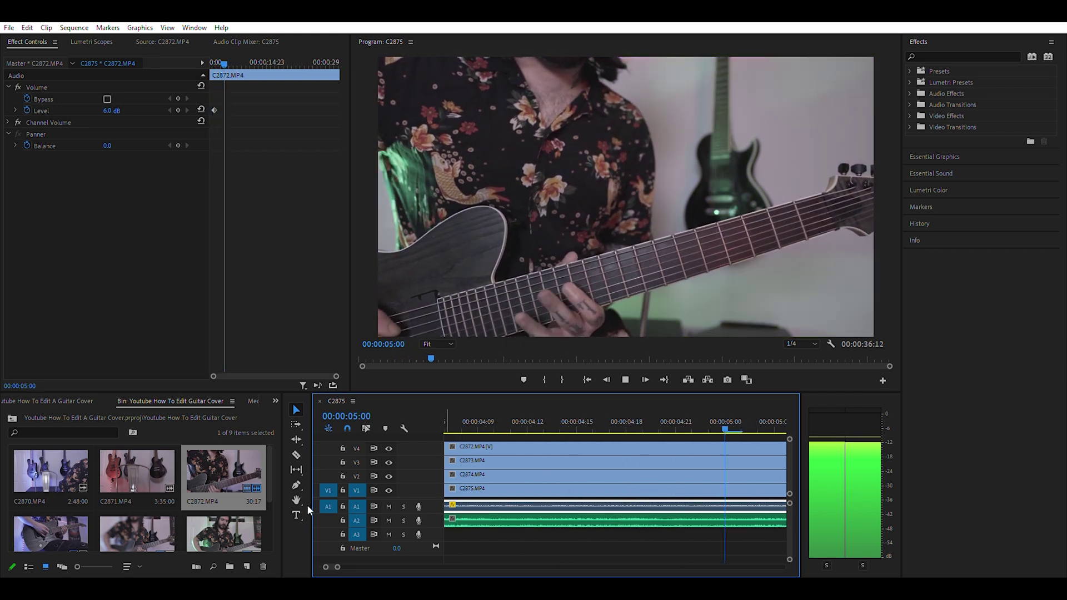
left_click(389, 507)
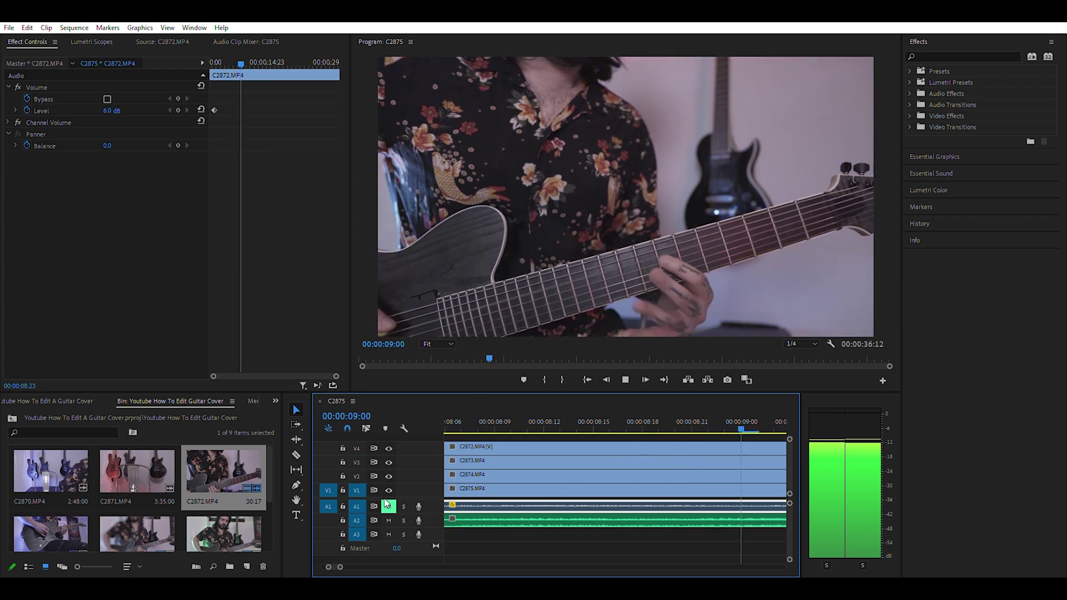
key("space")
Step: Delete the C2872.MP4 camera audio from track A1, keeping its video in place
key("b")
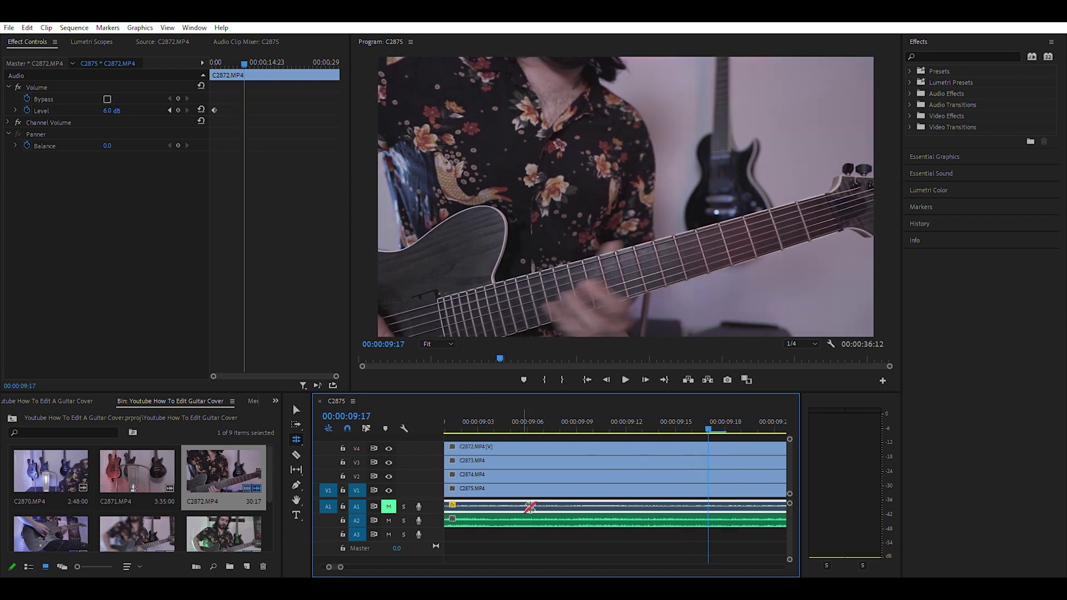
key("v")
key("Delete")
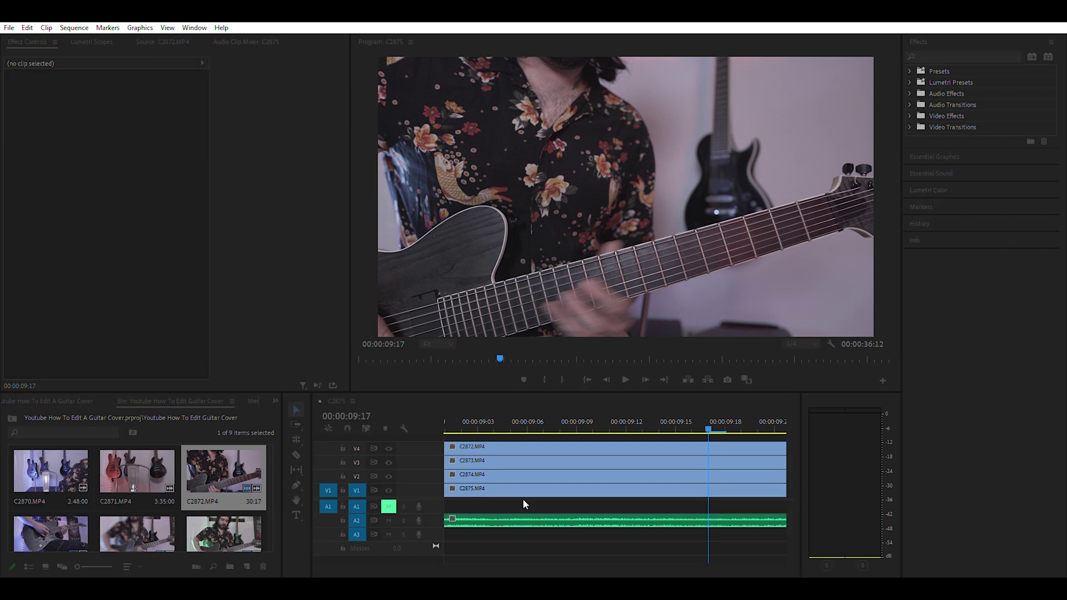
Step: Align the starts of the C2872.MP4 and C2874.MP4 clips with the starts of the other two camera clips
scroll(409, 570, "down", 5)
scroll(409, 569, "up", 1)
left_click(452, 427)
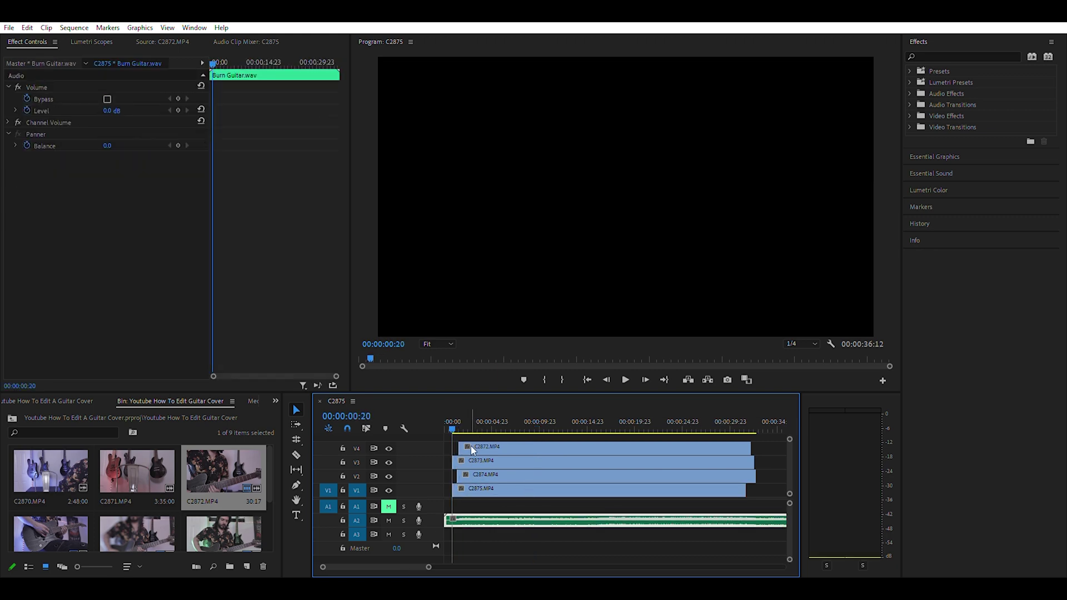
scroll(414, 561, "up", 3)
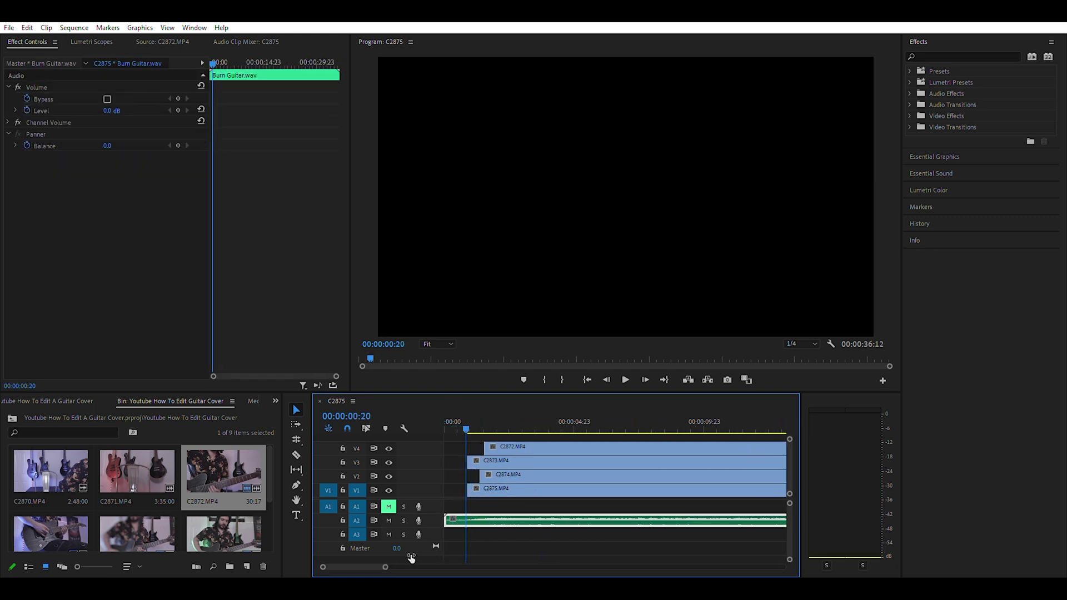
scroll(411, 559, "up", 2)
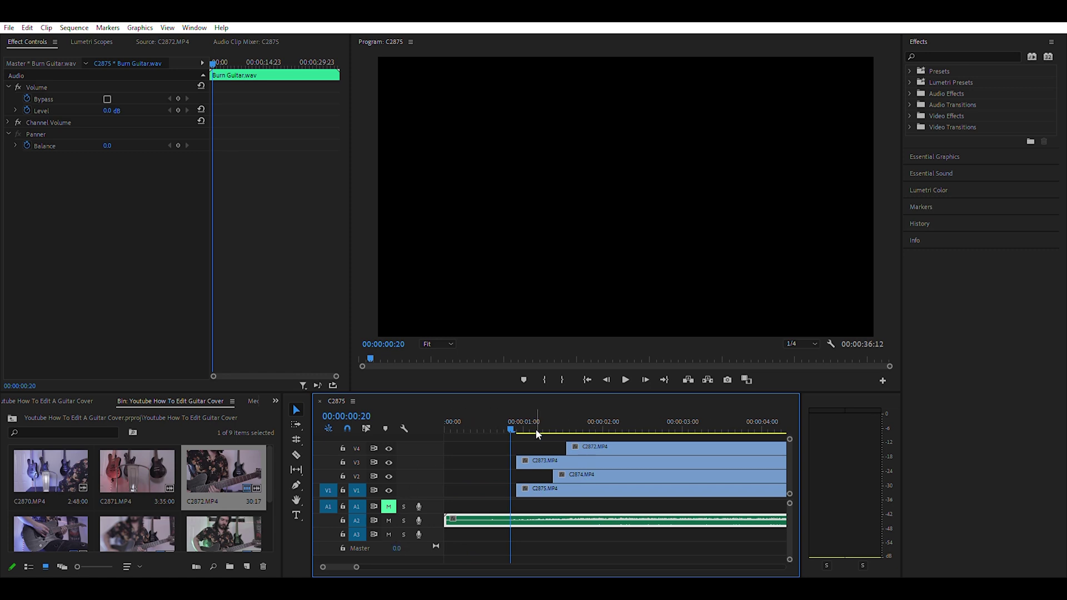
left_click_drag(582, 446, 516, 472)
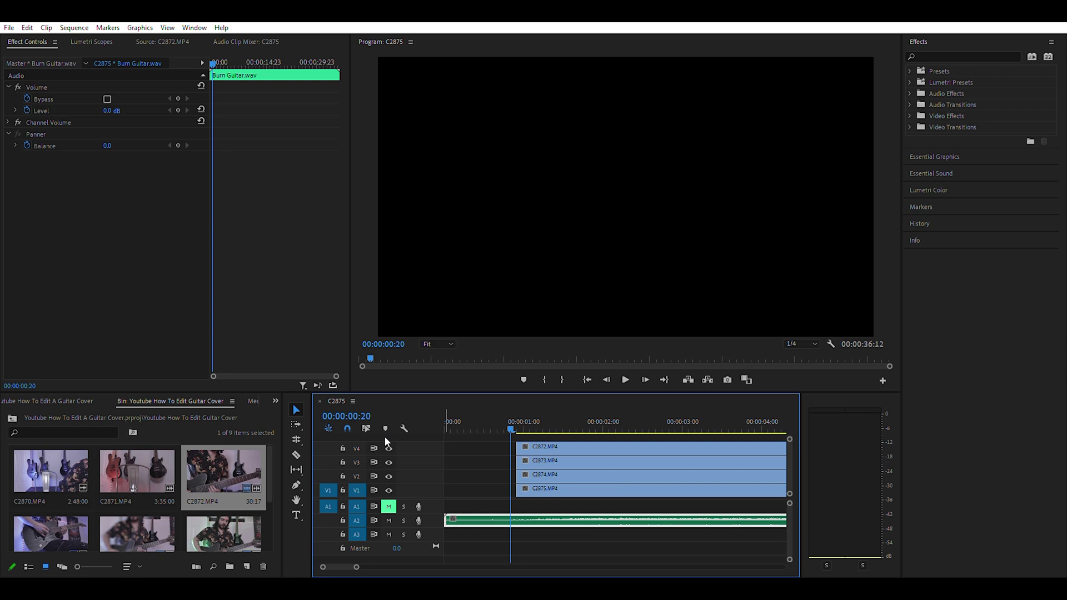
Step: Park the playhead at 00:00:01:08 and hide the upper video tracks V4, V3 and V2
left_click(552, 414)
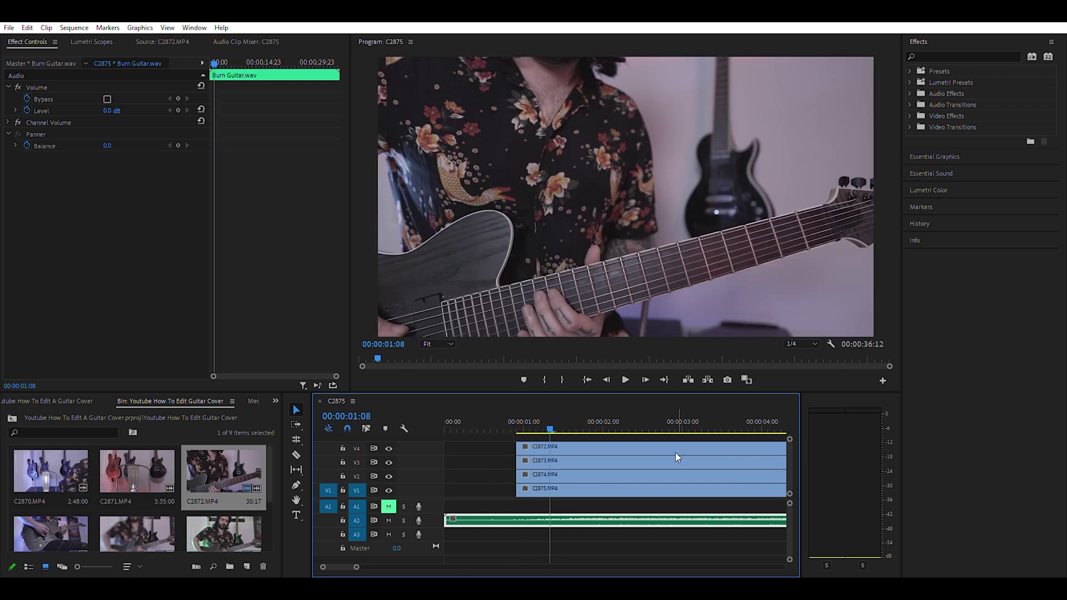
left_click(389, 448)
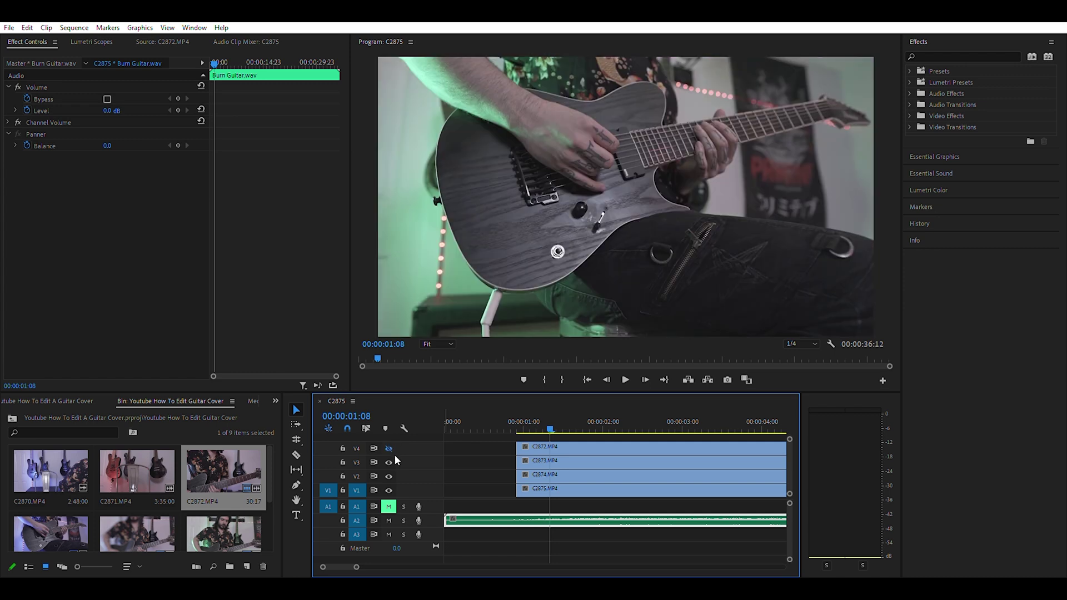
left_click(389, 463)
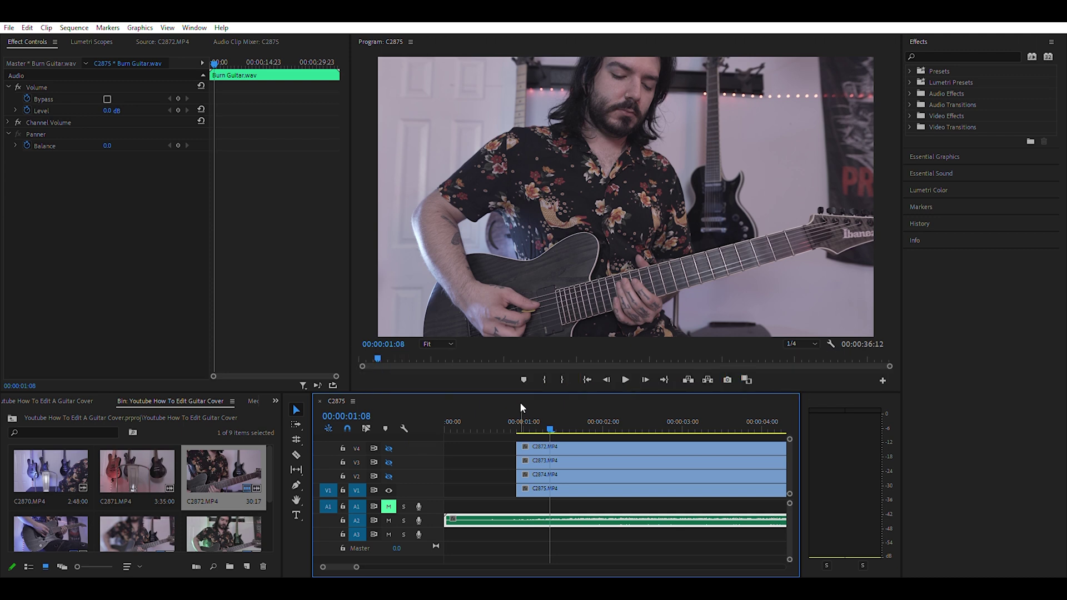
Step: Play the sequence from the camera clips' start at 00:00:00:22 and stop at 00:00:05:22
left_click(516, 418)
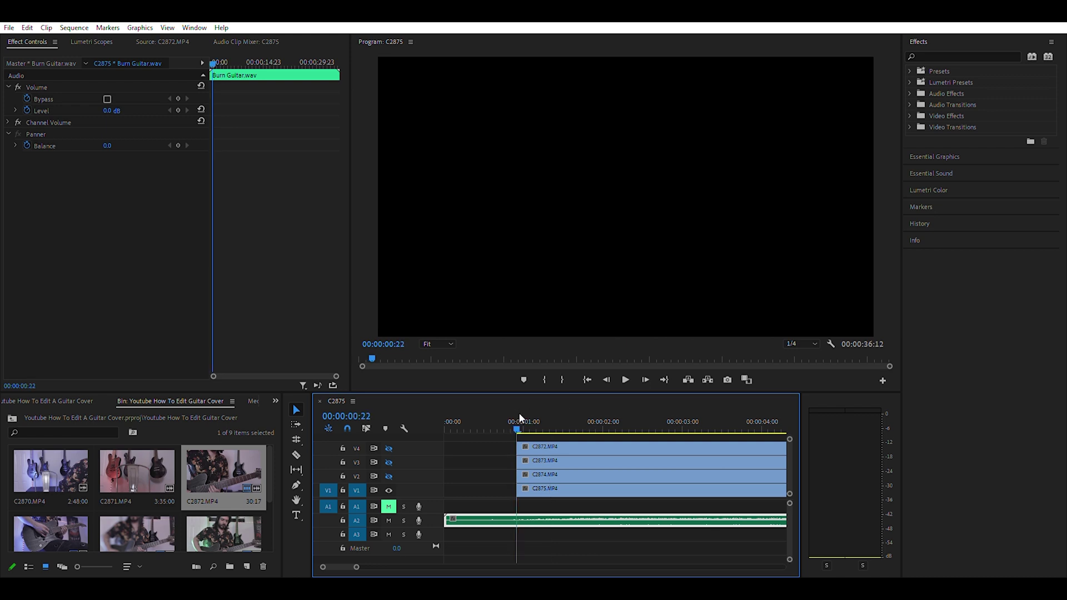
left_click(518, 413)
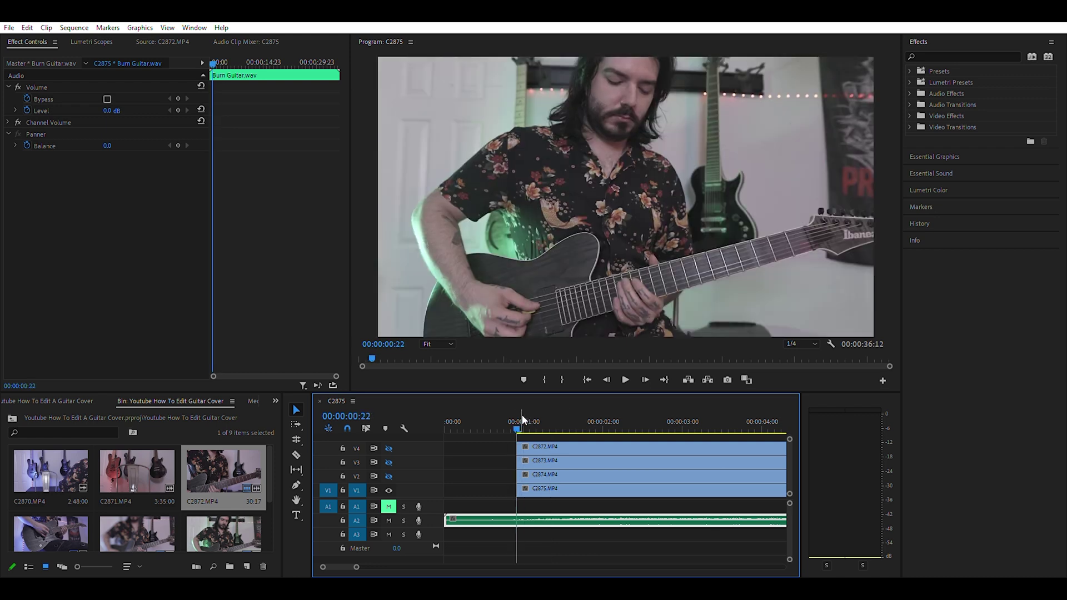
key("space")
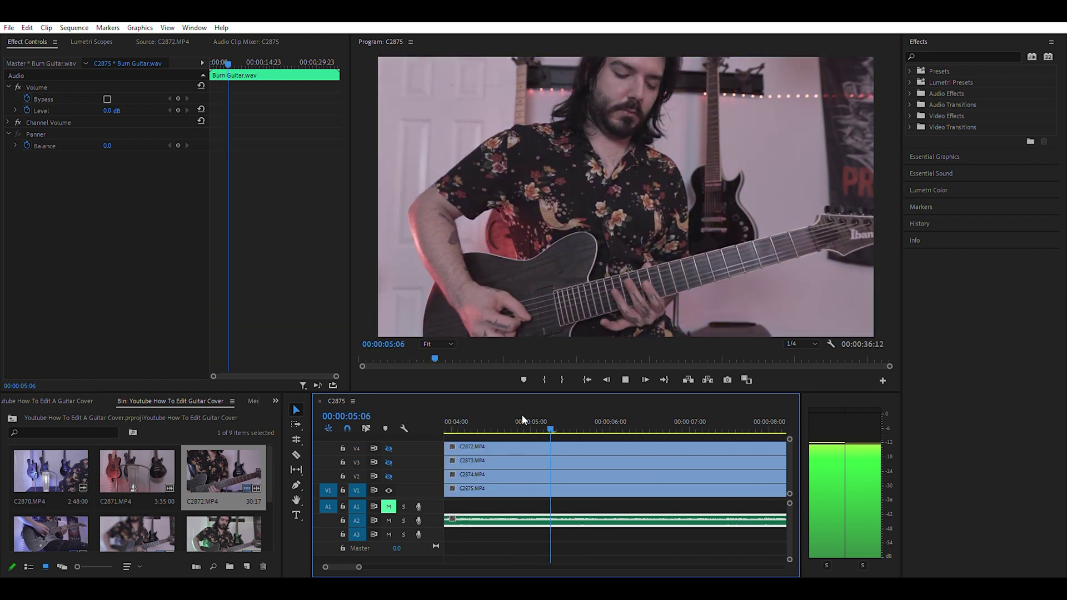
key("space")
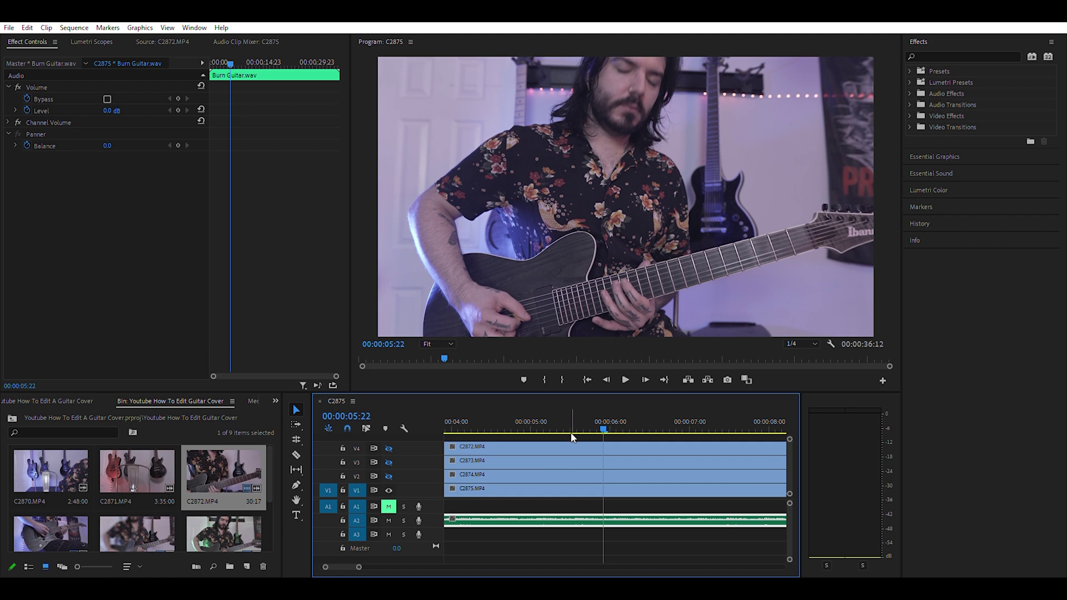
Step: Split C2872.MP4, C2873.MP4 and C2874.MP4 at 00:00:05:22 and delete their segments before the cut
key("c")
left_click(604, 448)
left_click(604, 462)
left_click(604, 475)
key("v")
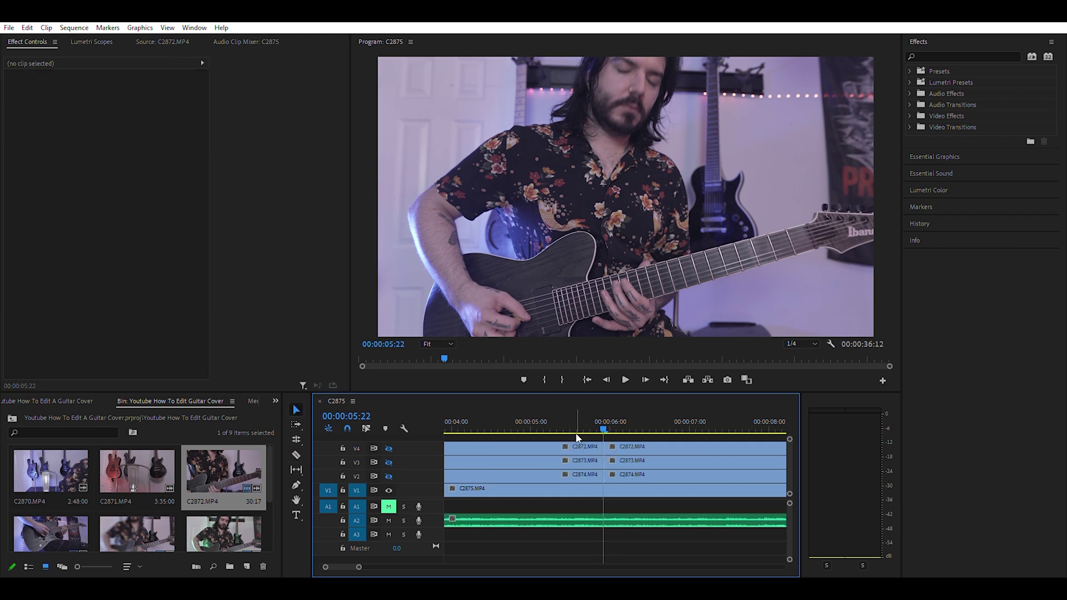
left_click(573, 474)
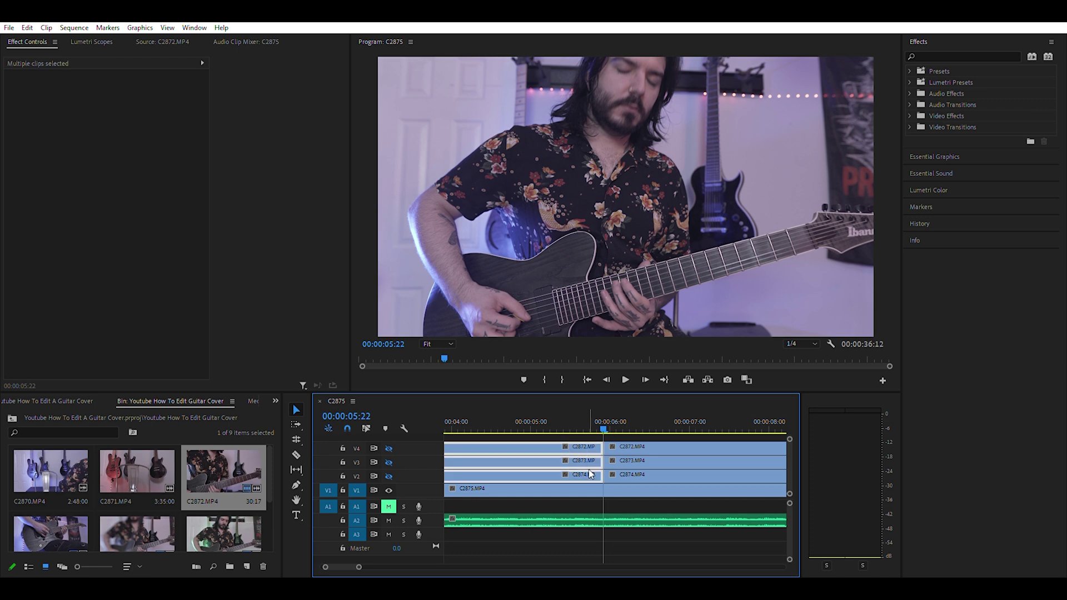
key("Delete")
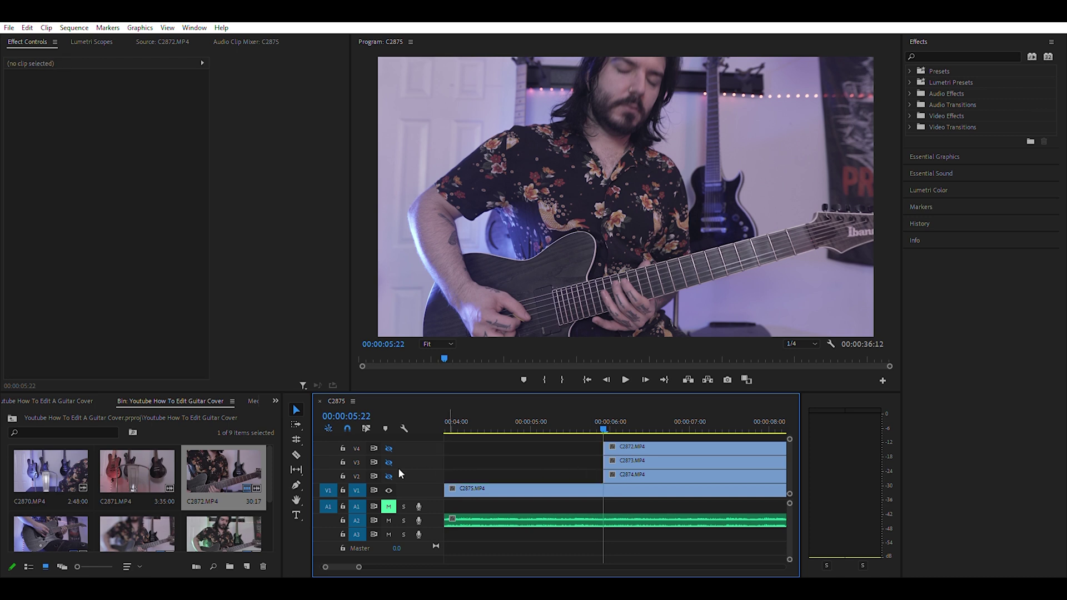
Step: Show tracks V2 and V3 and step frame by frame across the 00:00:05:22 cut to 00:00:06:00
left_click(389, 449)
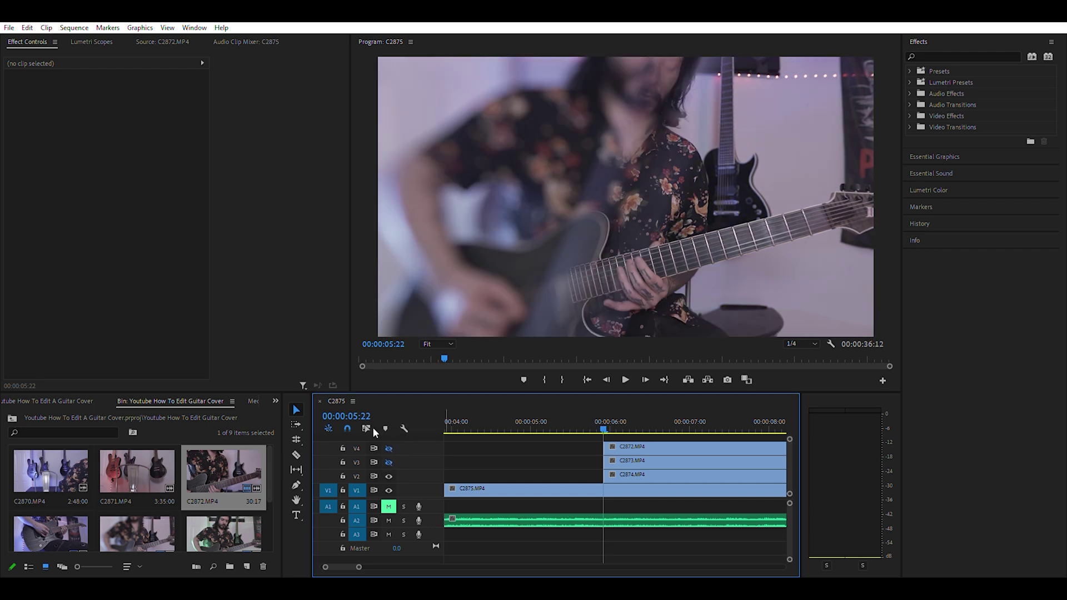
left_click(389, 461)
key("Left")
key("d")
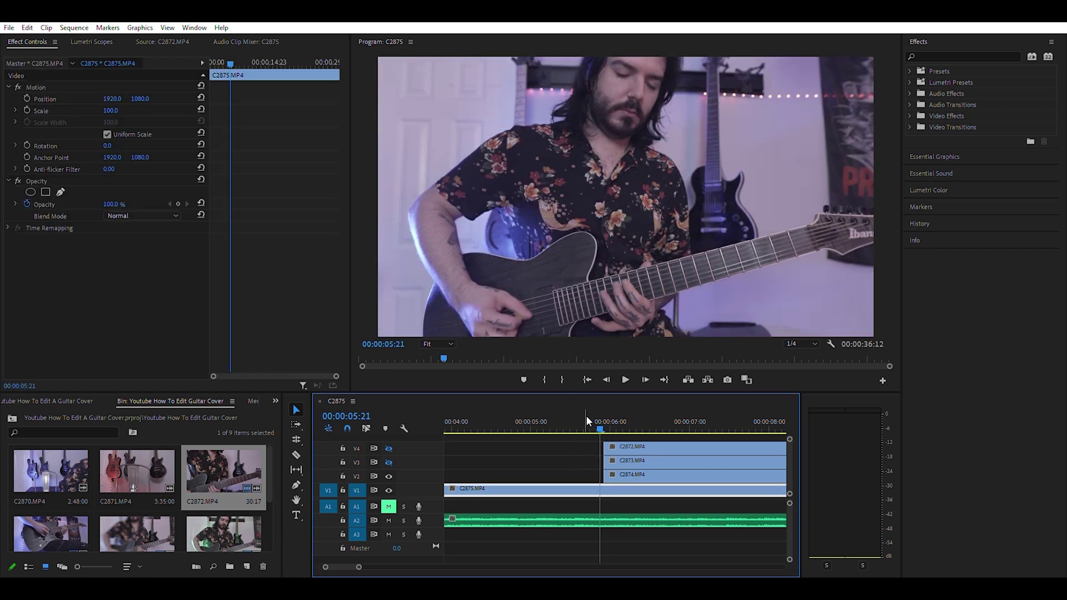
key("Right")
key("Left")
key("Right")
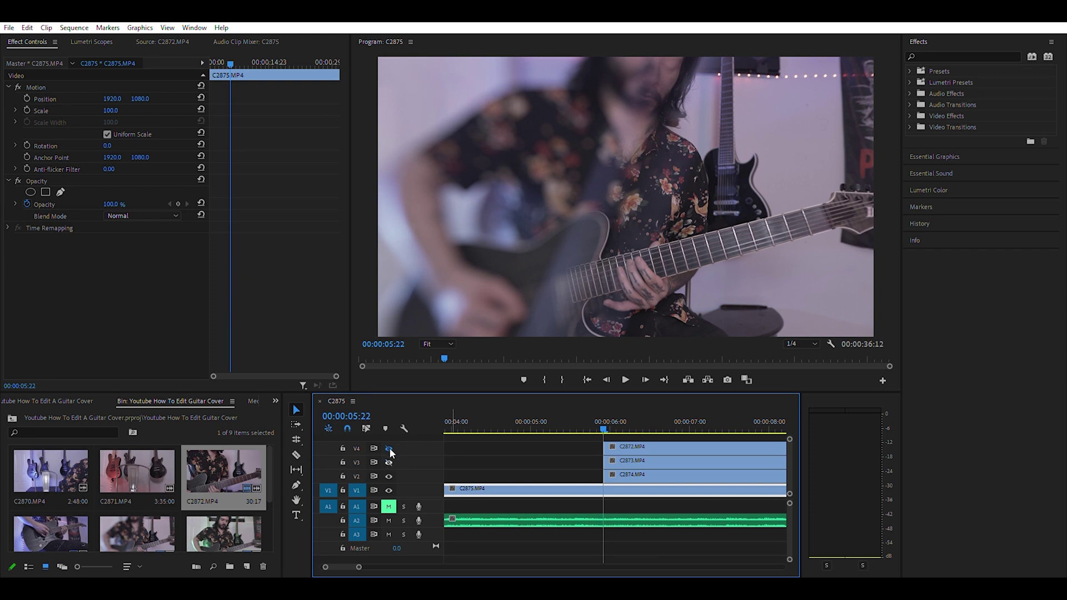
key("Right")
key("Right")
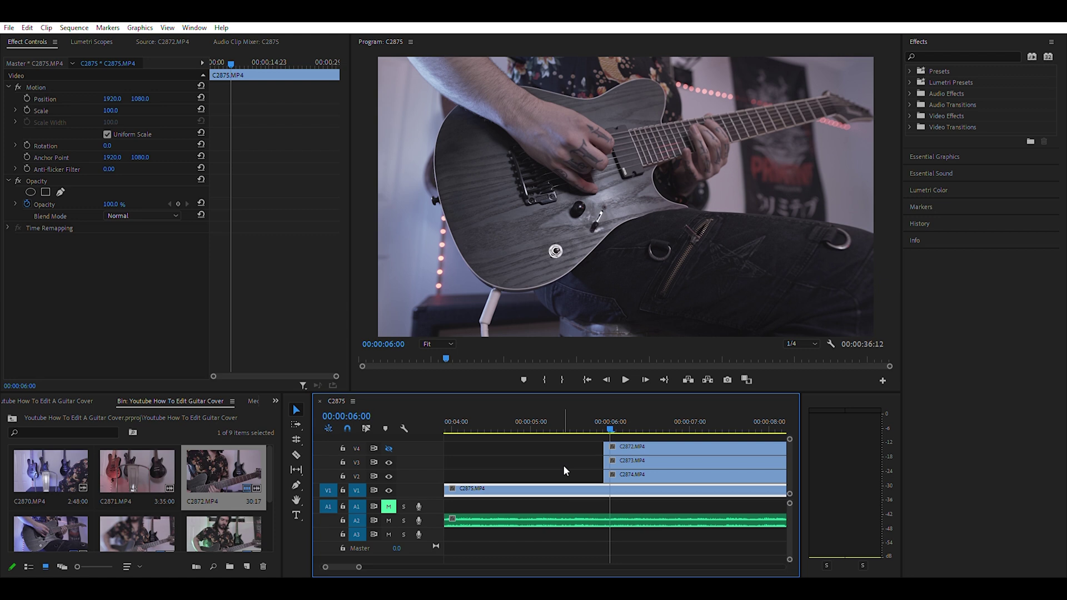
Step: Play on to 00:00:09:17 and split all four camera clips there
key("space")
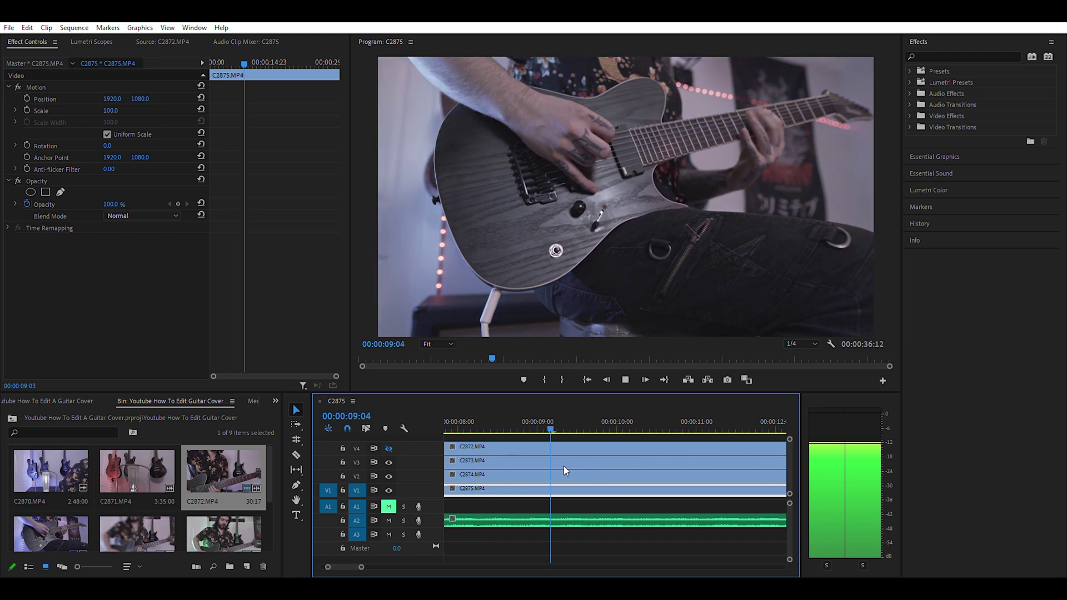
key("space")
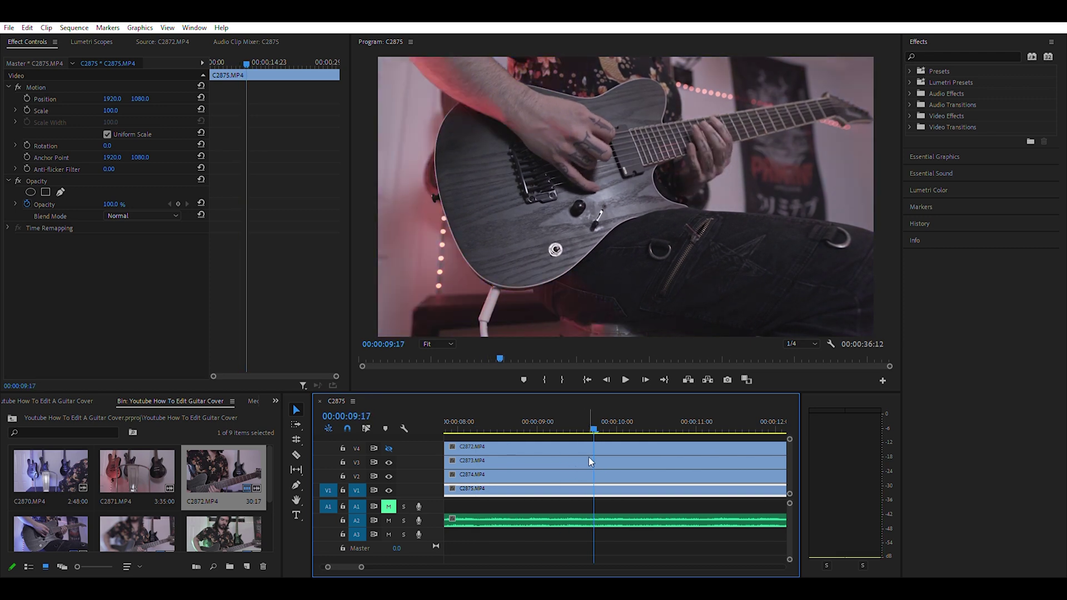
key("c")
left_click(593, 476)
left_click(594, 447)
key("v")
key("c")
left_click(594, 461)
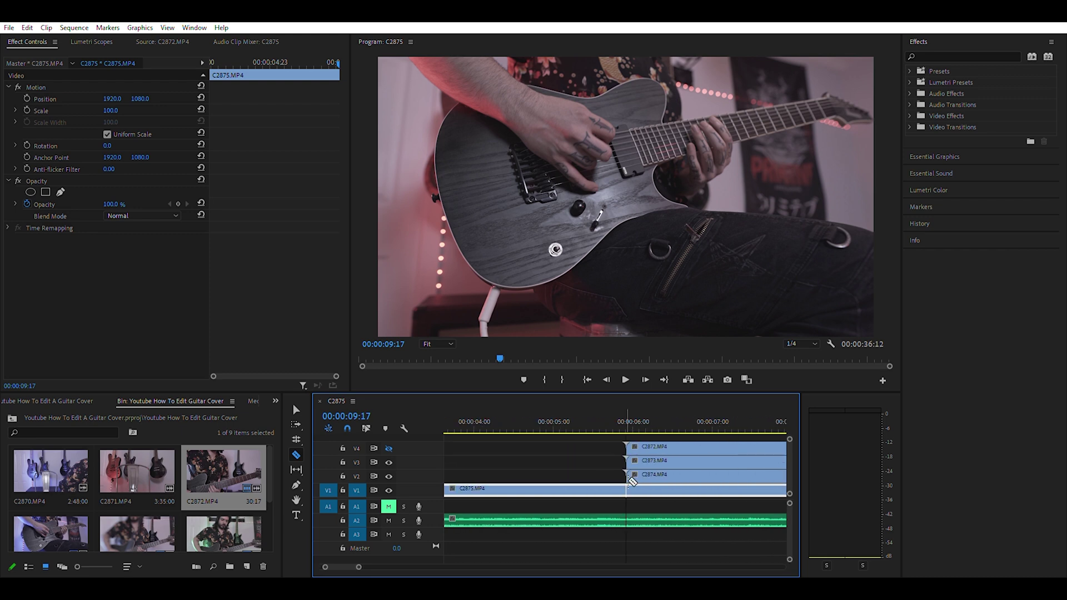
Step: Split C2875.MP4 at 00:00:05:22 and delete the C2875, C2874 and C2872 segments from there to 00:00:09:17, keeping C2873.MP4
left_click(630, 483)
key("v")
scroll(642, 500, "down", 3)
scroll(641, 499, "down", 2)
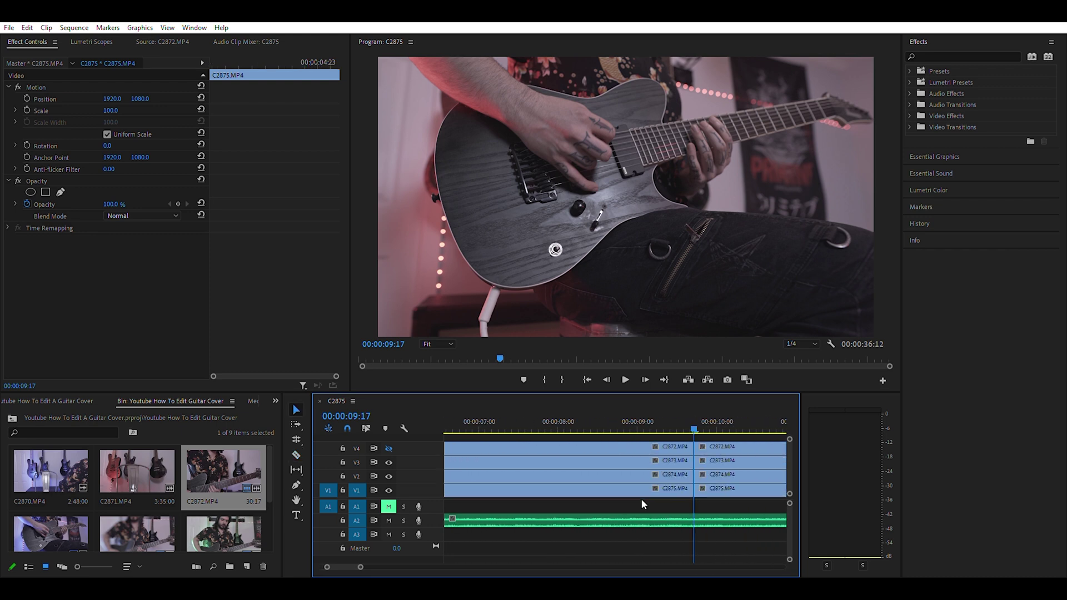
left_click(606, 482)
key("Delete")
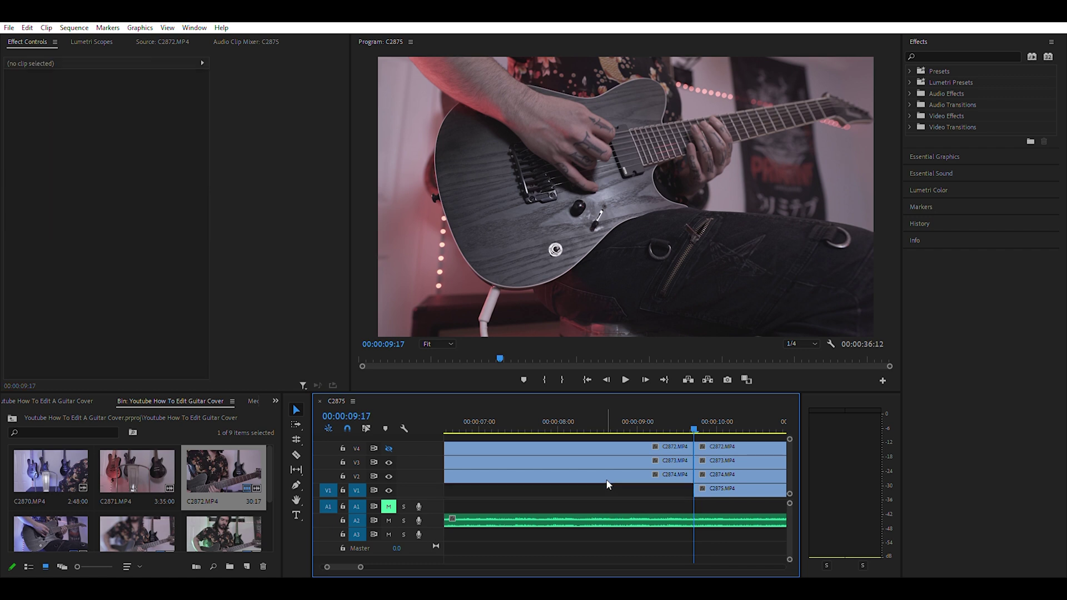
left_click(607, 472)
key("Delete")
left_click(611, 443)
key("Delete")
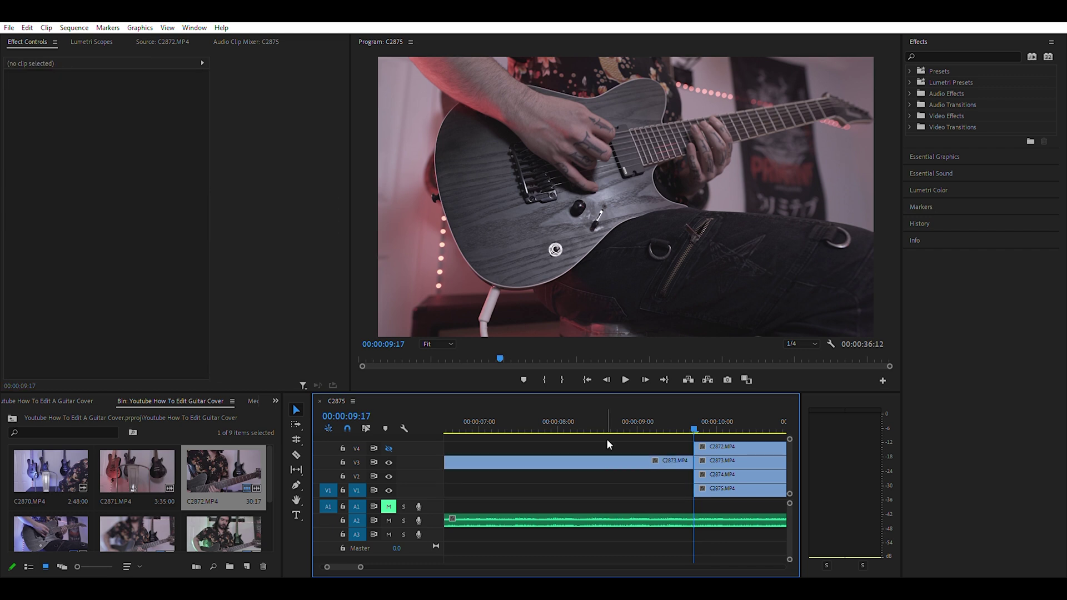
Step: Play the edit from 00:00:05:08, stop at 00:00:13:10 and split all four camera clips there
scroll(564, 466, "up", 3)
left_click(481, 412)
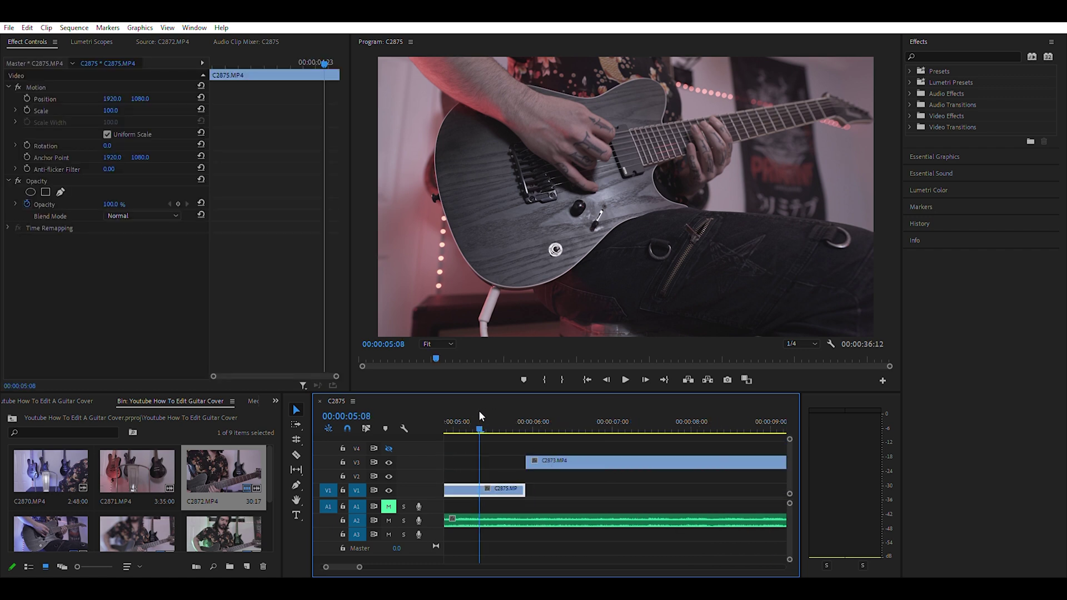
key("space")
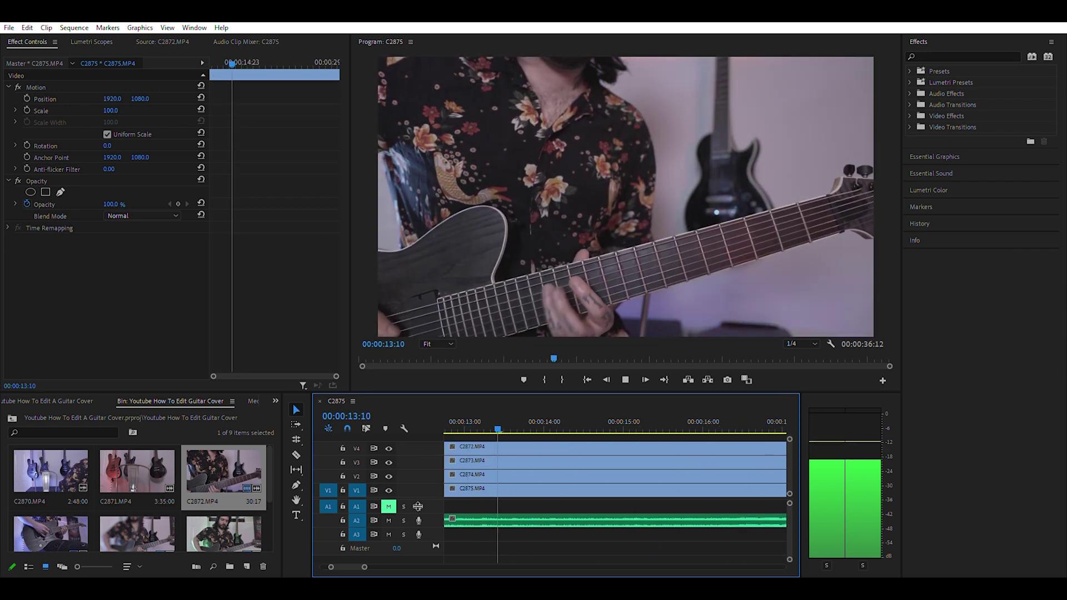
key("space")
key("c")
left_click(498, 448)
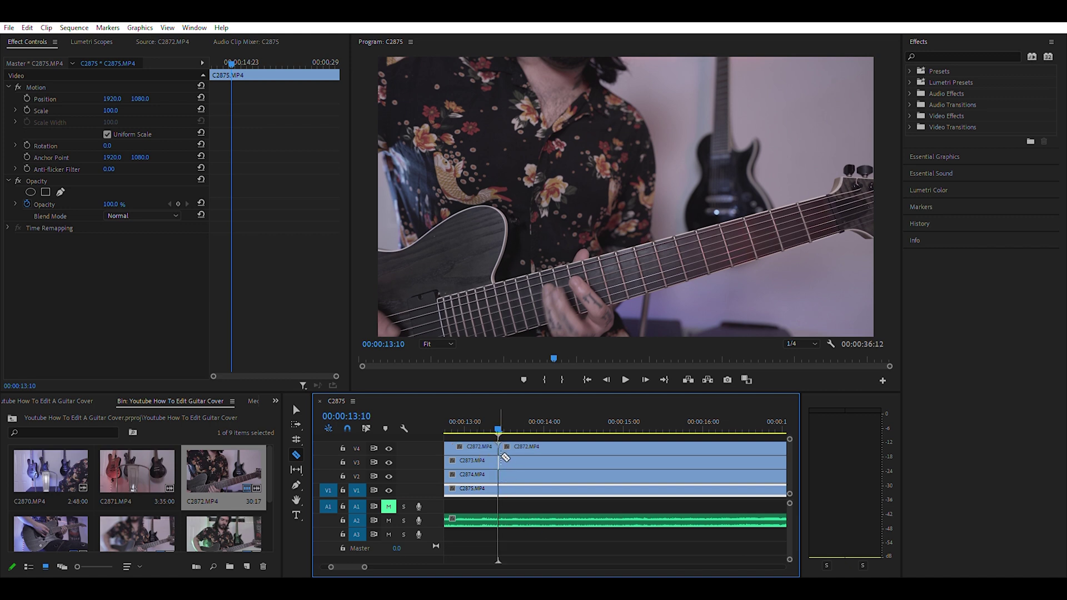
left_click(503, 460)
left_click(503, 474)
left_click(504, 487)
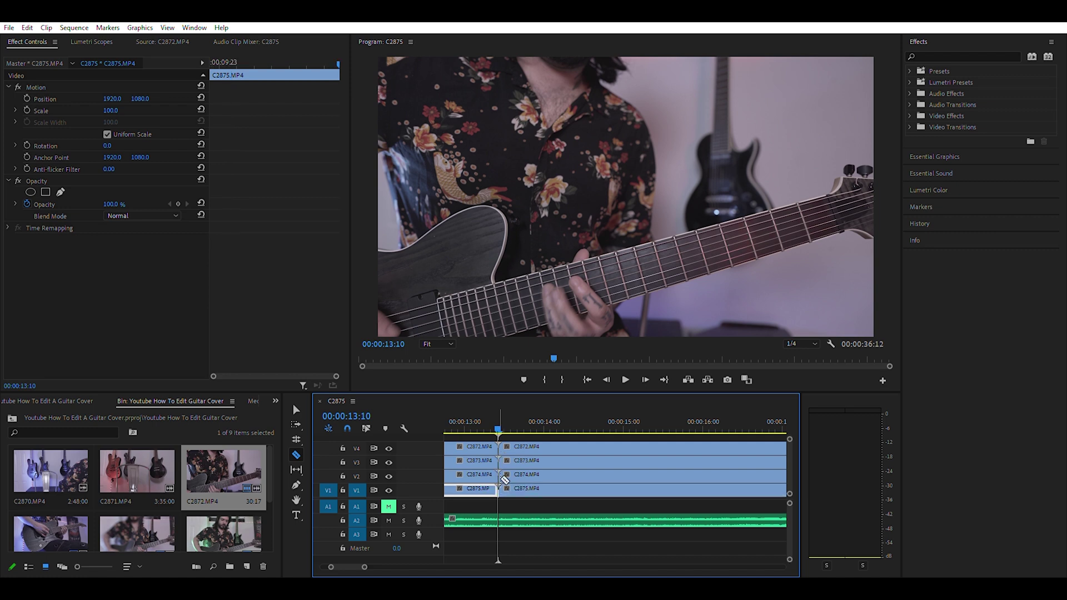
Step: With tracks V3 and V4 hidden, play on to 00:00:17:03 and split C2874.MP4, C2873.MP4 and C2872.MP4 there
left_click(389, 463)
left_click(389, 447)
key("space")
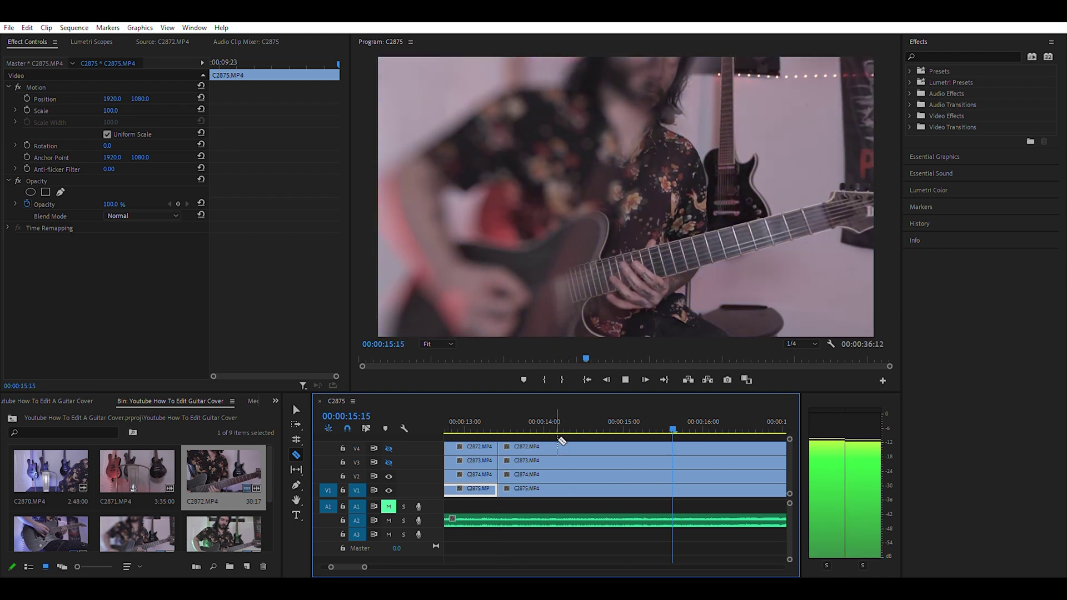
key("space")
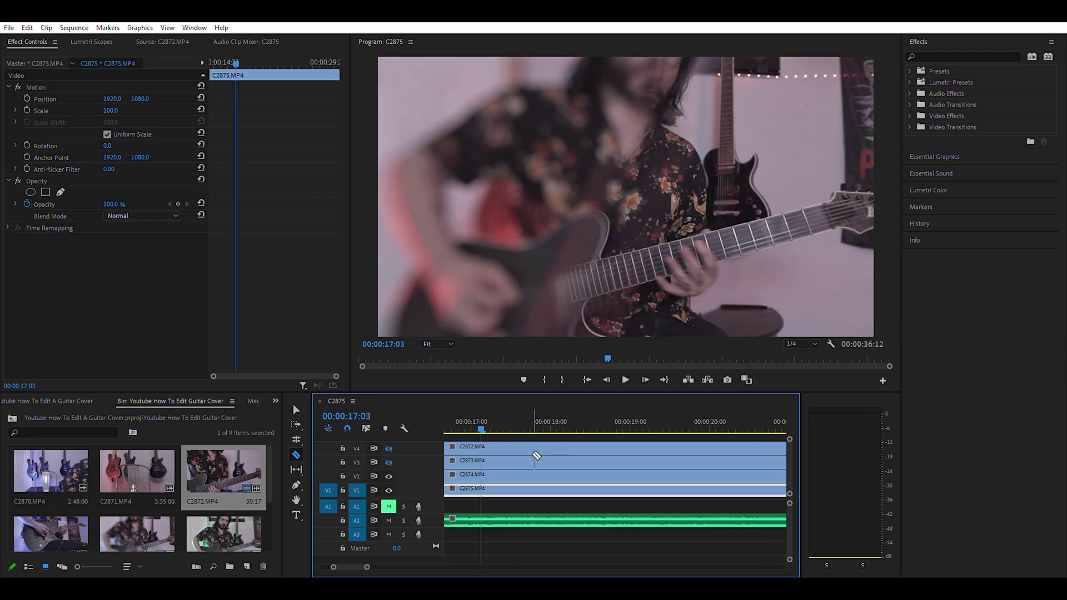
scroll(500, 475, "up", 2)
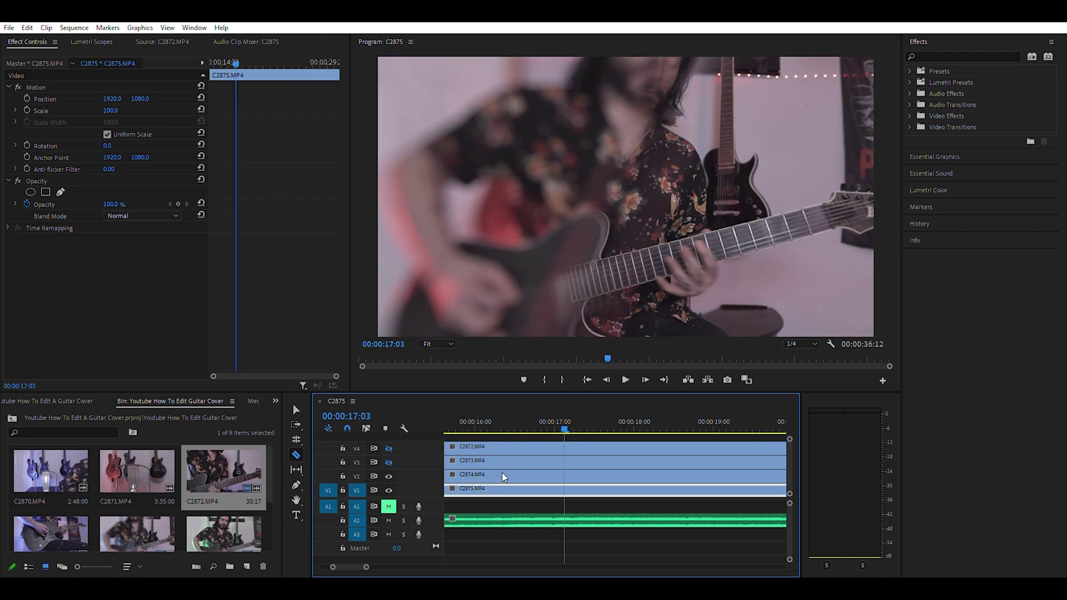
left_click(568, 473)
left_click(565, 461)
left_click(566, 447)
key("v")
Step: Delete the other camera segments between 00:00:09:17 and 00:00:13:10, keeping only C2874.MP4
scroll(534, 439, "up", 4)
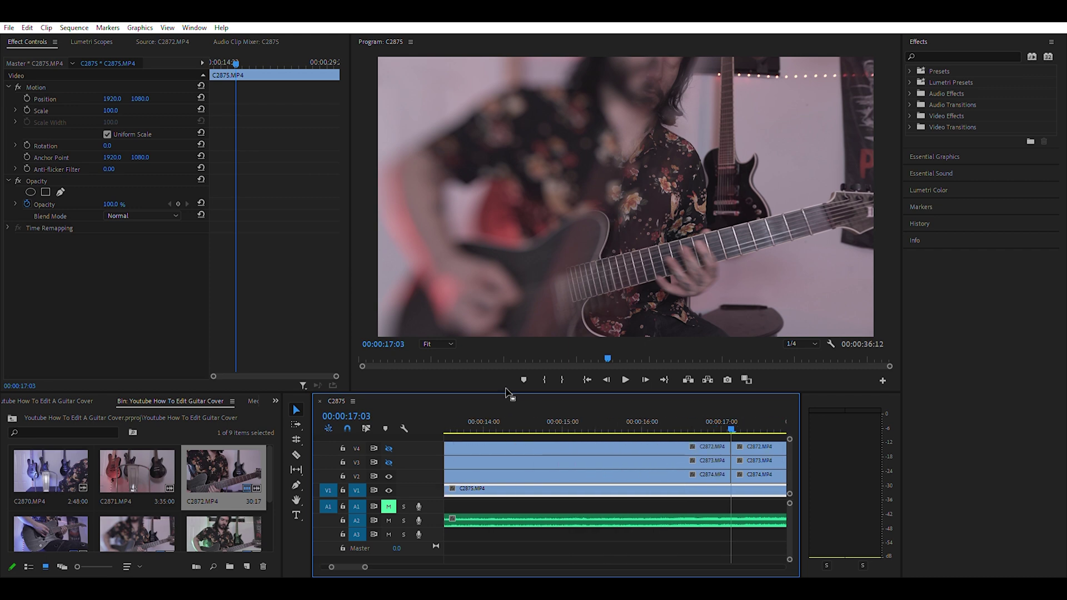
scroll(528, 400, "up", 1)
scroll(528, 400, "down", 3)
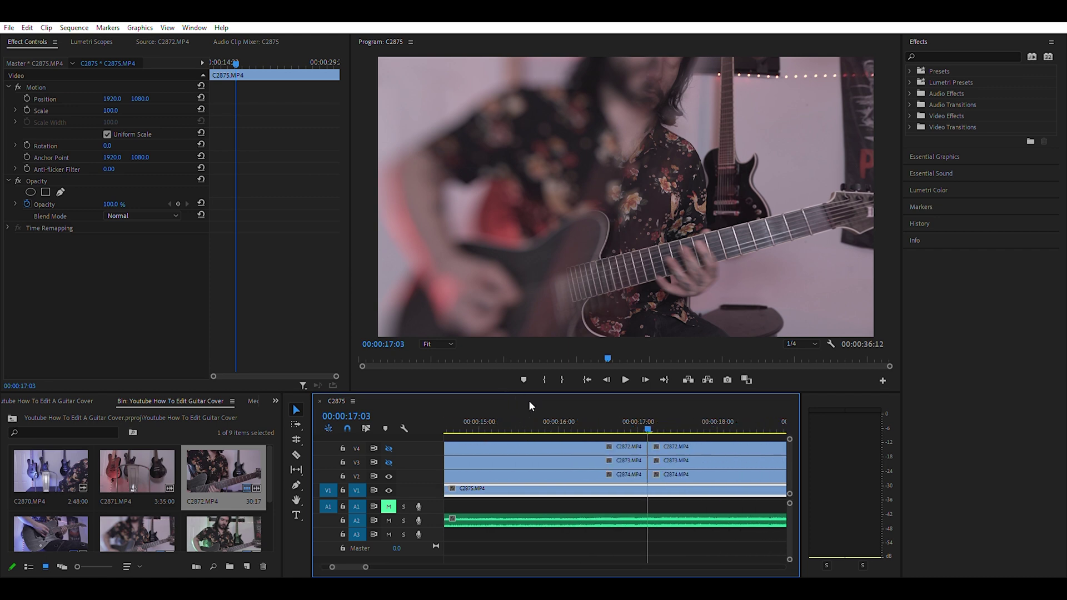
scroll(528, 401, "up", 2)
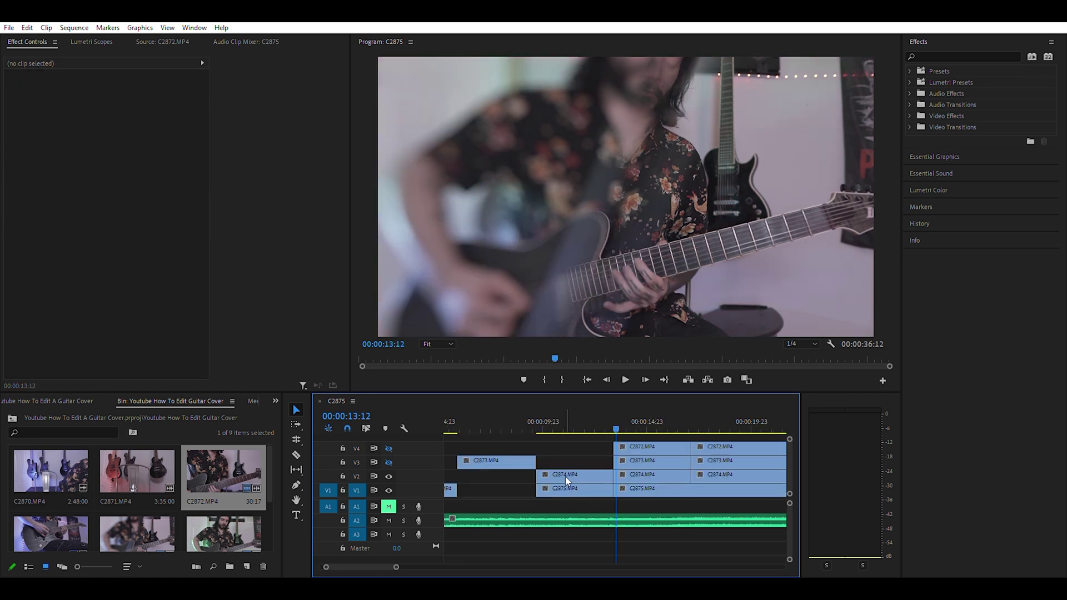
left_click(563, 487)
key("Delete")
Step: Play the edit from 00:00:09:06 to 00:00:17:06 with tracks V3 and V4 shown
left_click(528, 418)
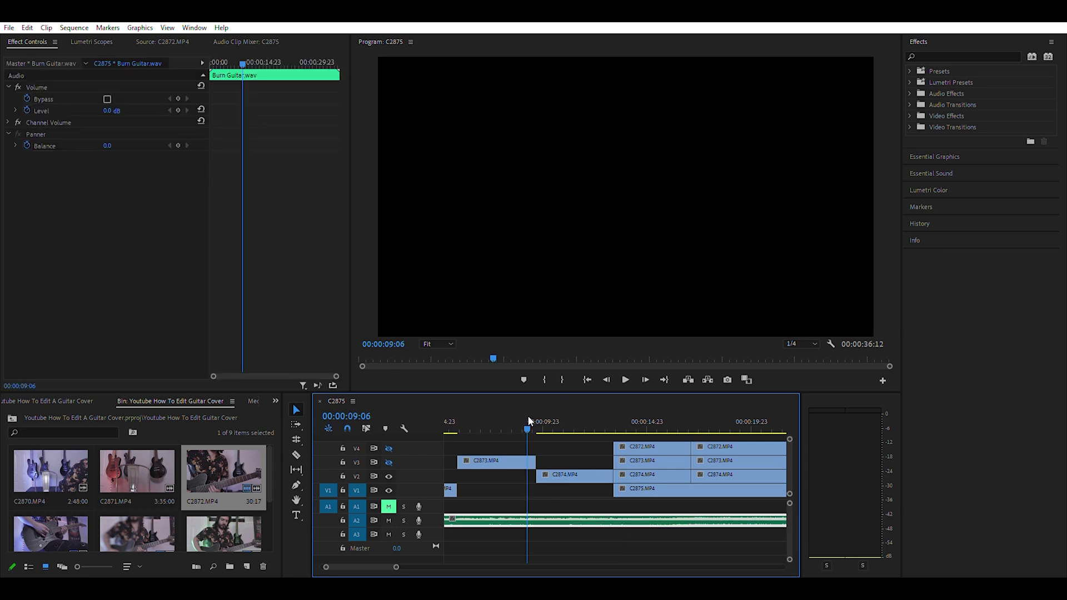
key("space")
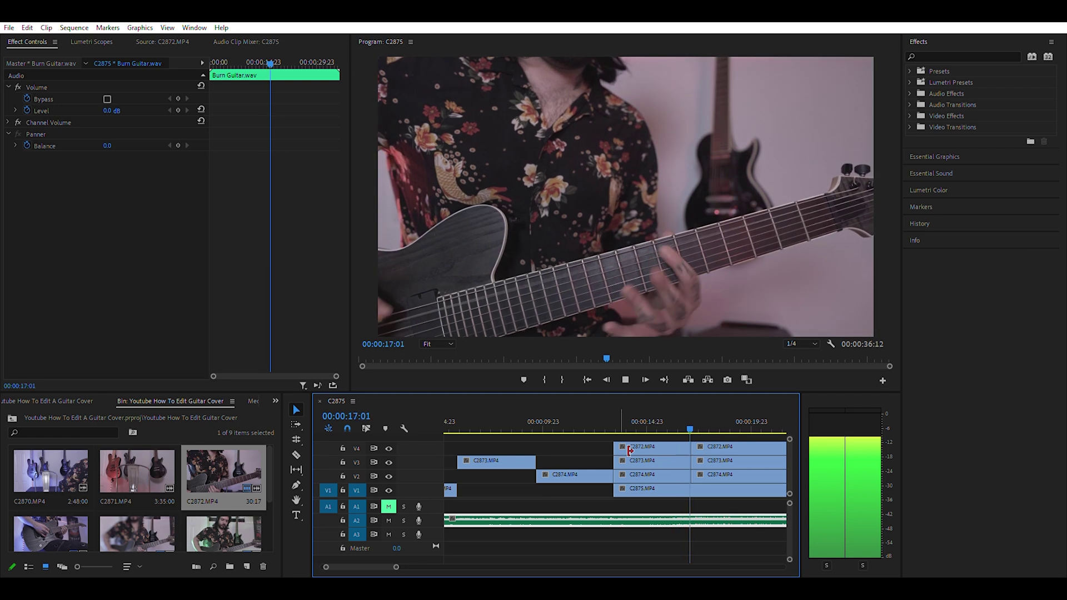
key("space")
Step: Split C2875.MP4 in line with the 00:00:17:03 cut and delete the C2873, C2874 and C2875 segments back to 00:00:13:10
key("c")
left_click(694, 489)
key("v")
left_click_drag(654, 502, 644, 457)
key("Delete")
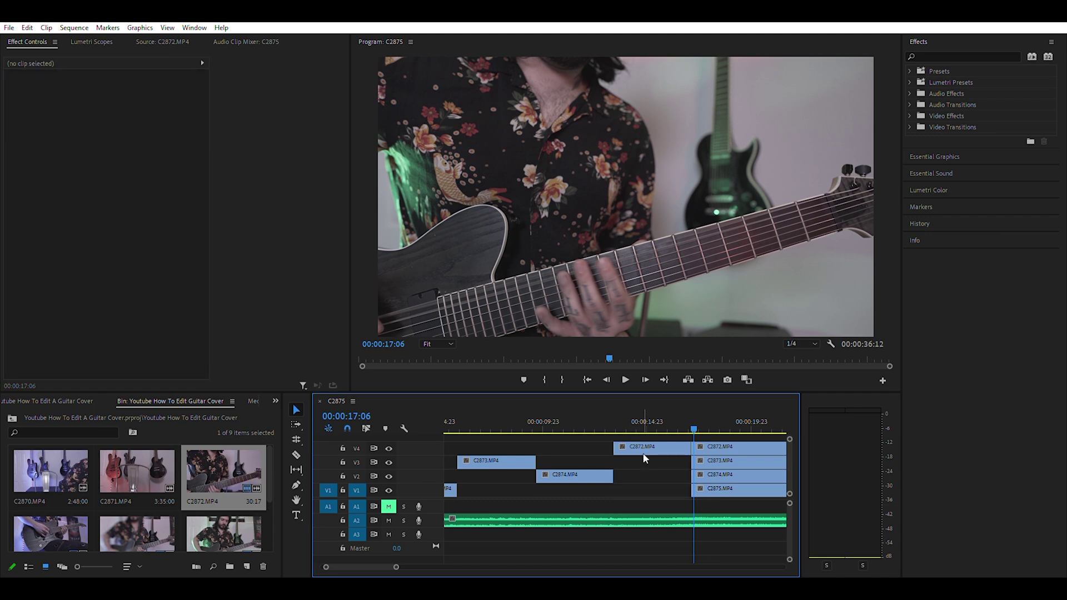
Step: Play on to 00:00:21:05, split C2872.MP4 there and delete its segment between the previous cut and this one
scroll(644, 456, "down", 2)
key("space")
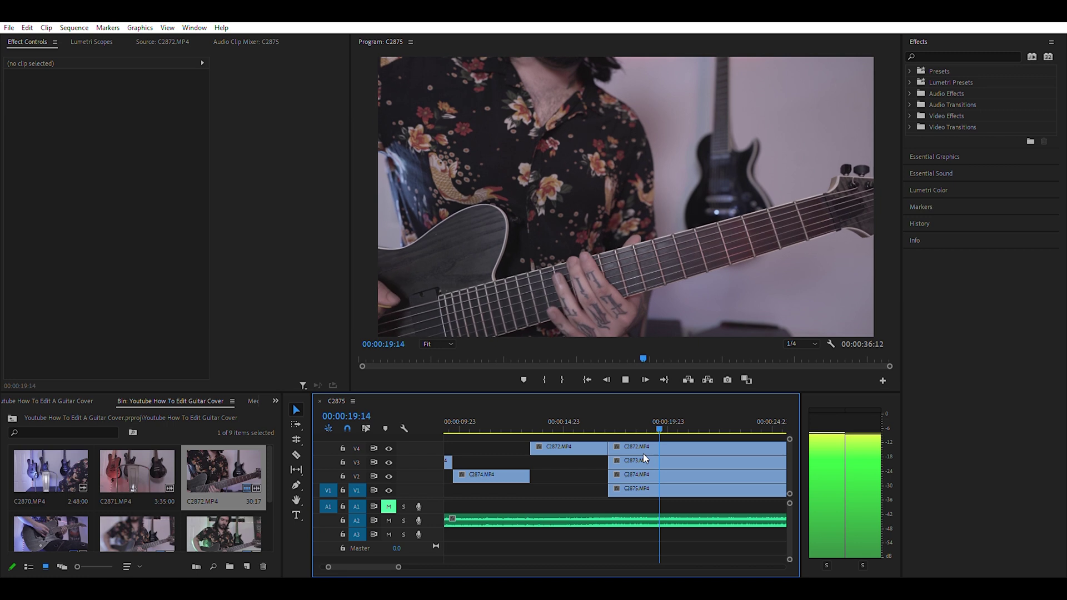
key("d")
key("space")
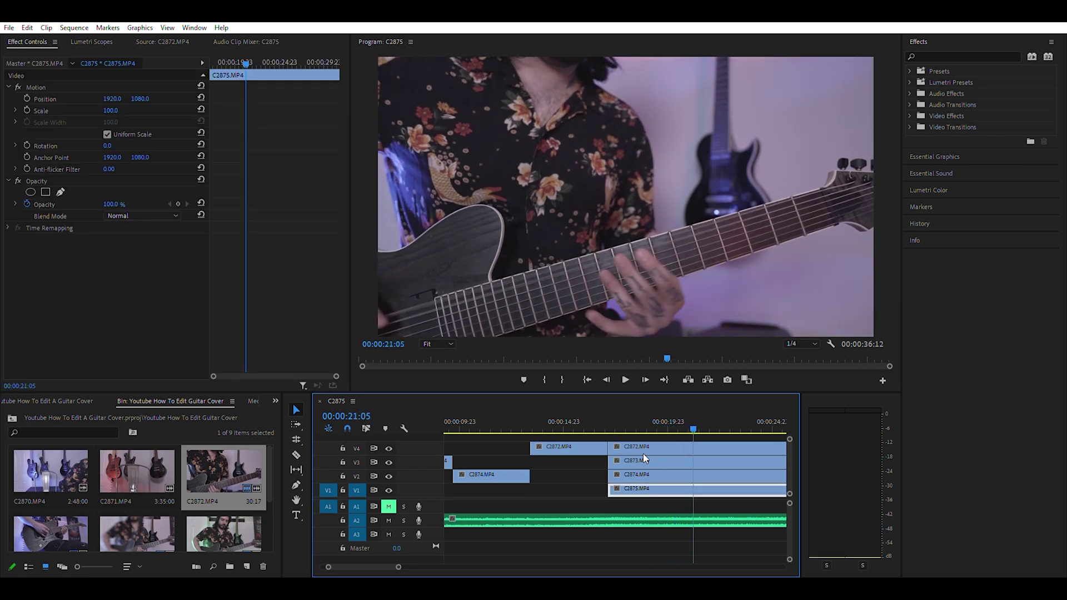
key("c")
left_click(696, 446)
key("v")
left_click(657, 447)
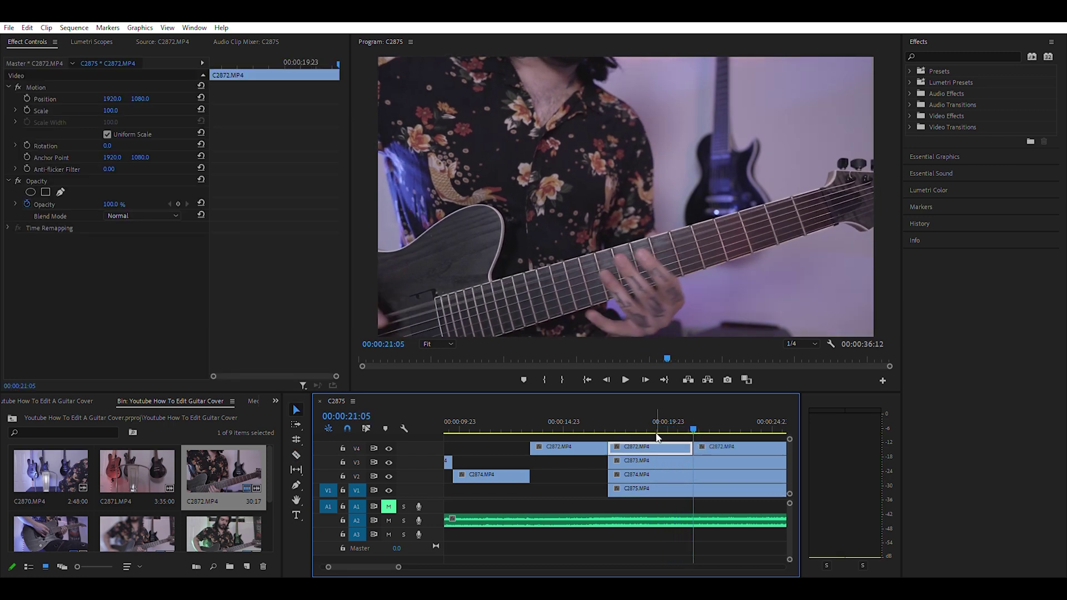
key("Delete")
Step: Play the edit across the gap in the C2872.MP4 track and stop at 00:00:21:15
left_click(590, 429)
key("space")
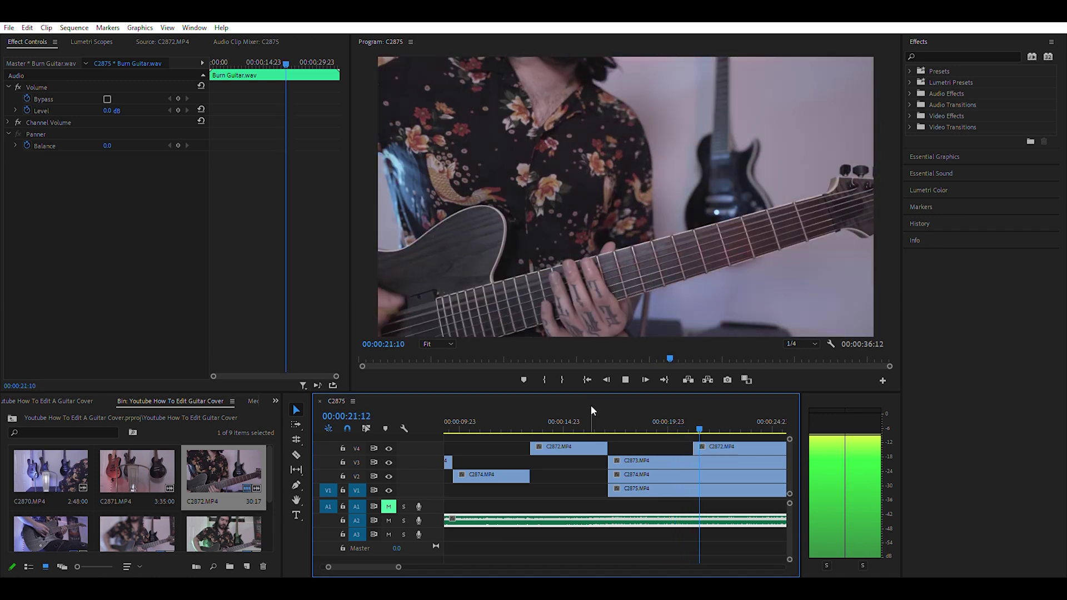
key("space")
Step: Split C2873.MP4 and C2874.MP4 in line with the 00:00:21:05 cut and delete their segments back to the 00:00:17:03 cut
key("d")
key("c")
left_click(694, 475)
left_click(695, 460)
key("v")
left_click_drag(654, 442, 652, 464)
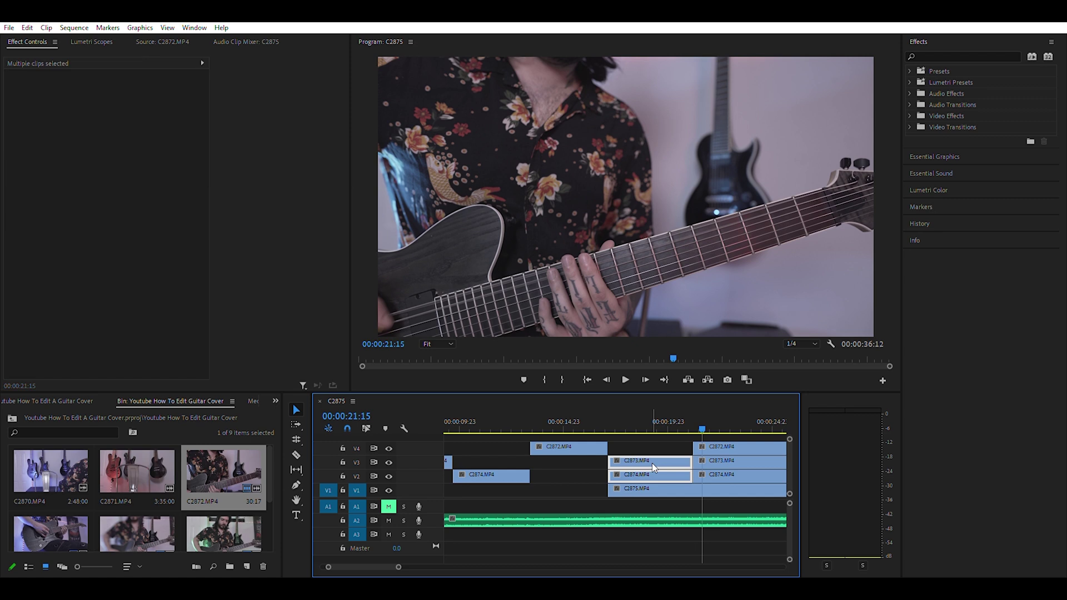
key("Delete")
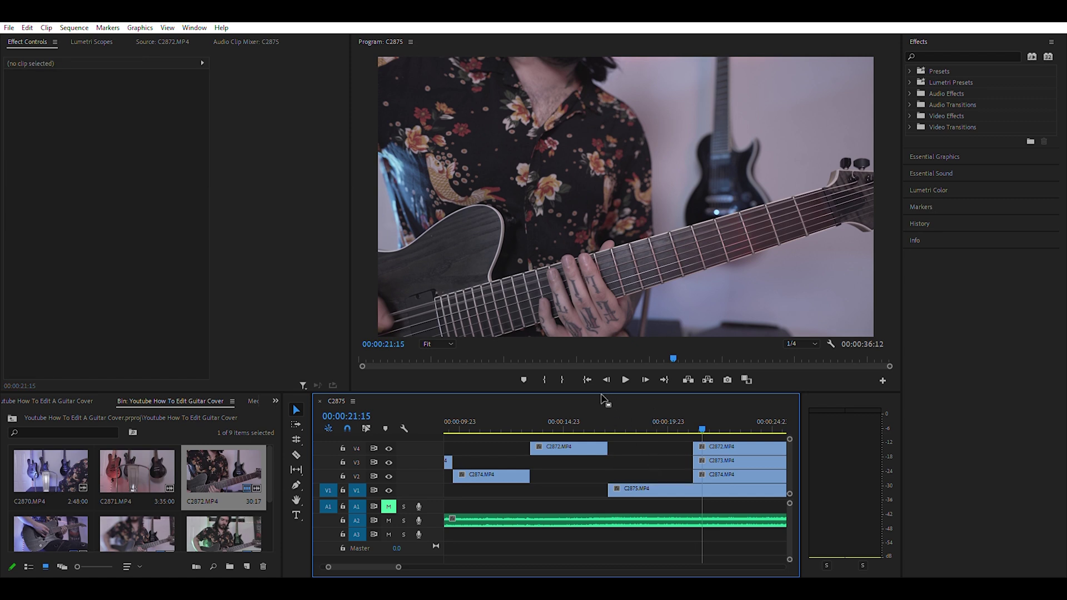
Step: Play the edit from about 00:00:16:17 to 00:00:25:03 to check the switch to the C2875.MP4 segment
left_click(599, 429)
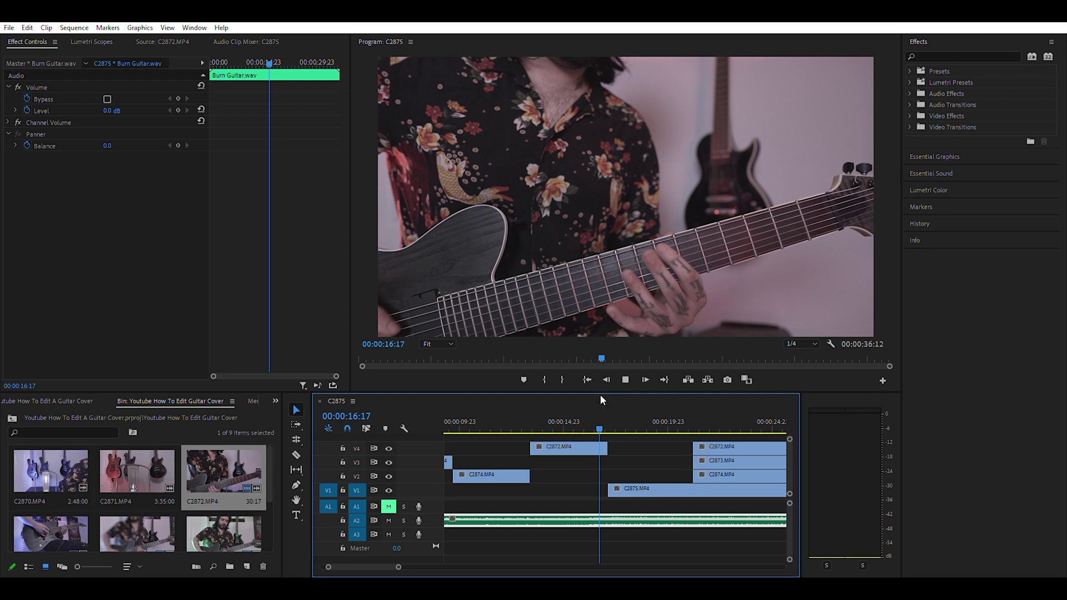
key("space")
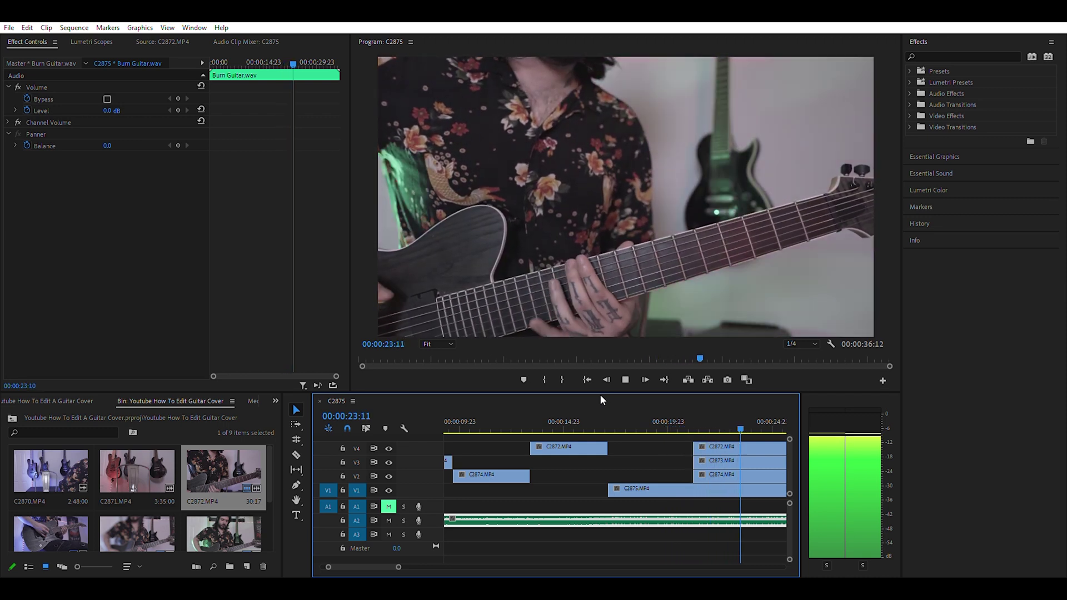
key("space")
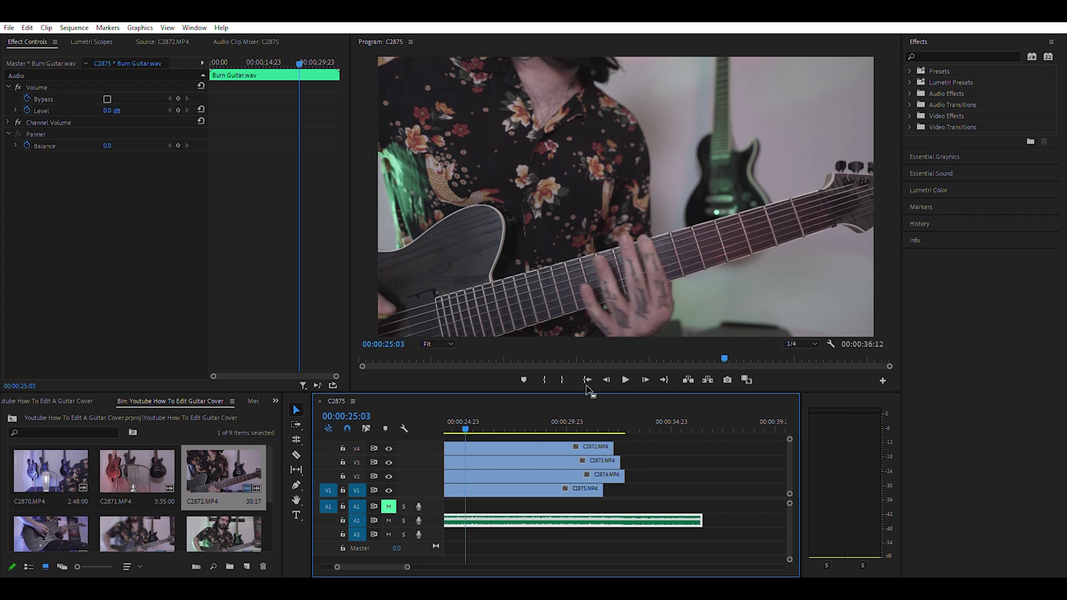
scroll(502, 442, "up", 5)
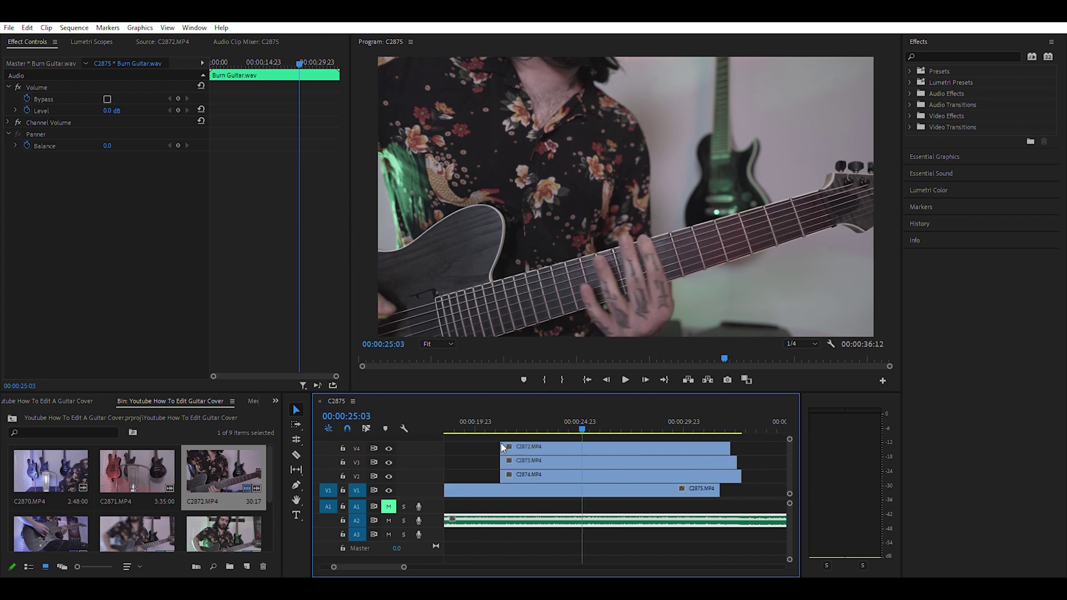
Step: Replay the section after the 00:00:21:05 cut, stop at 00:00:24:21 and split C2872.MP4 there
left_click(538, 415)
key("space")
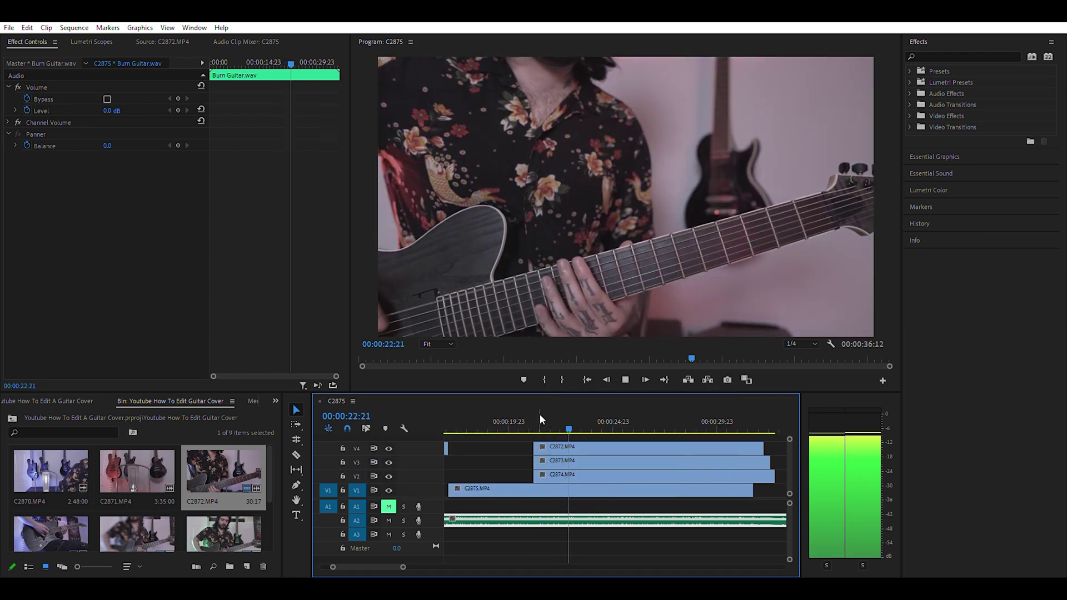
key("space")
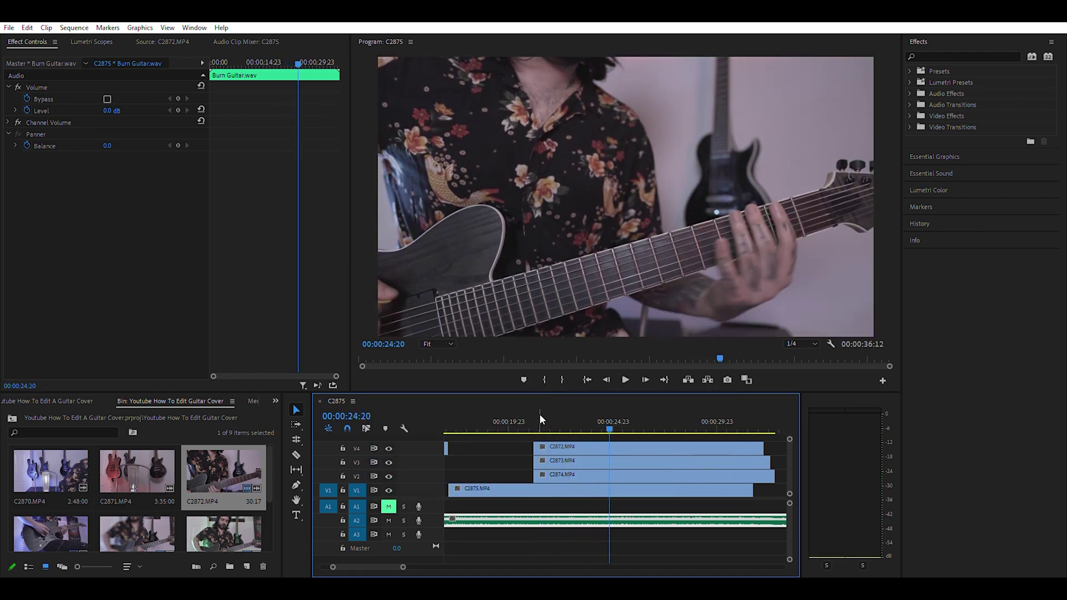
key("Right")
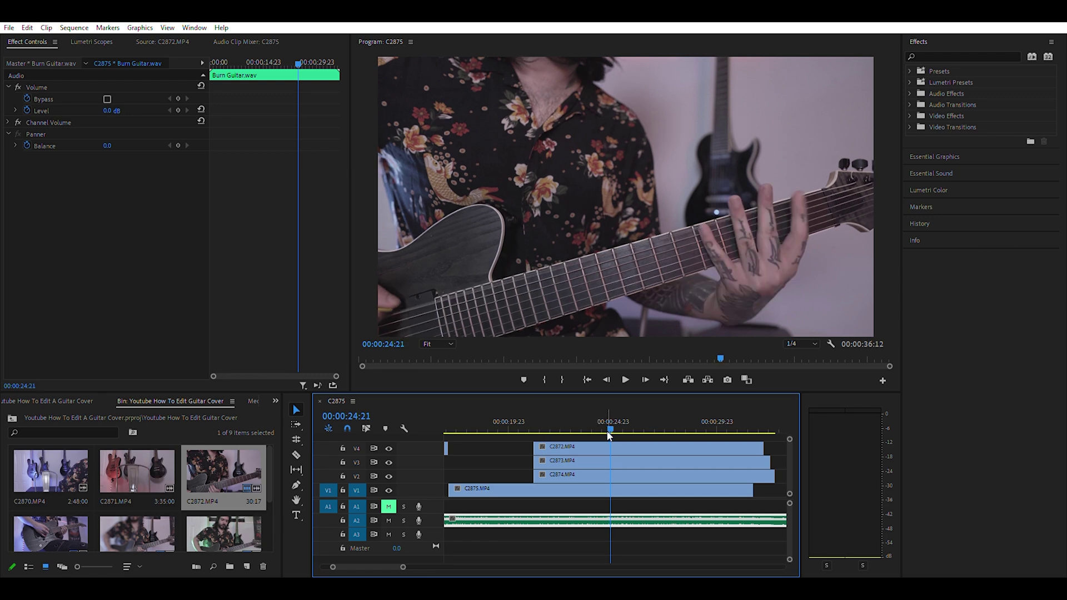
key("c")
left_click(613, 446)
key("v")
Step: Split C2873.MP4 and C2874.MP4 in line with the 00:00:24:21 cut and delete the C2872.MP4 segment just before it
scroll(545, 458, "up", 3)
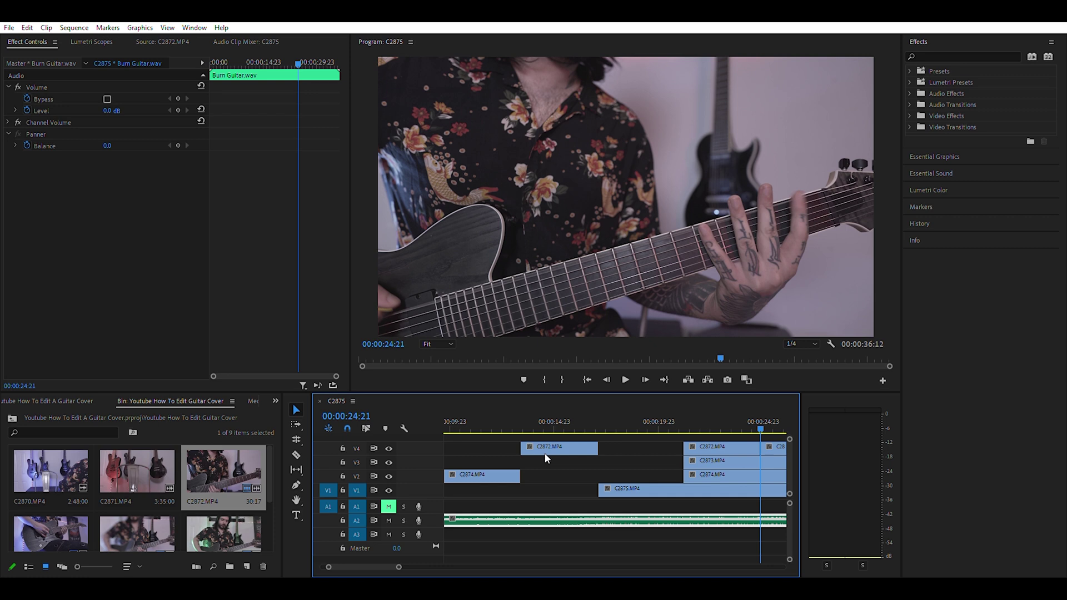
key("c")
left_click(711, 461)
left_click(712, 475)
key("v")
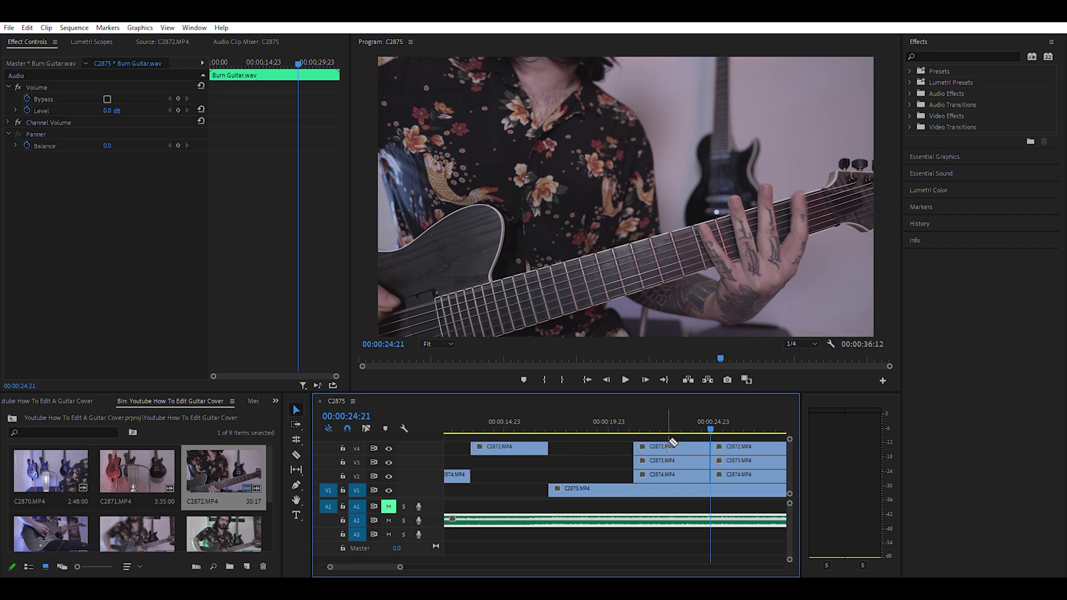
left_click(668, 445)
key("Delete")
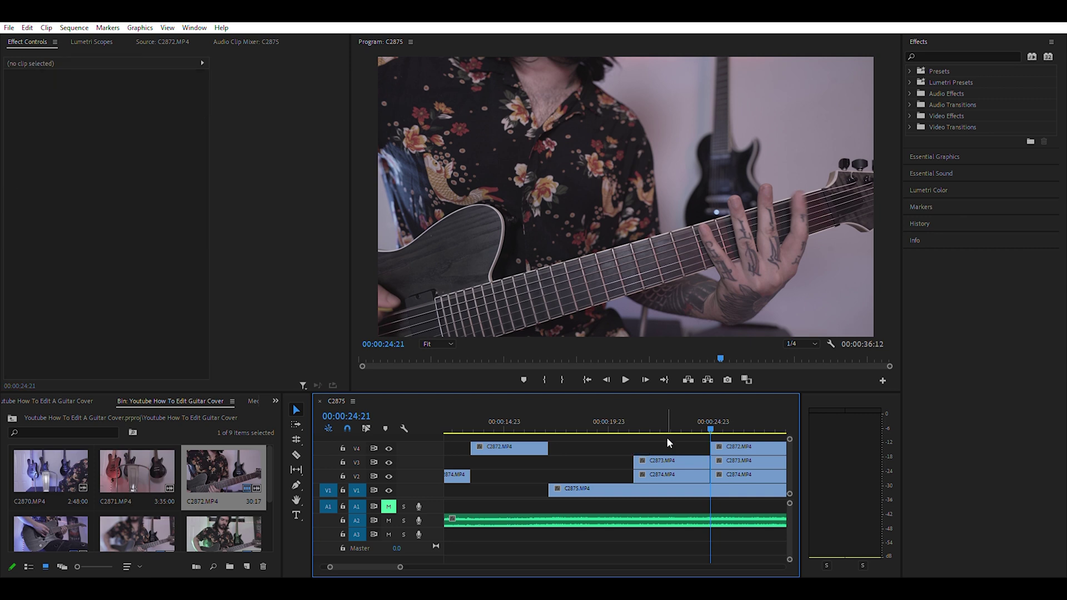
Step: Play the edit across the 00:00:24:21 cut, stop at 00:00:27:19 and split C2872.MP4 there
left_click(603, 426)
key("space")
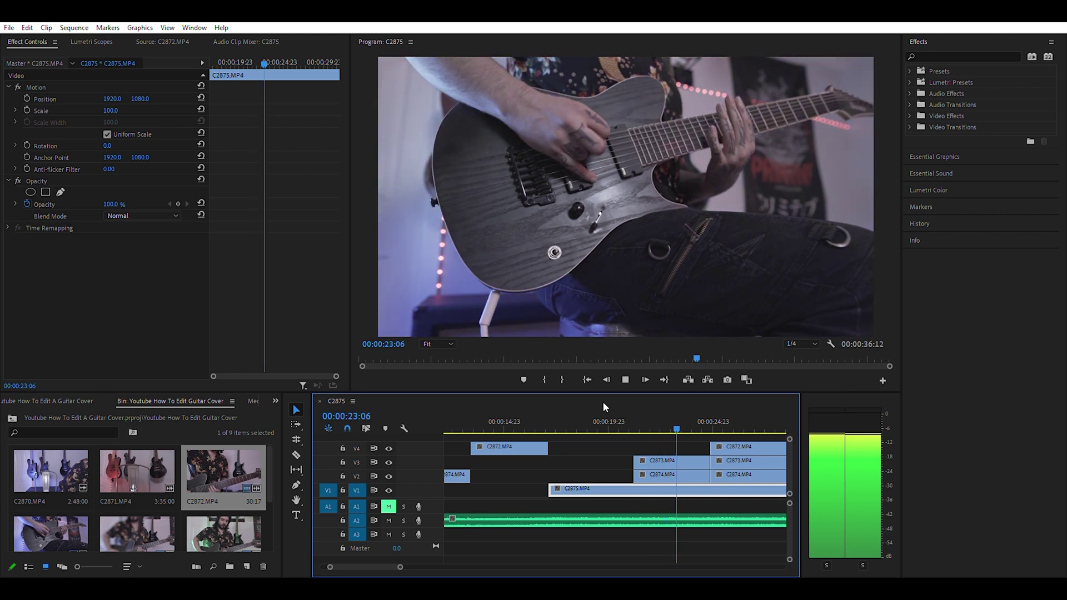
key("space")
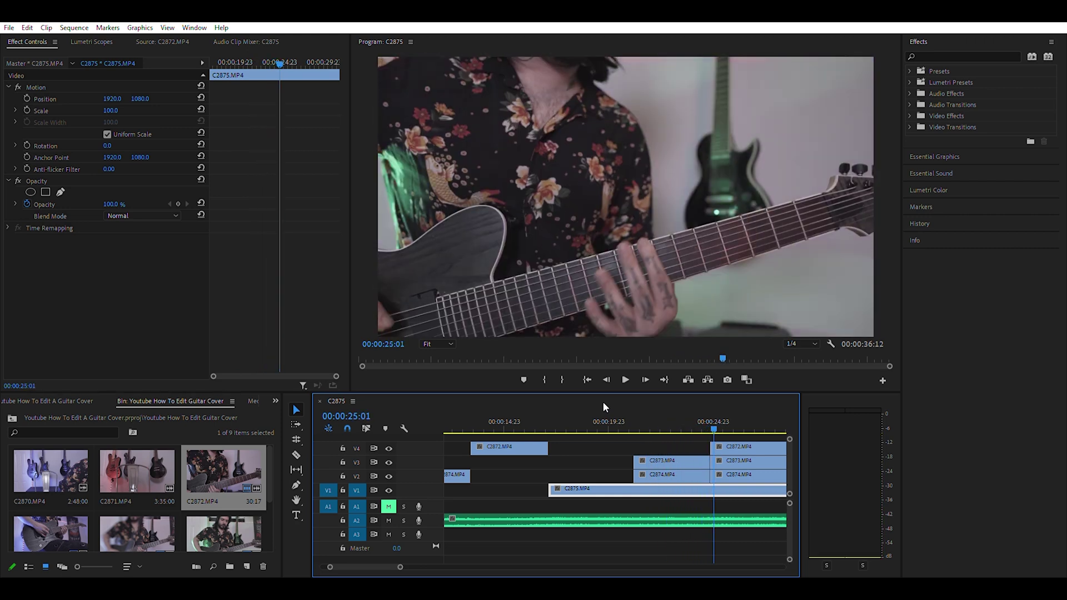
key("space")
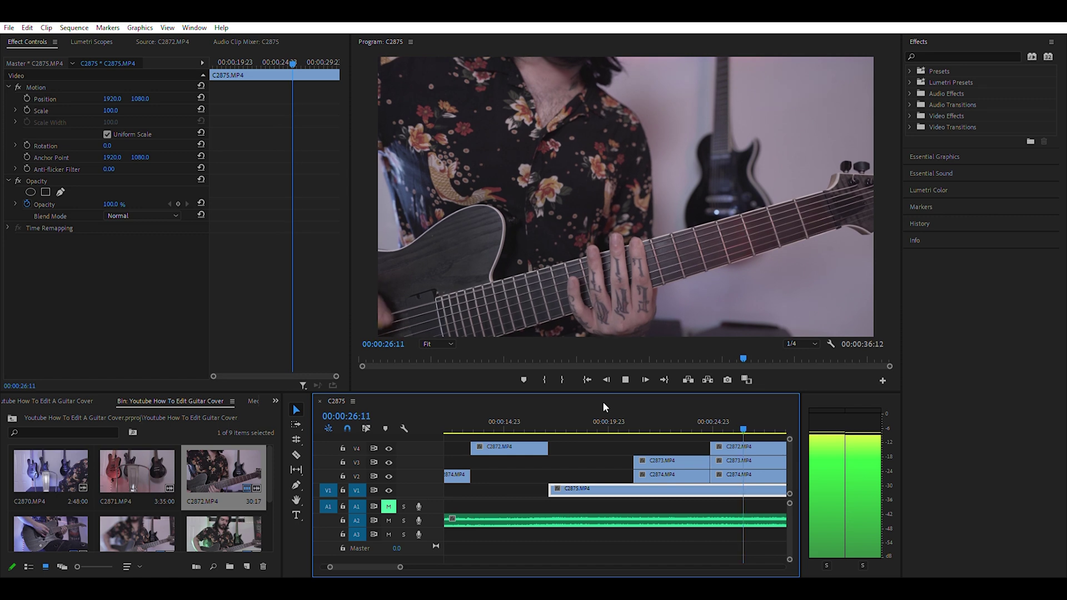
key("space")
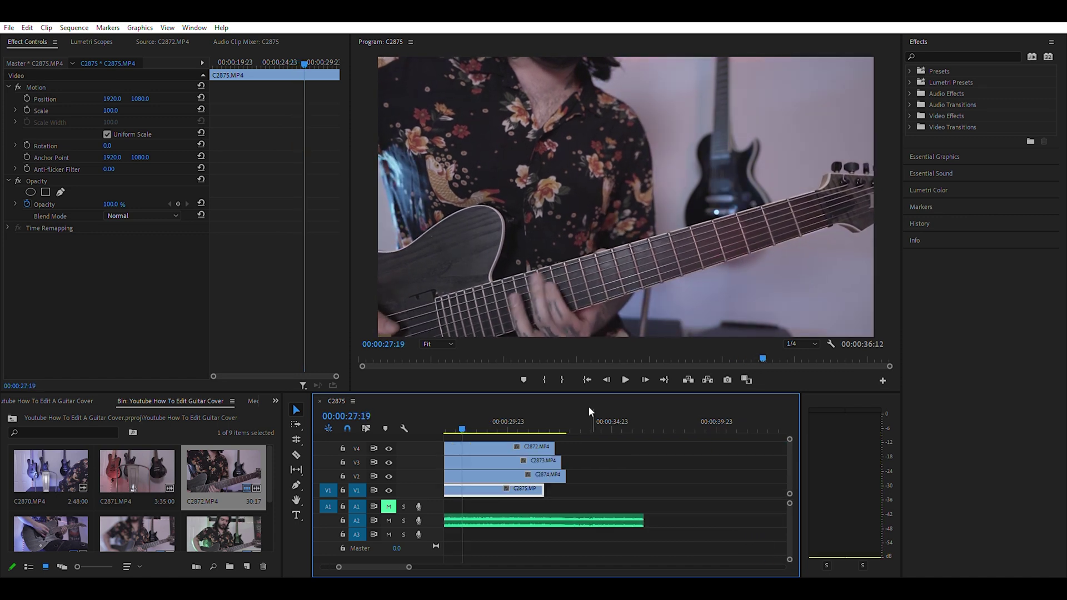
key("c")
left_click(463, 448)
scroll(500, 457, "up", 3)
Step: Split C2873.MP4 and C2874.MP4 at 00:00:27:19 and delete the C2872.MP4 and C2873.MP4 segments back to 00:00:24:21
left_click(581, 463)
left_click(581, 475)
key("v")
left_click(547, 447)
key("Delete")
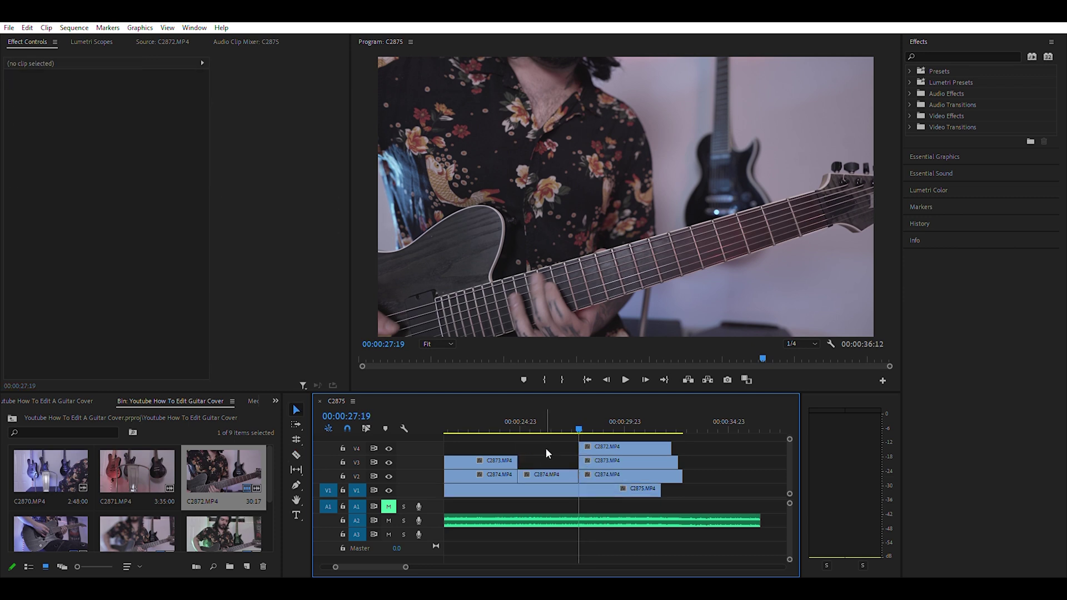
Step: Review the edit across the 00:00:24:21 cut by scrubbing and playing up to the 00:00:27:19 cut
scroll(546, 448, "up", 2)
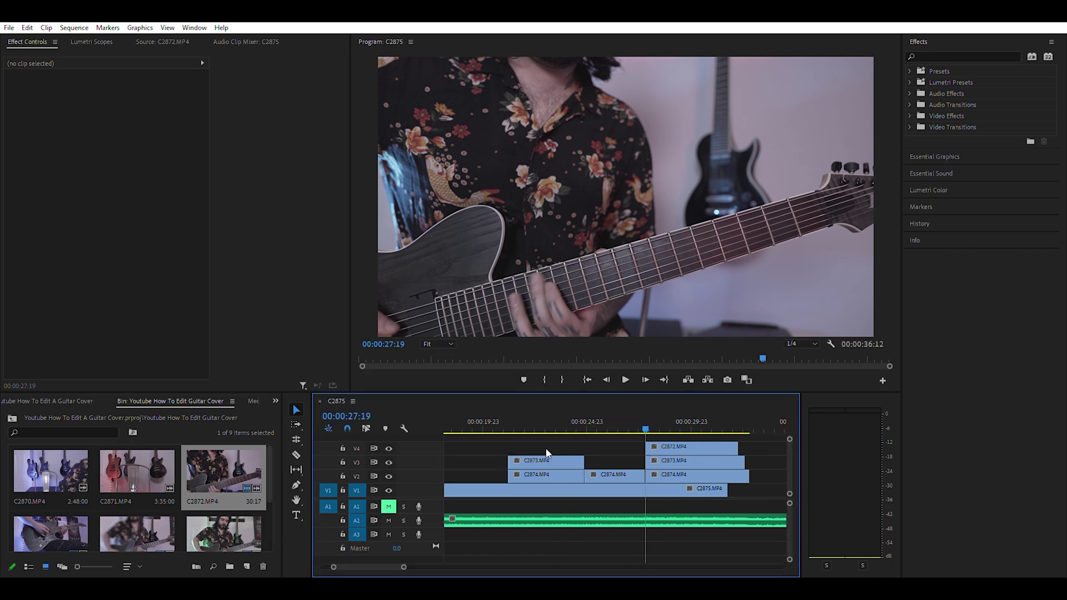
left_click(543, 491)
left_click_drag(537, 423, 610, 422)
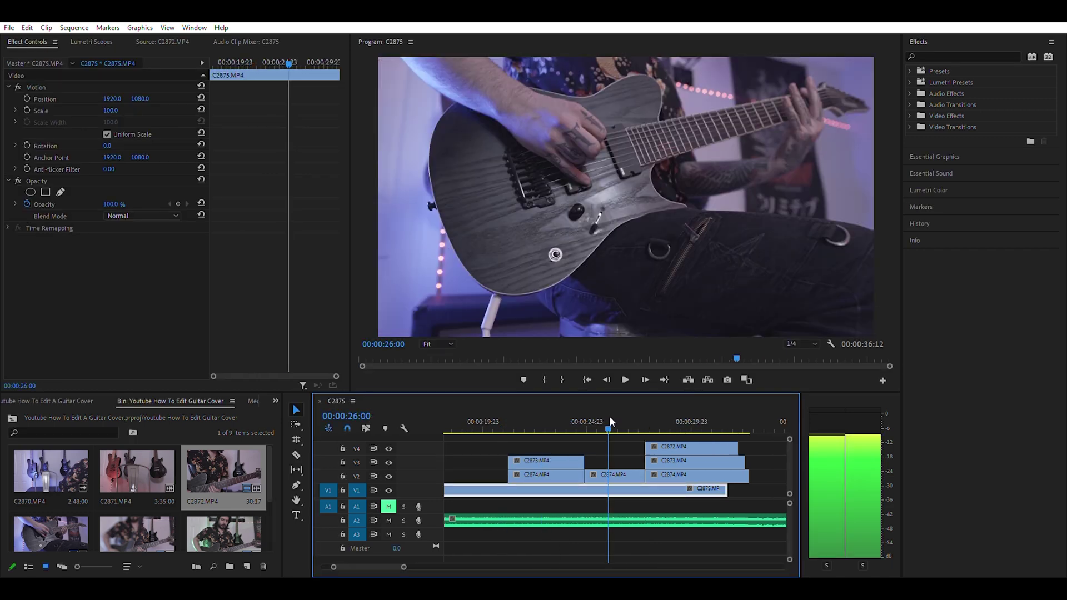
key("Left")
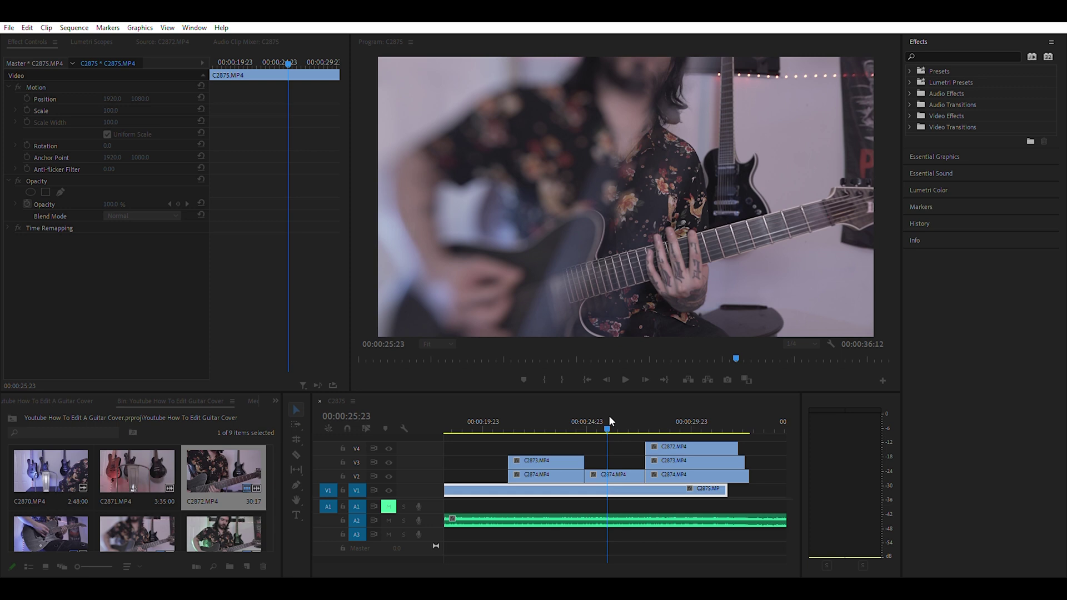
left_click(497, 416)
key("space")
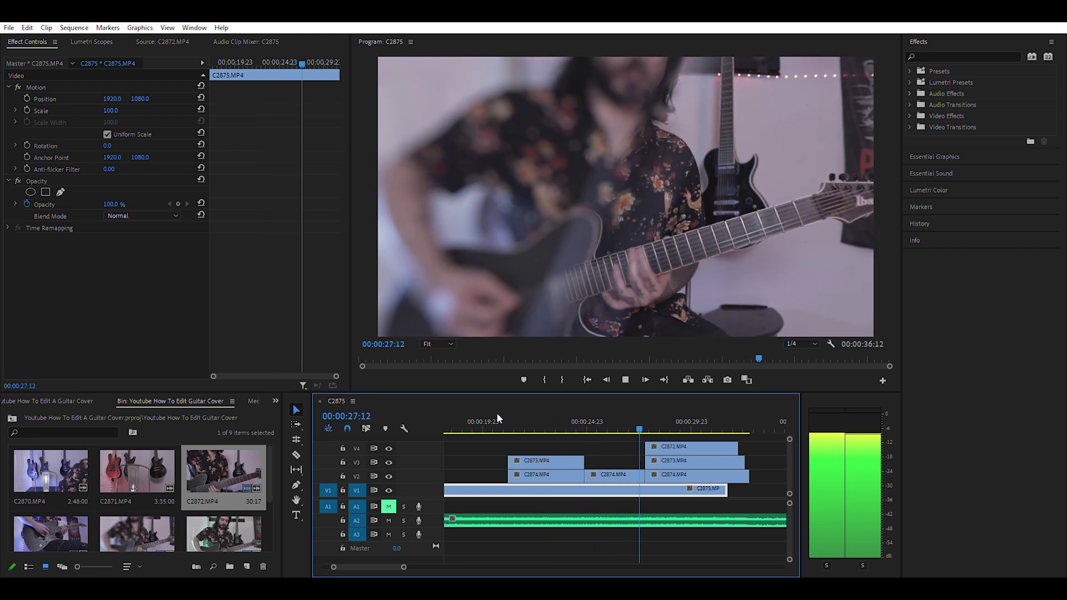
key("space")
Step: Try to split C2875.MP4 in line with the 00:00:27:19 cut
key("c")
left_click(647, 489)
key("v")
key("ctrl+z")
Step: Split C2872.MP4, C2873.MP4 and C2874.MP4 at 00:00:28:18
left_click_drag(648, 428, 665, 428)
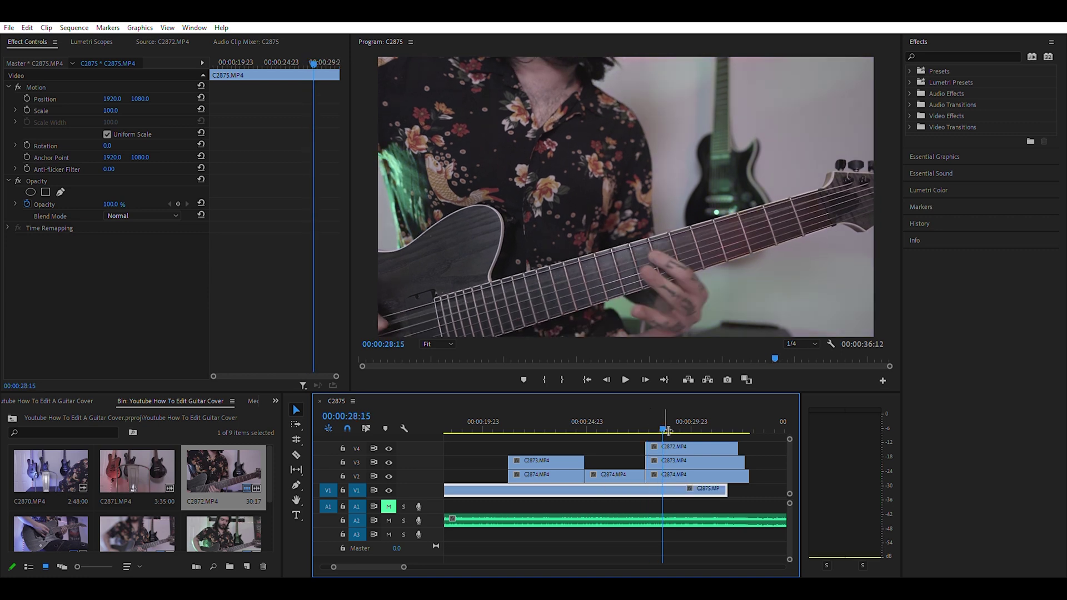
left_click(666, 431)
key("c")
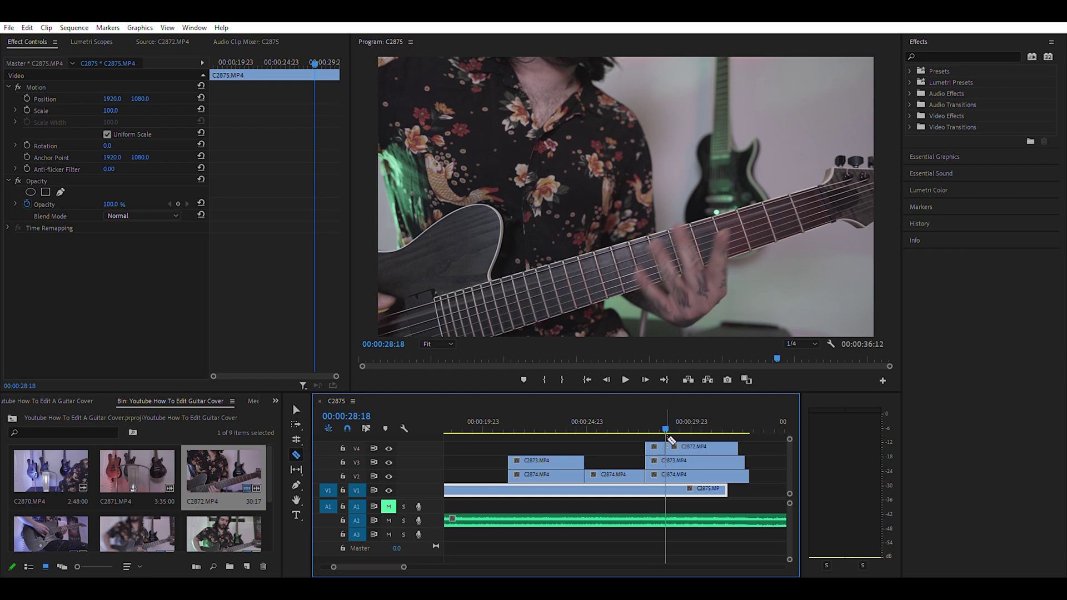
left_click(665, 461)
left_click(666, 475)
Step: Delete the C2873.MP4 and C2874.MP4 segments before the 00:00:28:18 cut and all three upper-track clips after it
key("v")
left_click(667, 468)
left_click(655, 475)
key("Delete")
left_click(656, 460)
key("Delete")
left_click_drag(752, 445, 732, 474)
key("Delete")
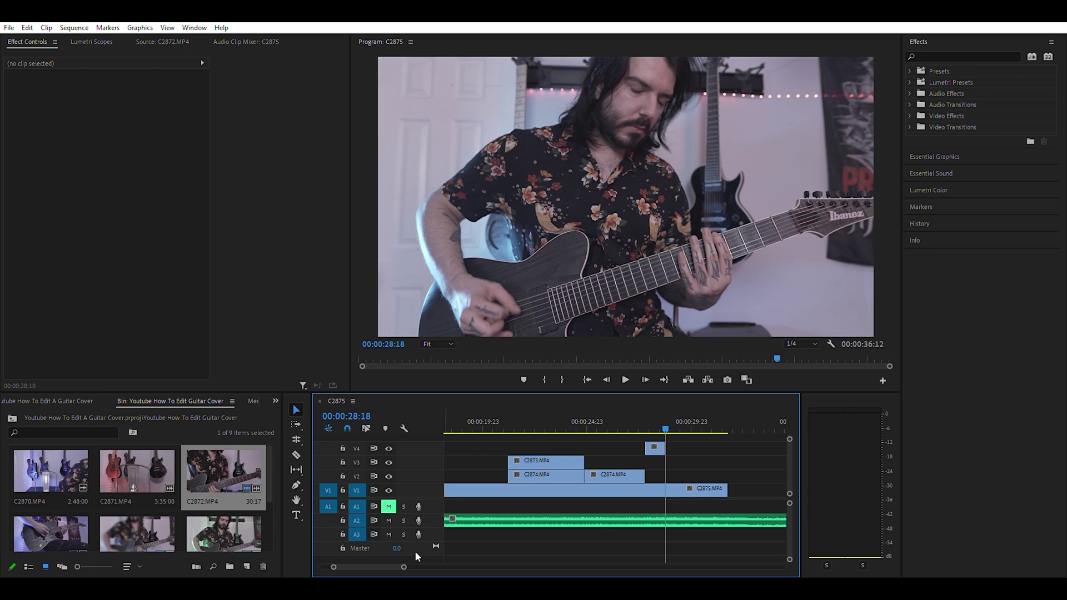
Step: Move the separate clip segments down onto tracks V1 and V2, including both C2872.MP4 segments from V4 to V2
left_click_drag(404, 567, 455, 567)
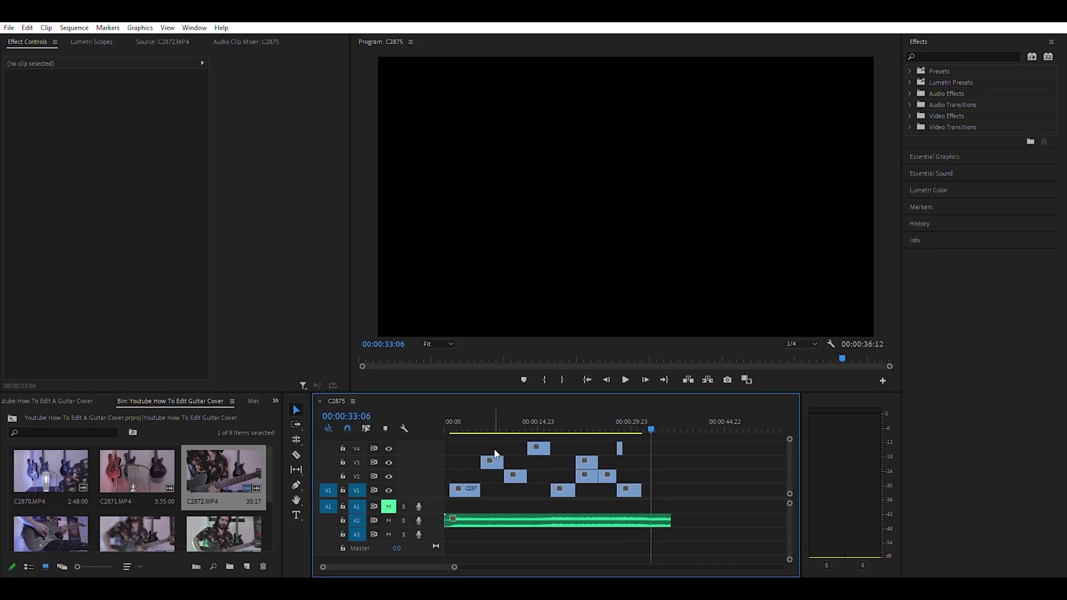
mouse_move(515, 476)
left_mouse_down()
mouse_move(520, 486)
mouse_move(493, 466)
mouse_move(522, 481)
left_mouse_up()
left_click_drag(544, 443, 542, 473)
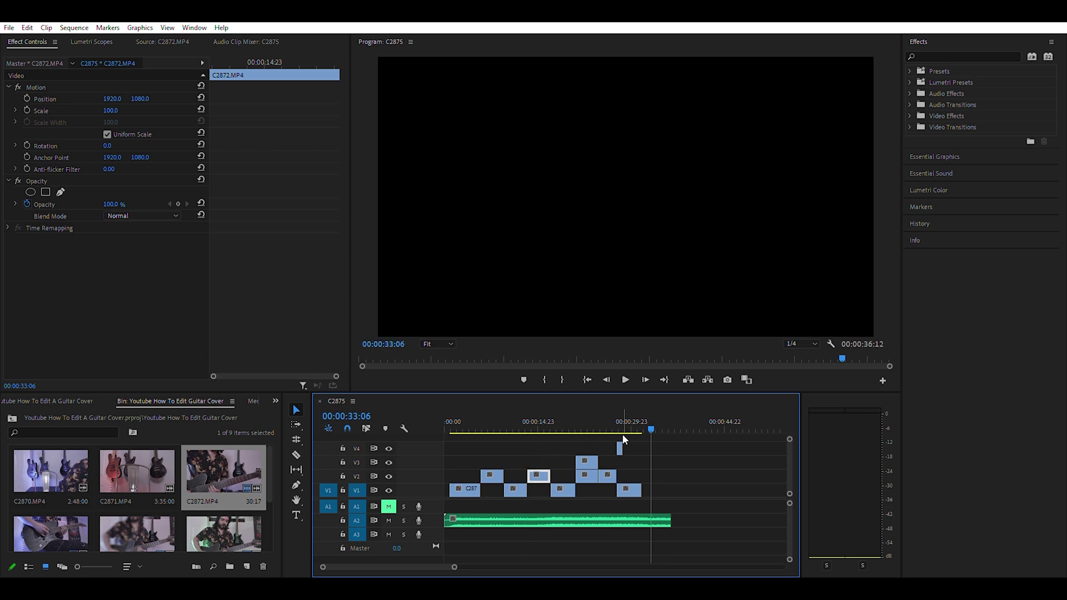
left_click_drag(623, 440, 623, 476)
Step: Replace the C2874.MP4 segment on V2 with the C2873.MP4 segment stacked above it on V3, and save the project
left_click(589, 461)
key("Delete")
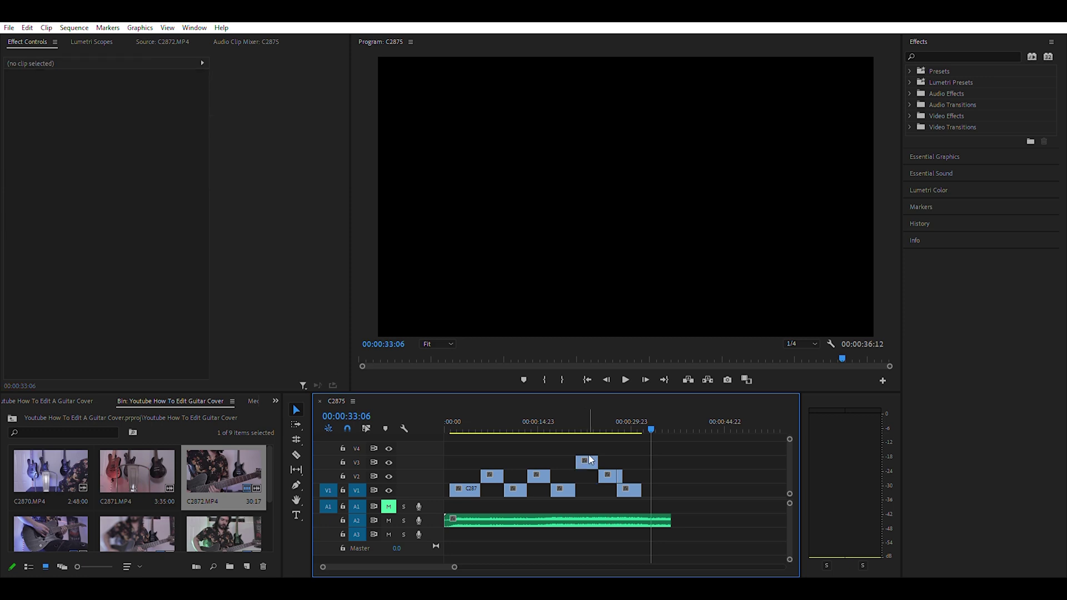
key("ctrl+s")
left_click(590, 460)
key("alt+Down")
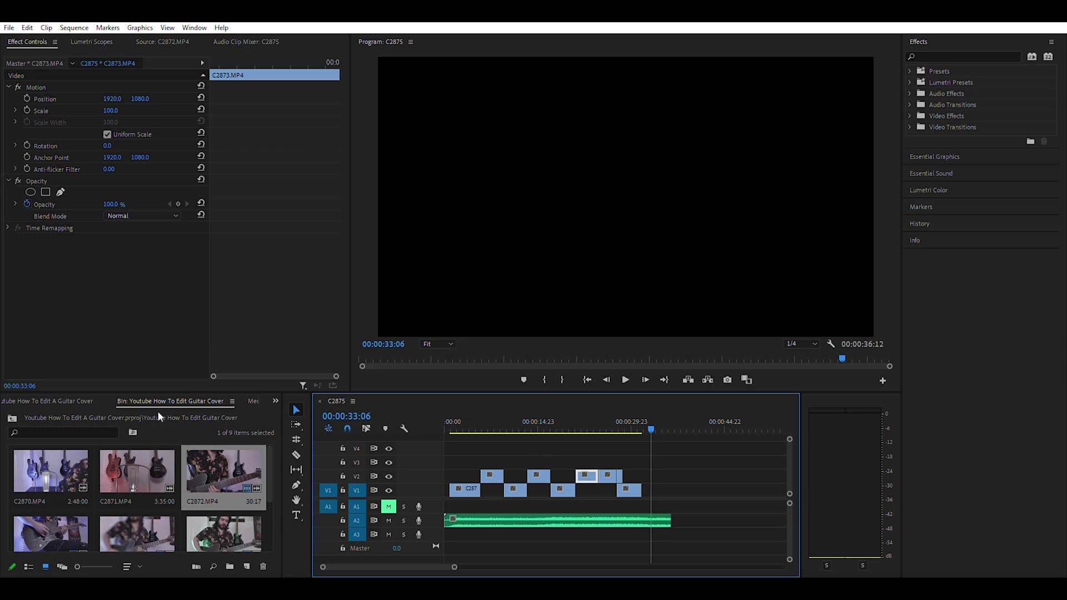
Step: Create an adjustment layer in the main project bin and place it on V3 and V4 over all clips, extended to 00:00:33:06
left_click(36, 401)
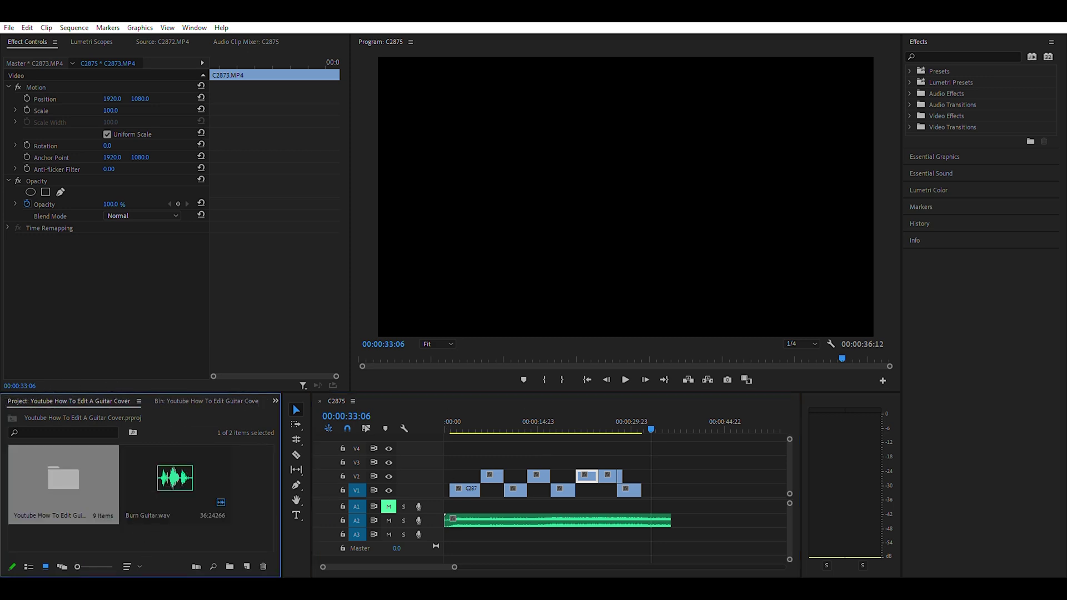
left_click(251, 478)
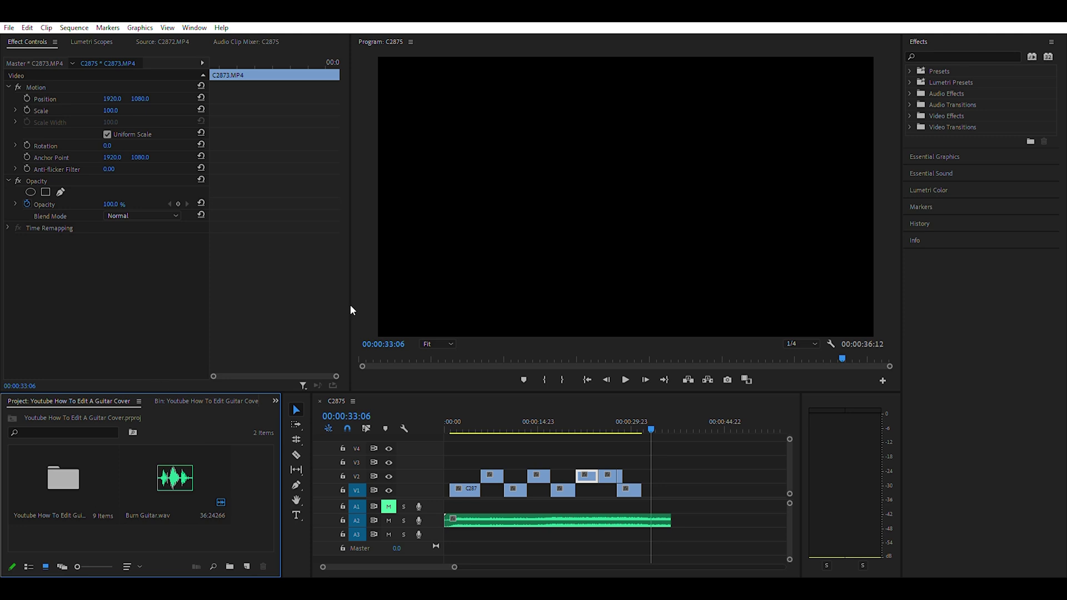
left_click(424, 343)
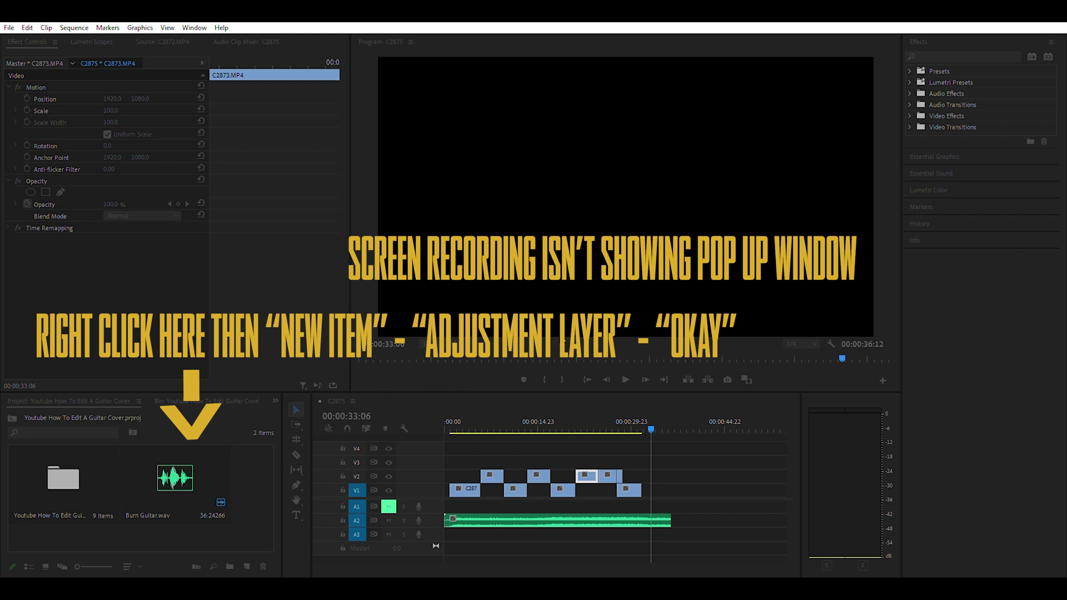
left_click(552, 333)
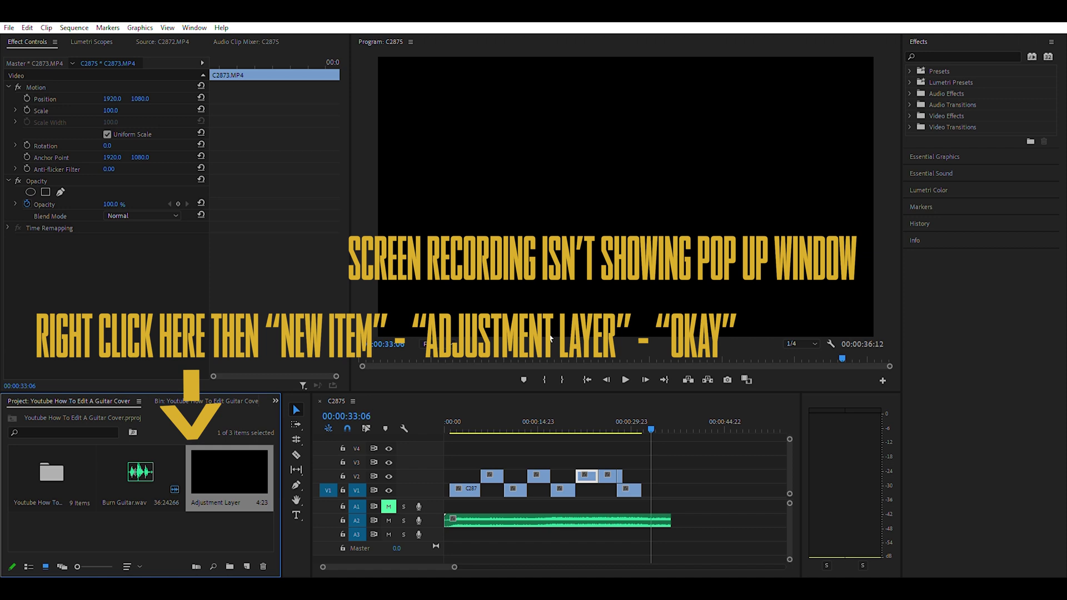
left_click_drag(225, 473, 656, 439)
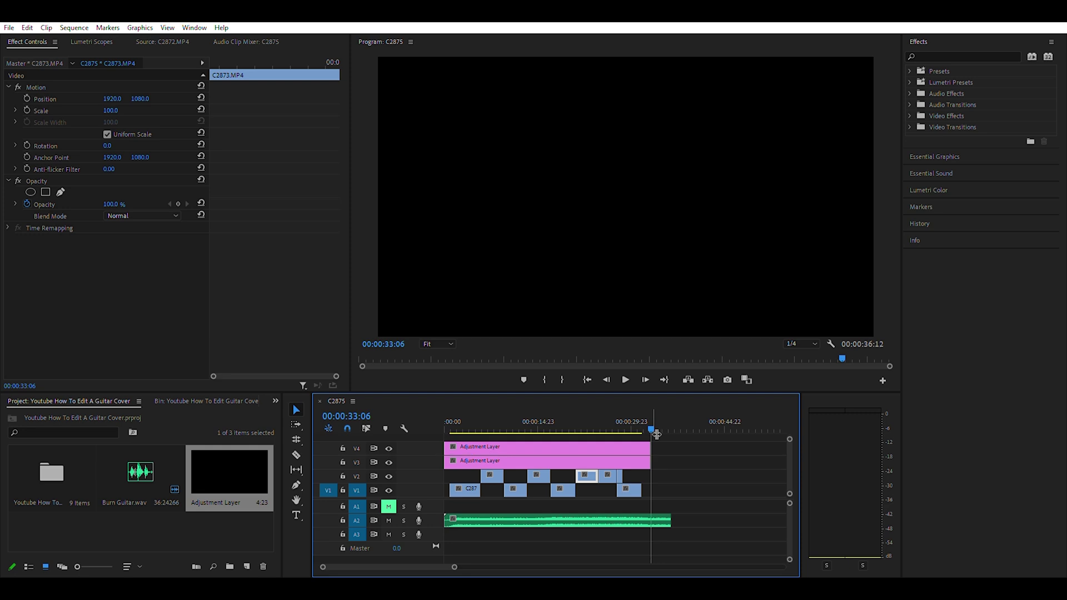
Step: Apply the SD Moody - Teal & Orange creative Lumetri look to the adjustment layer on V3
left_click(477, 418)
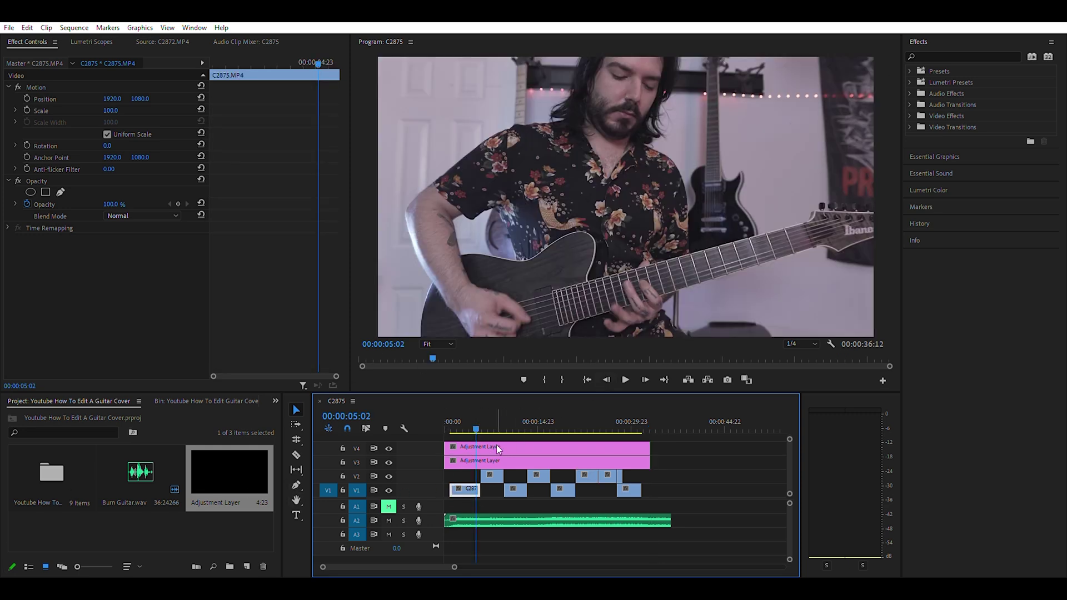
left_click(481, 457)
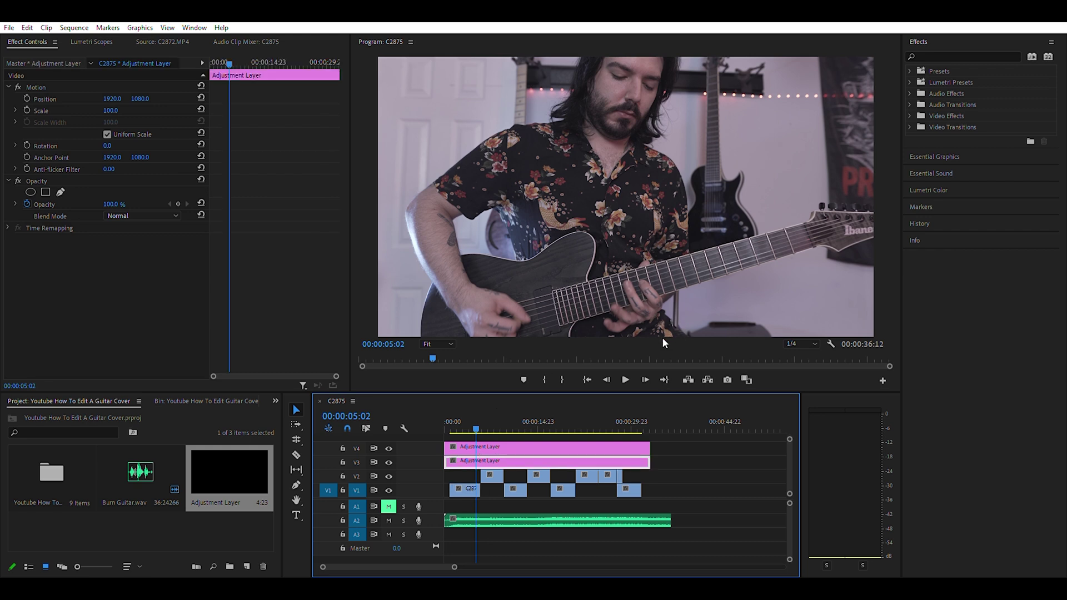
left_click(952, 191)
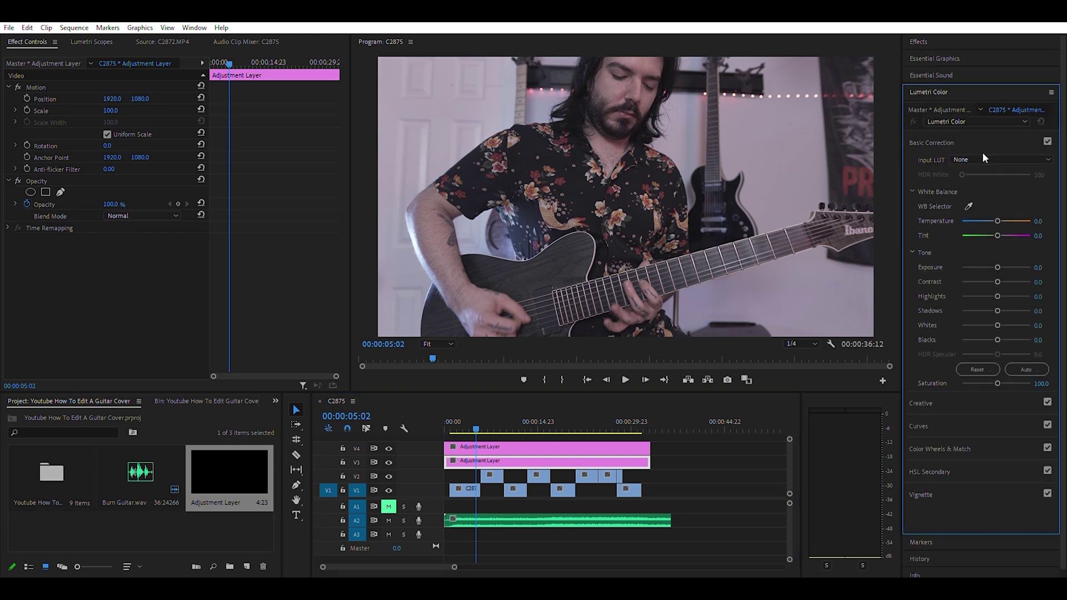
left_click(923, 401)
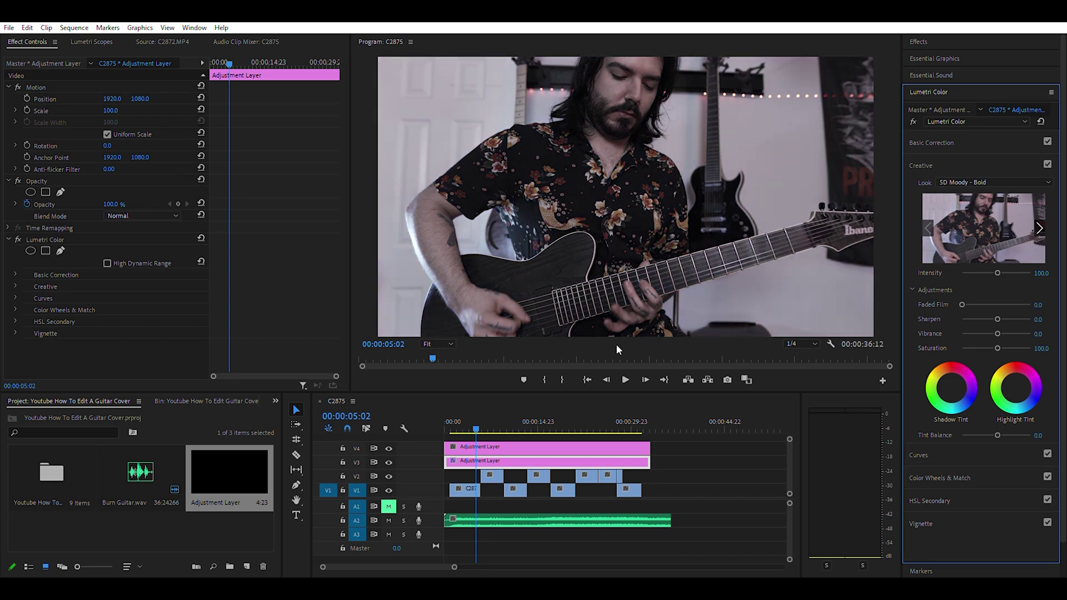
key("ctrl+z")
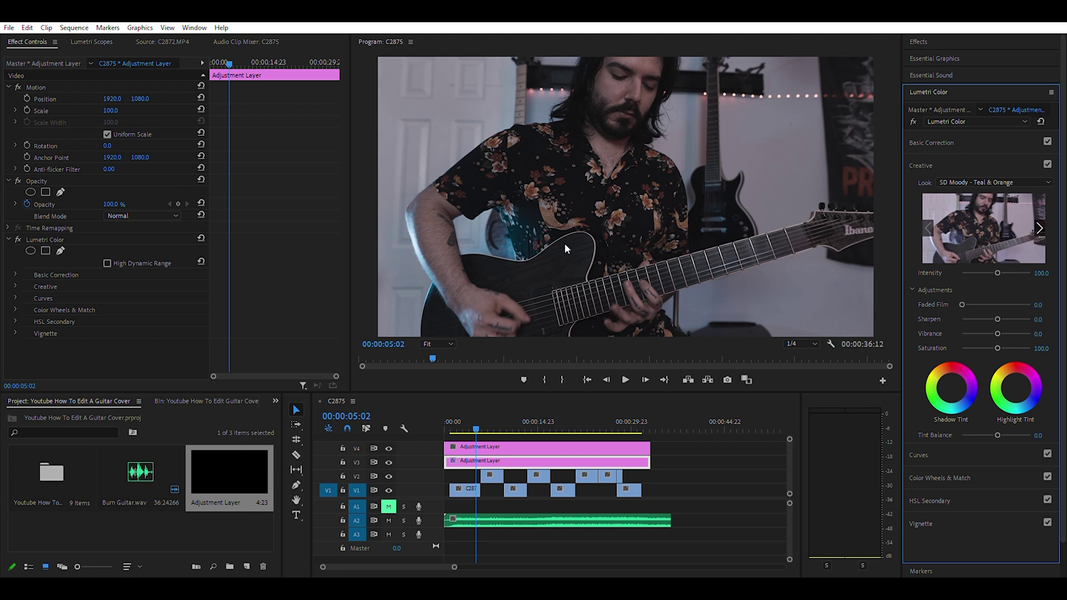
Step: Set the V3 adjustment layer's basic correction to exposure 0.8, contrast 35.5 and temperature -6.5
left_click(965, 143)
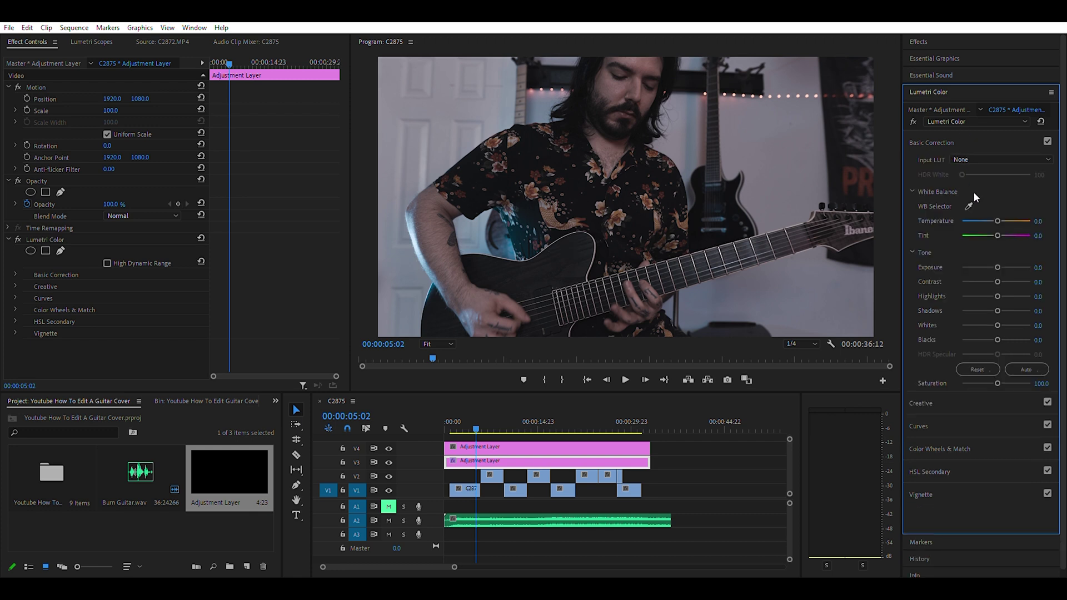
mouse_move(997, 267)
left_mouse_down()
mouse_move(1007, 282)
mouse_move(1006, 268)
left_mouse_up()
left_click_drag(998, 217, 995, 216)
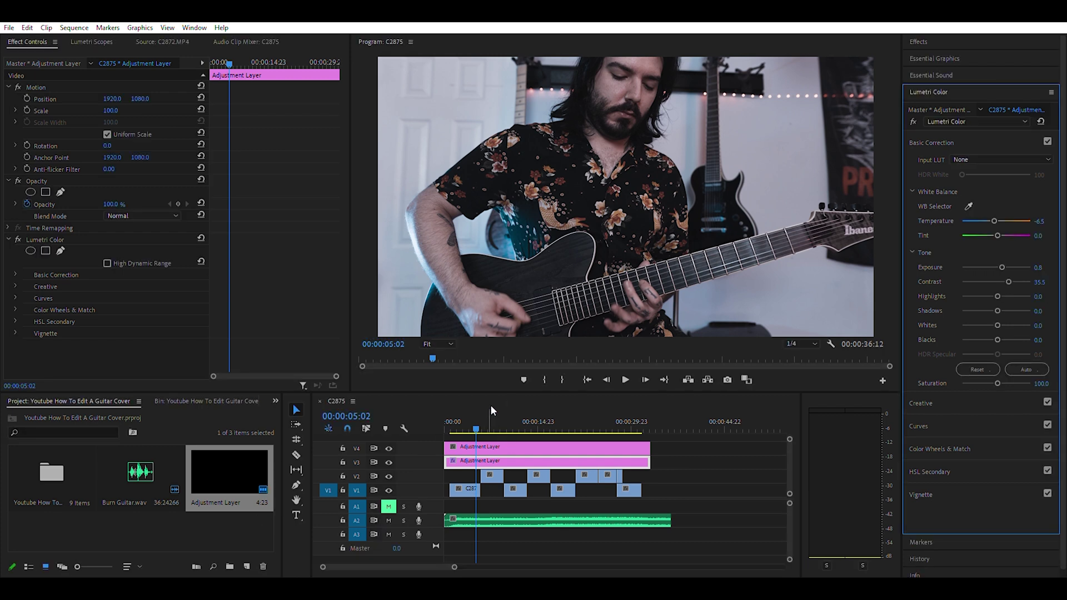
Step: Find the Crop video effect and apply it to the adjustment layer on V4
left_click(503, 429)
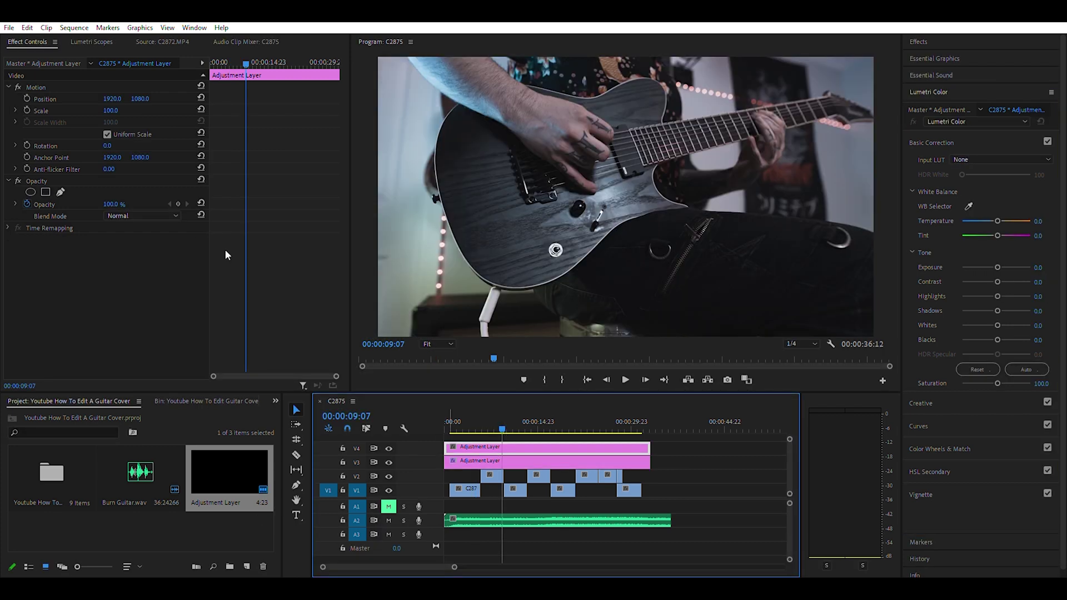
left_click(945, 40)
left_click(951, 54)
type("crop")
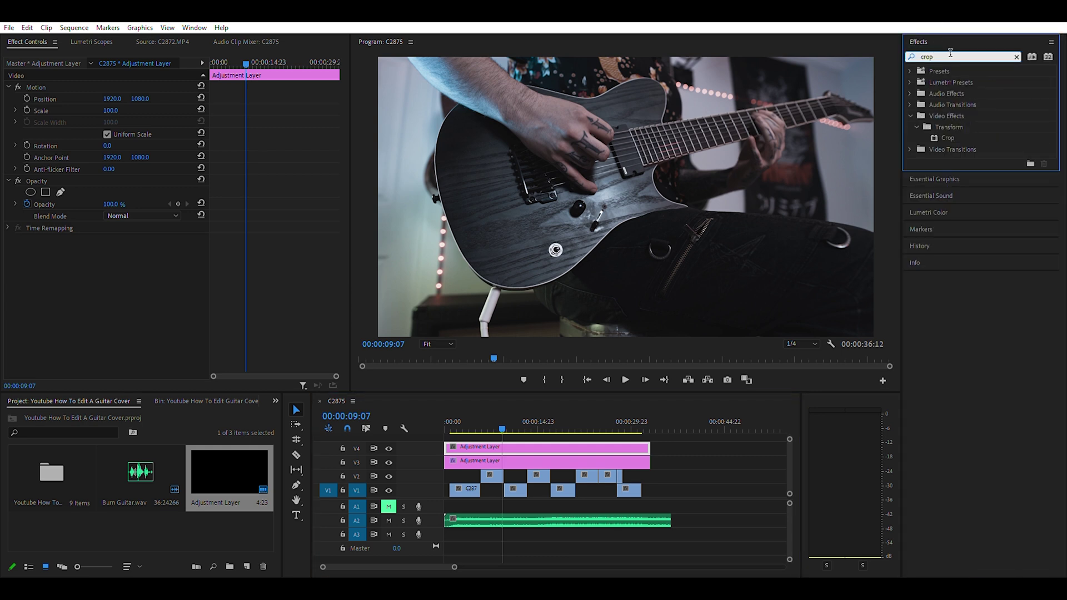
left_click_drag(947, 138, 540, 445)
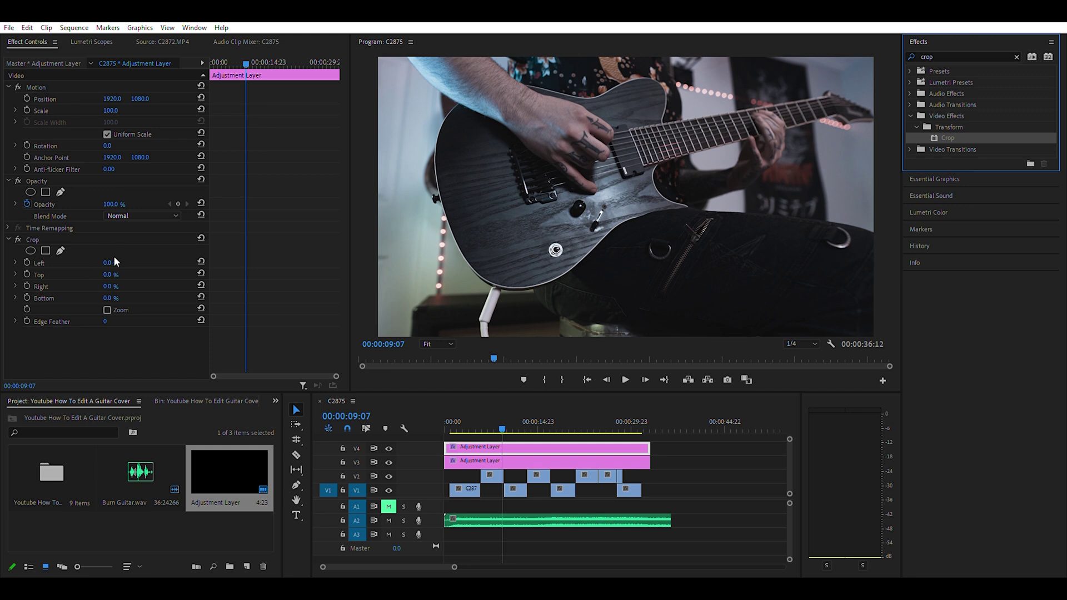
Step: Set the Crop effect's top and bottom values to 8% each on the V4 adjustment layer
left_click(114, 272)
type("8")
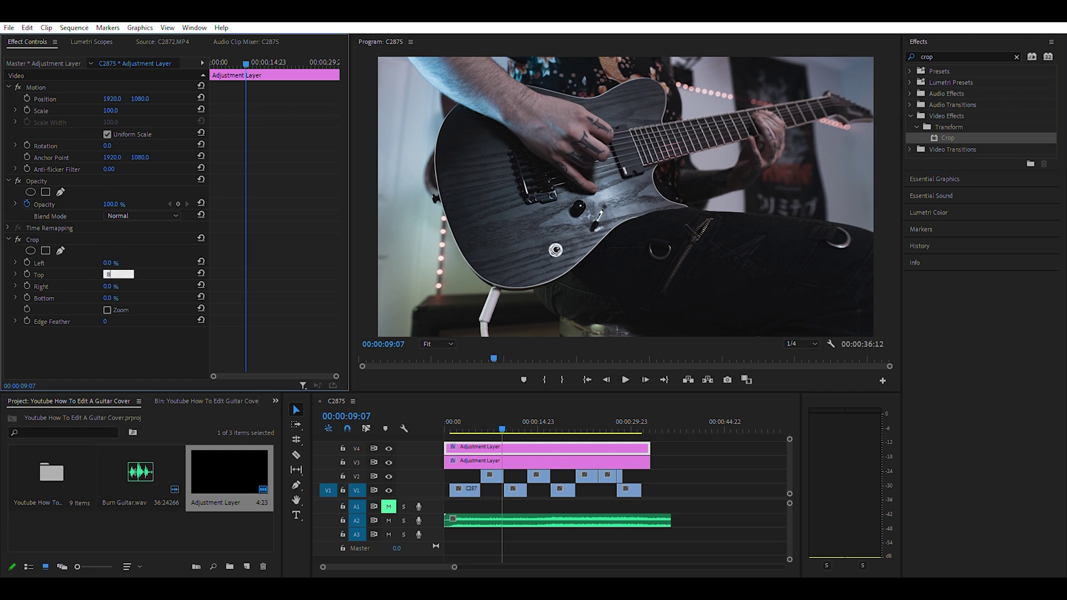
key("Return")
left_click(119, 297)
type("8")
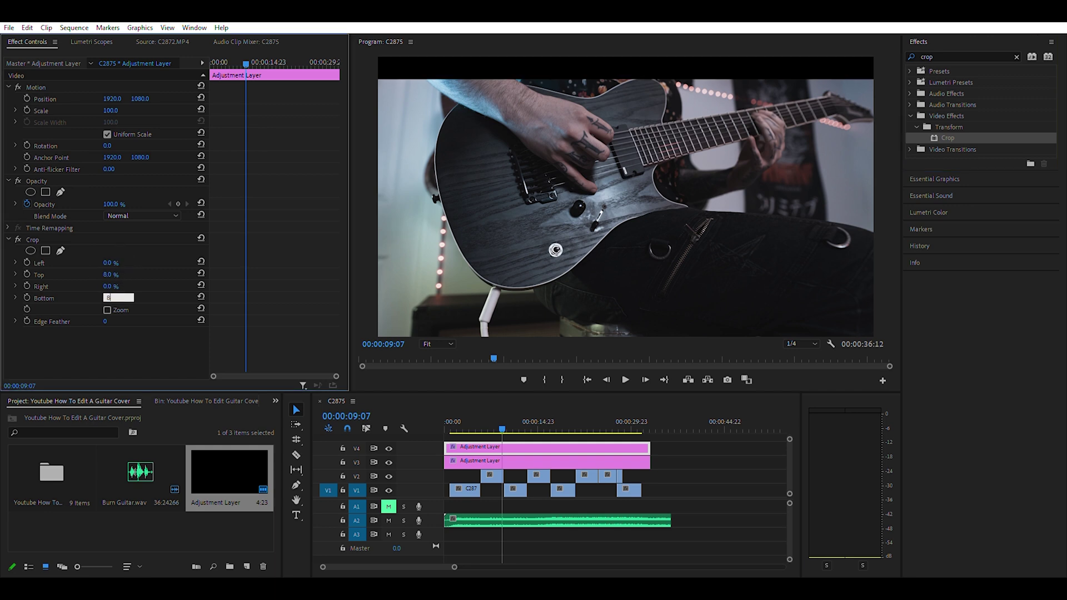
key("Return")
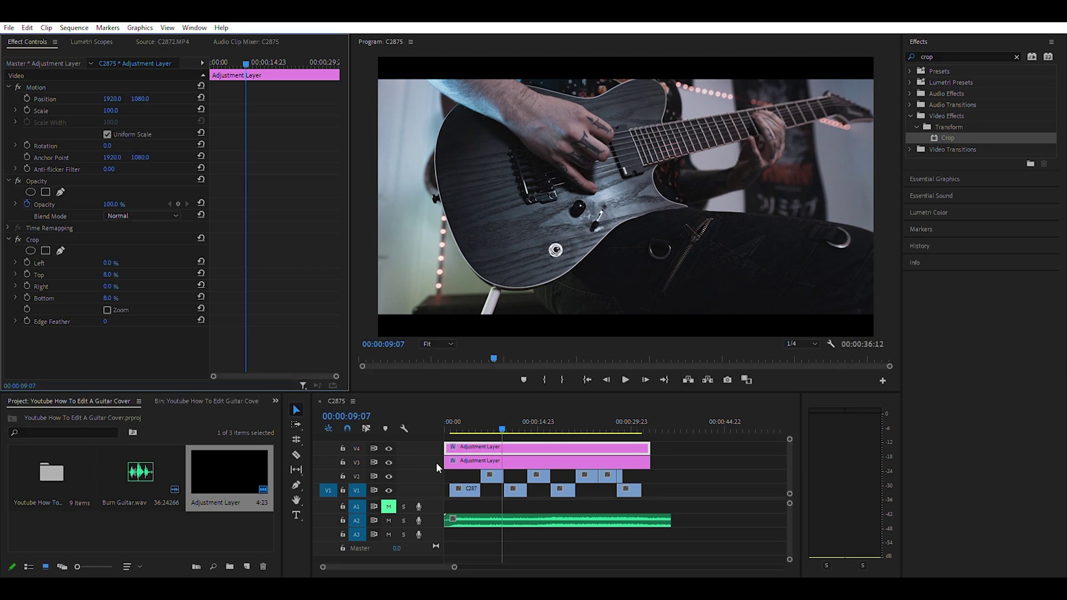
Step: Mark the sequence from its start to the end of the last clip at 00:00:31:18 and render that range for playback
left_click(456, 429)
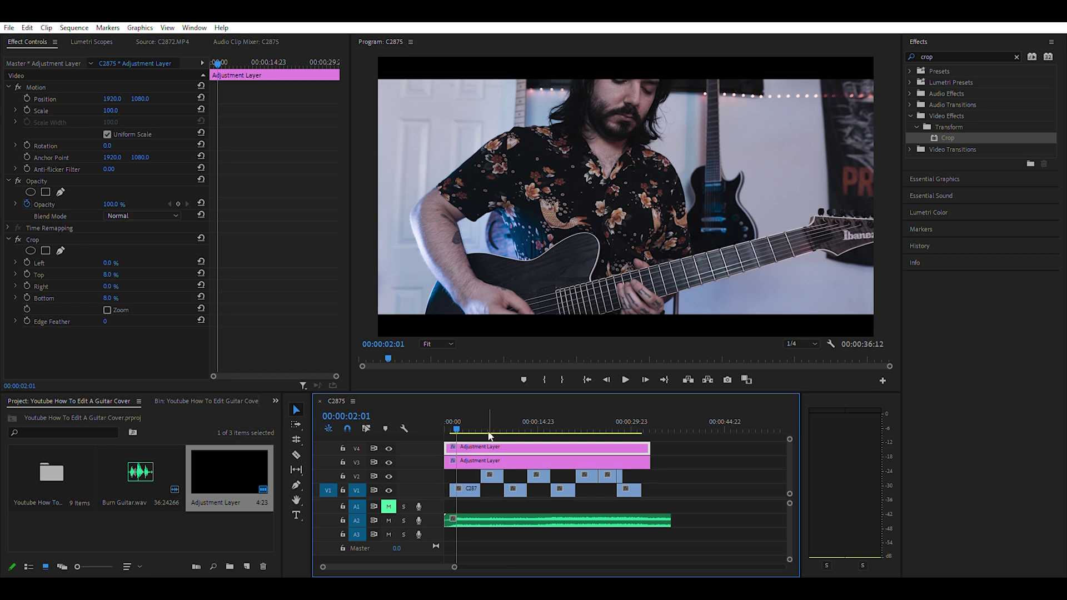
key("space")
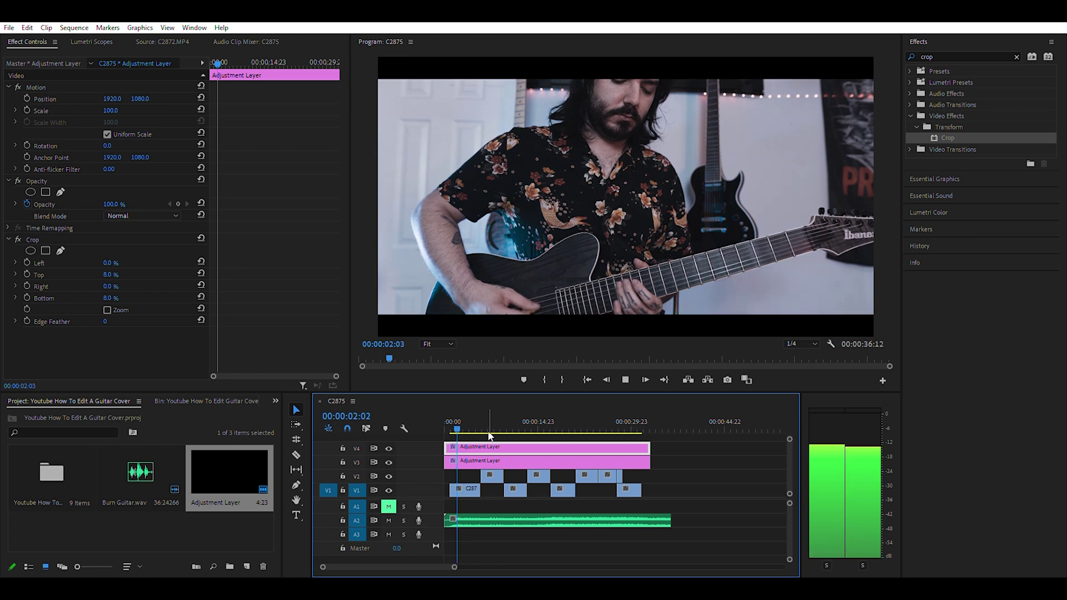
key("space")
key("Up")
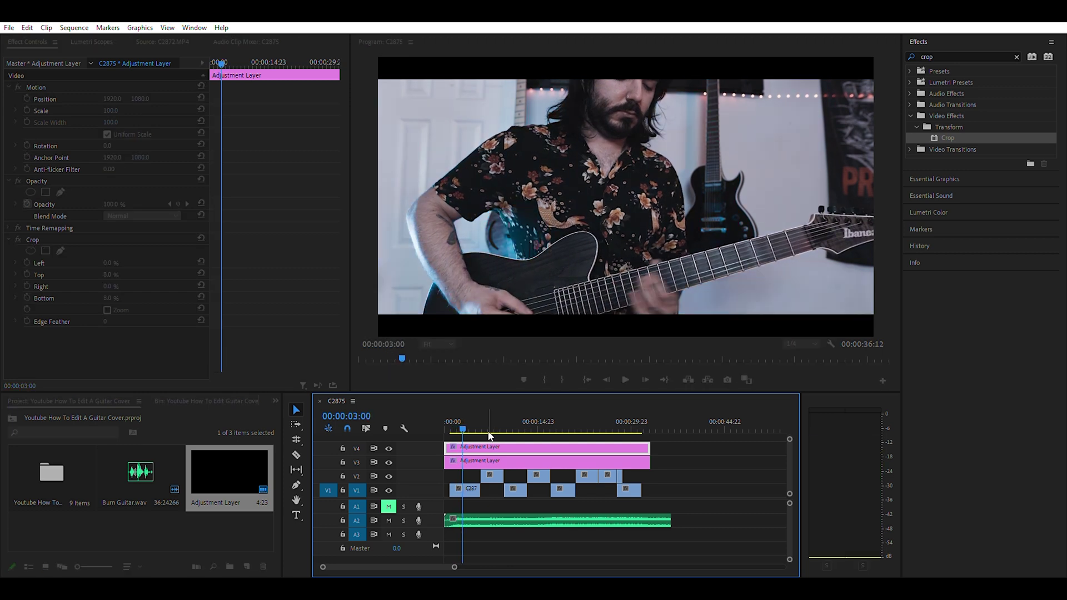
key("Up")
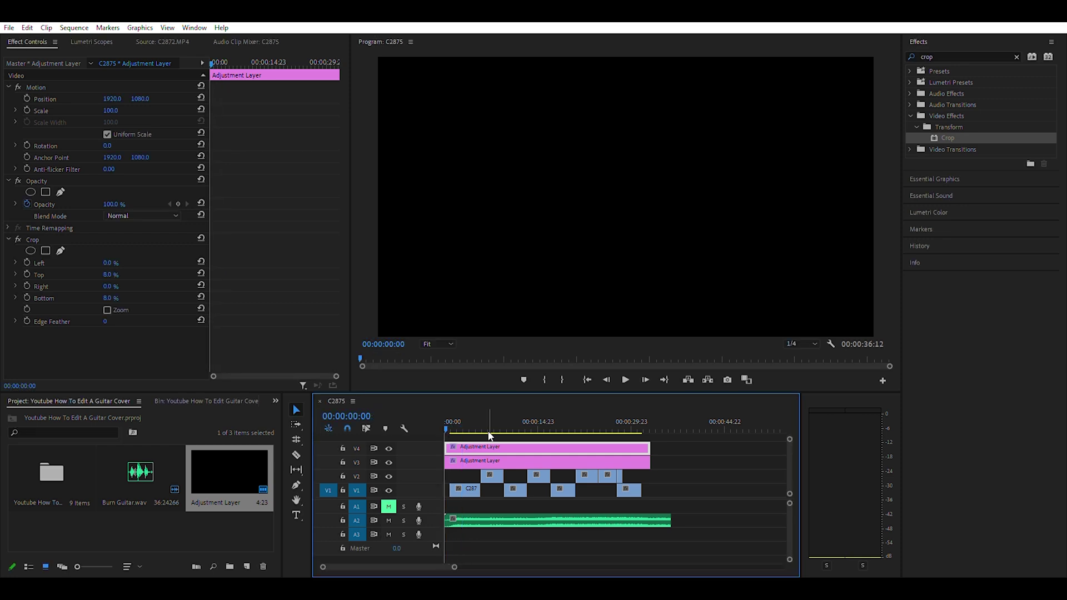
key("Down")
key("Down")
key("Down")
key("Down")
key("Down")
key("Down")
key("Down")
key("Down")
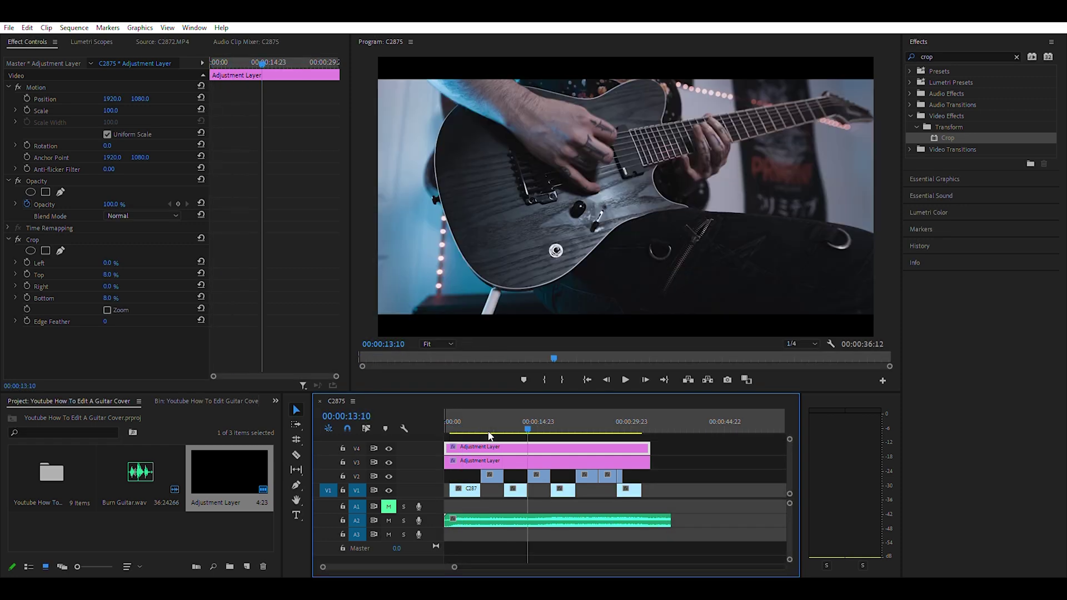
key("Down")
key("o")
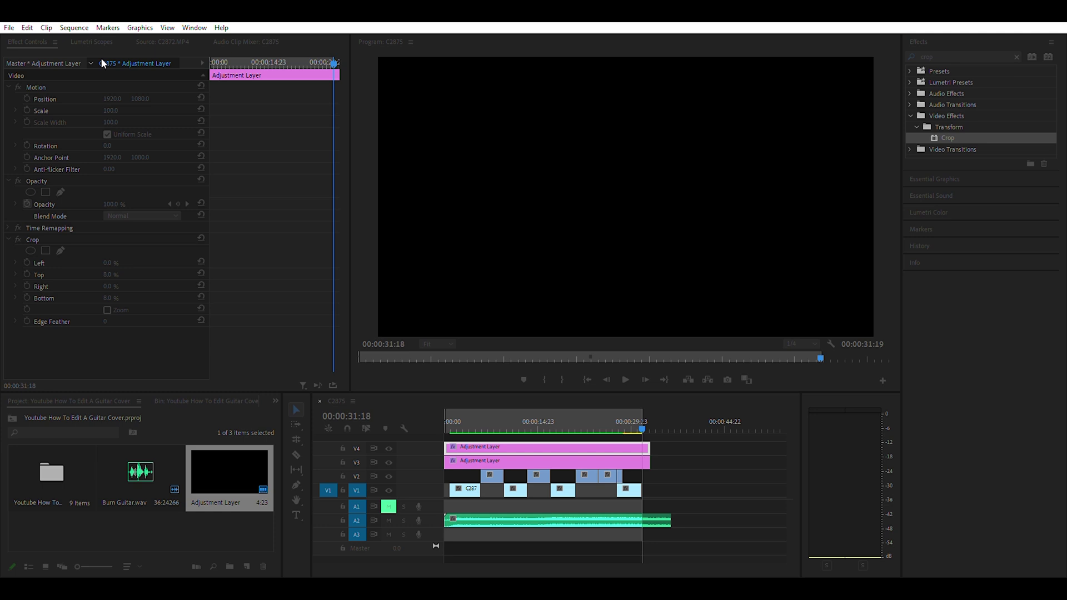
key("space")
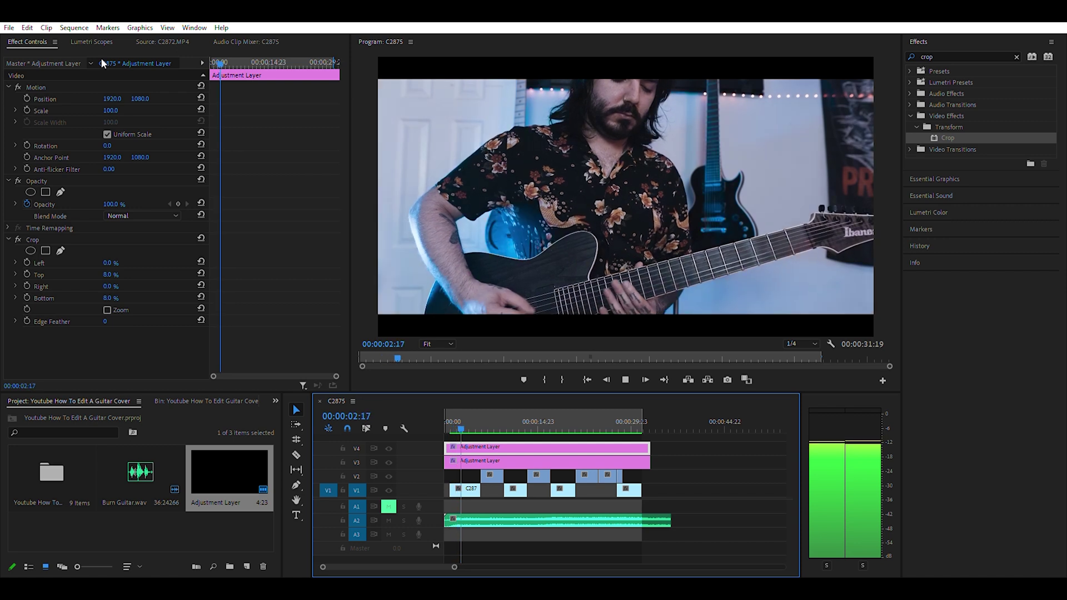
Step: Add a Dip to Black transition at the start of the first C2875.MP4 clip on V1
left_click(956, 56)
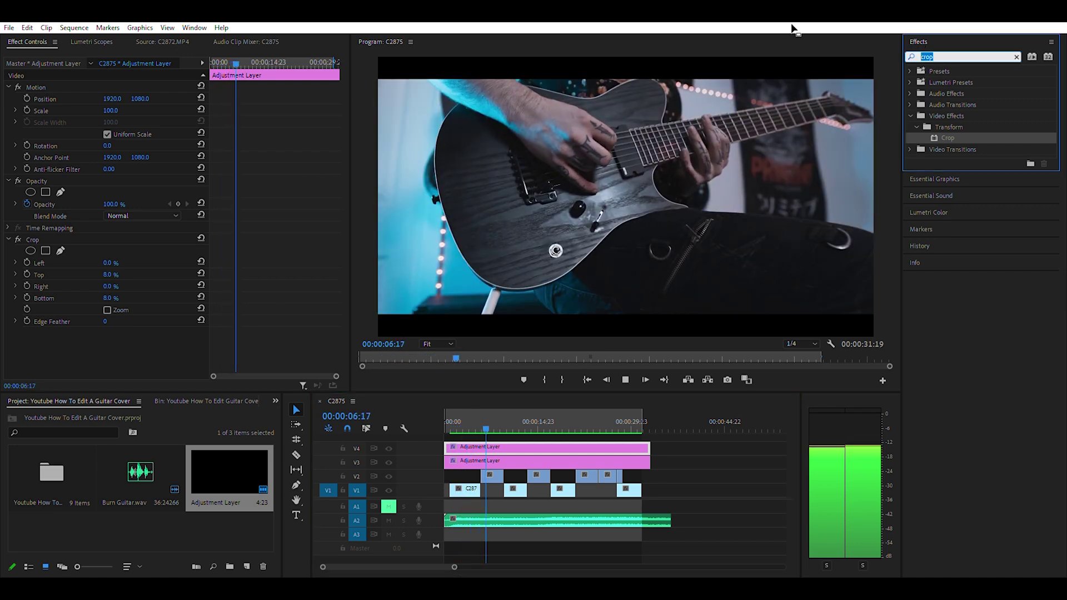
type("dip to")
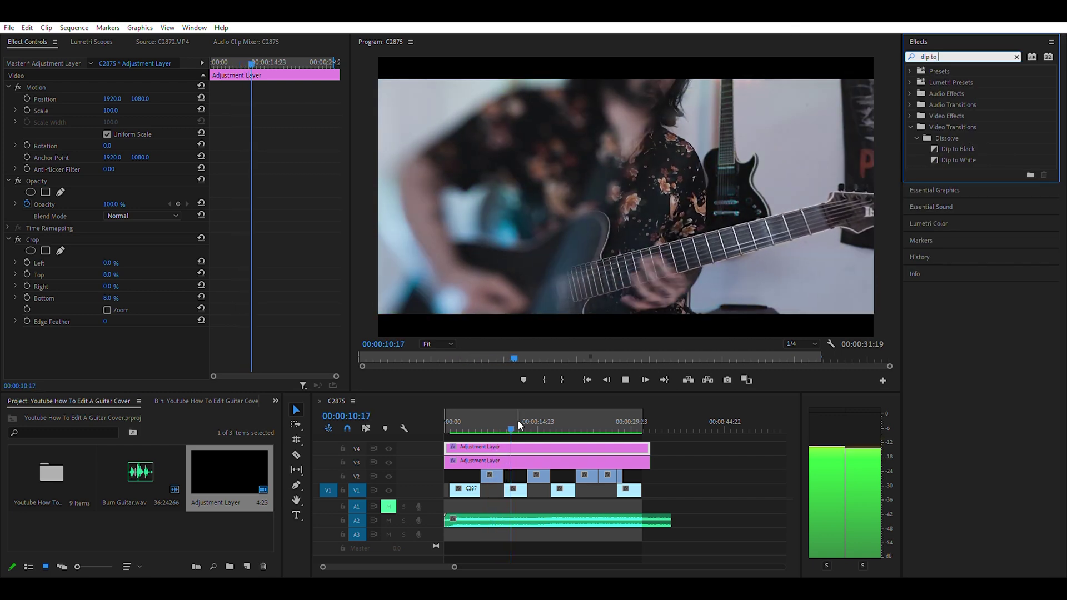
left_click(512, 415)
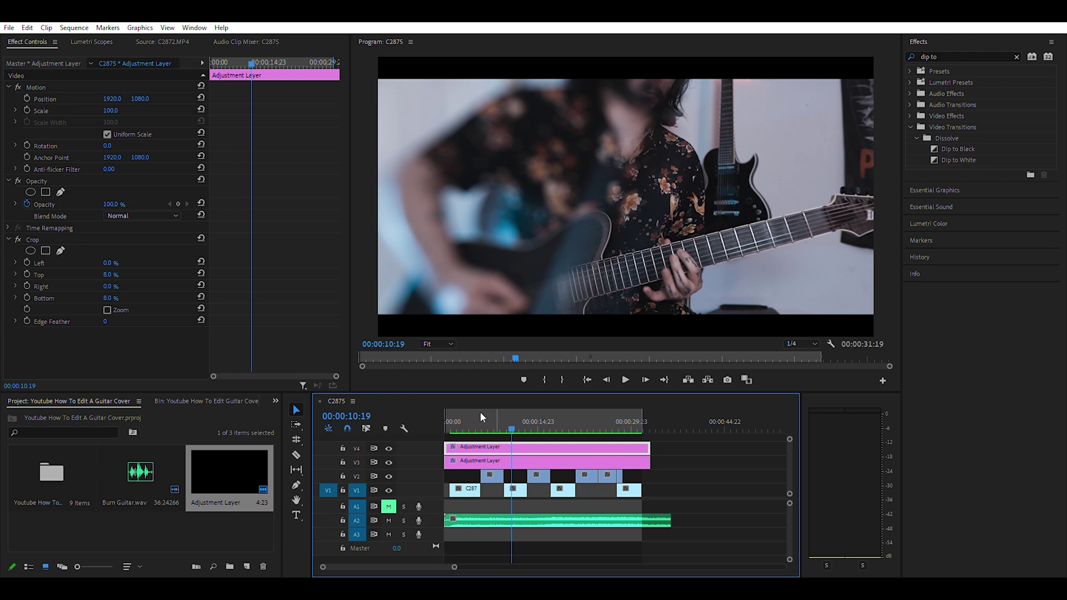
left_click(460, 421)
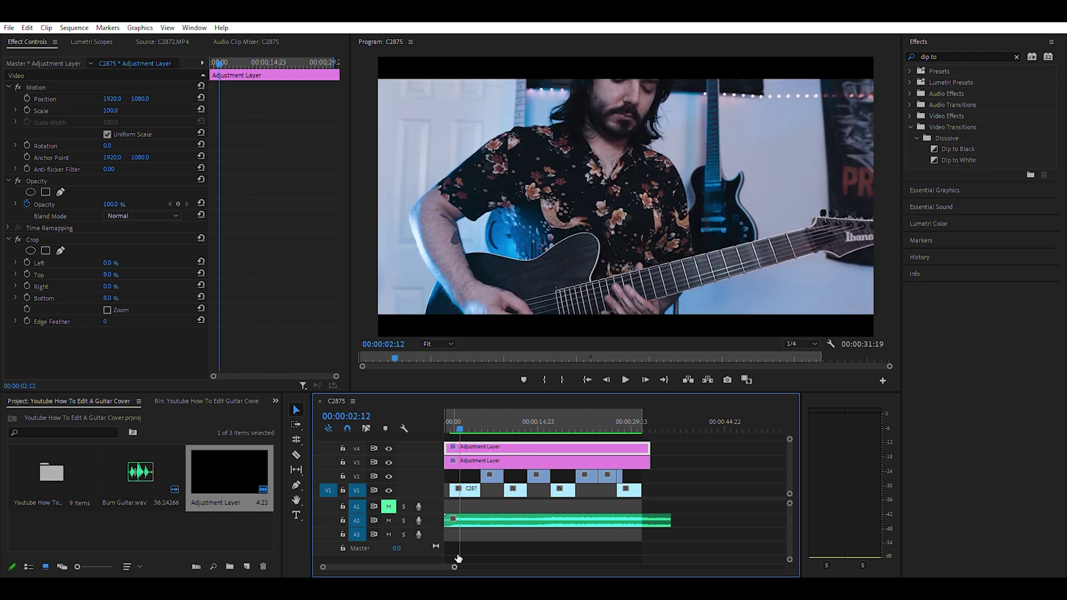
left_click_drag(459, 559, 412, 559)
left_click_drag(956, 147, 580, 485)
left_click(522, 491)
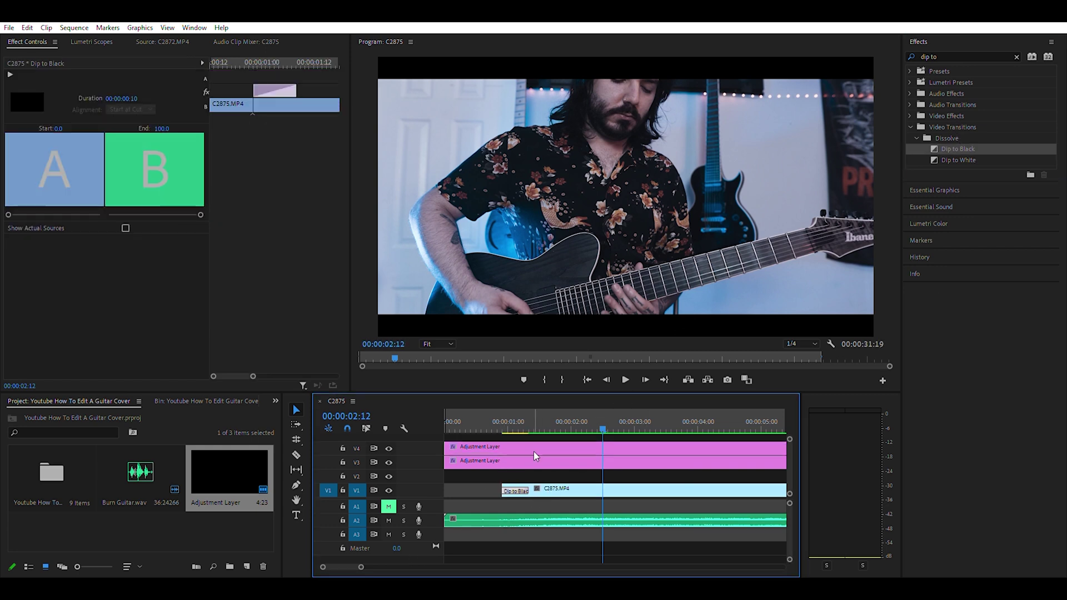
Step: Create a text graphic at 00:00:00:00 reading "FRST - BURN" with "GUITAR COVER" on the second line
left_click(449, 421)
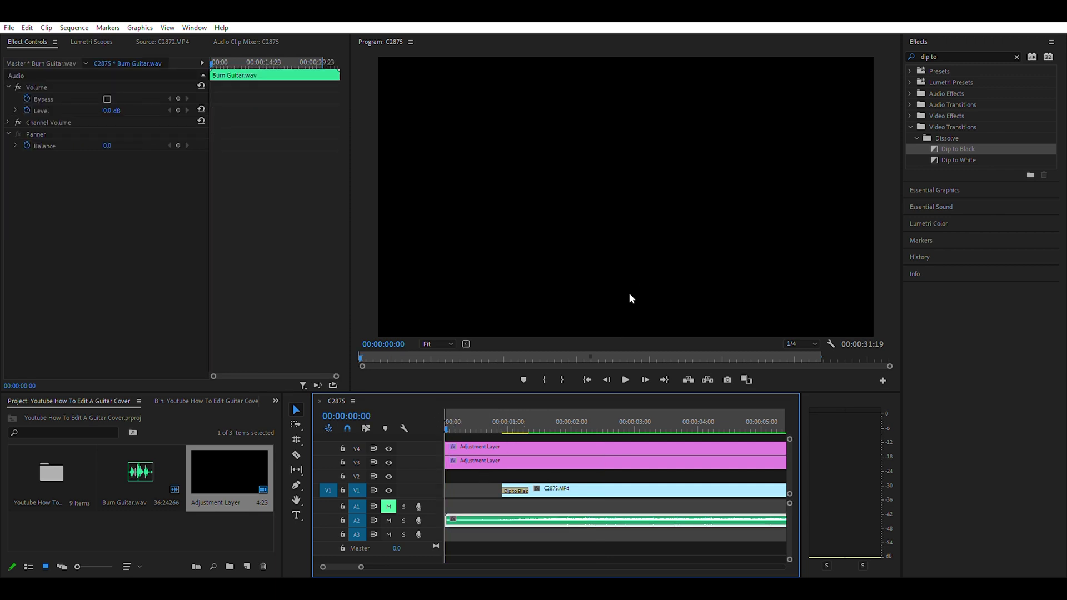
key("ctrl+m")
key("t")
left_click(607, 309)
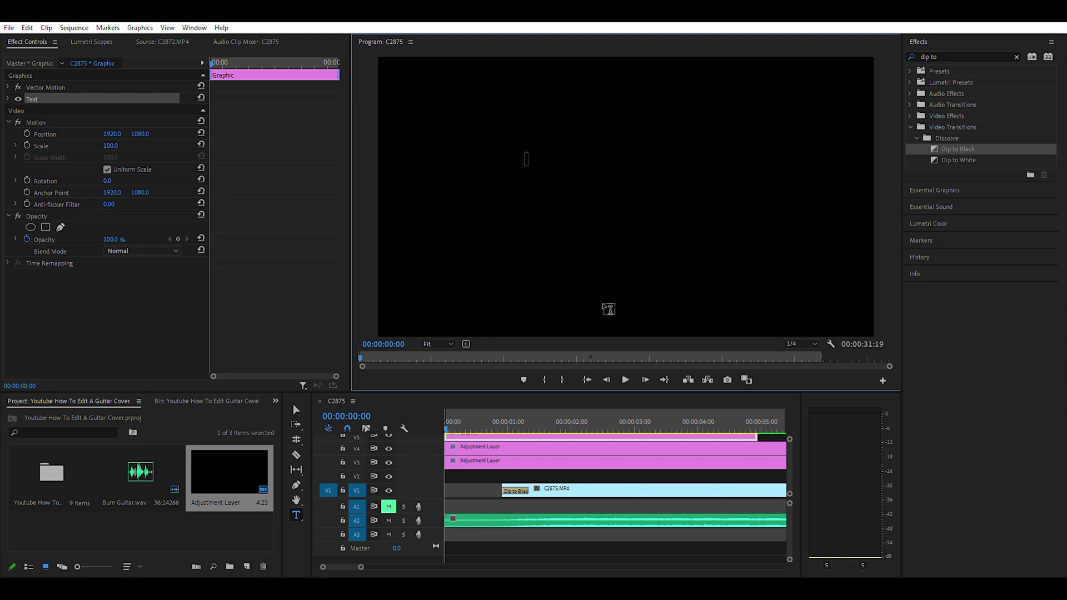
type("FRST - Burn")
key("BackSpace")
key("BackSpace")
key("BackSpace")
type("URN")
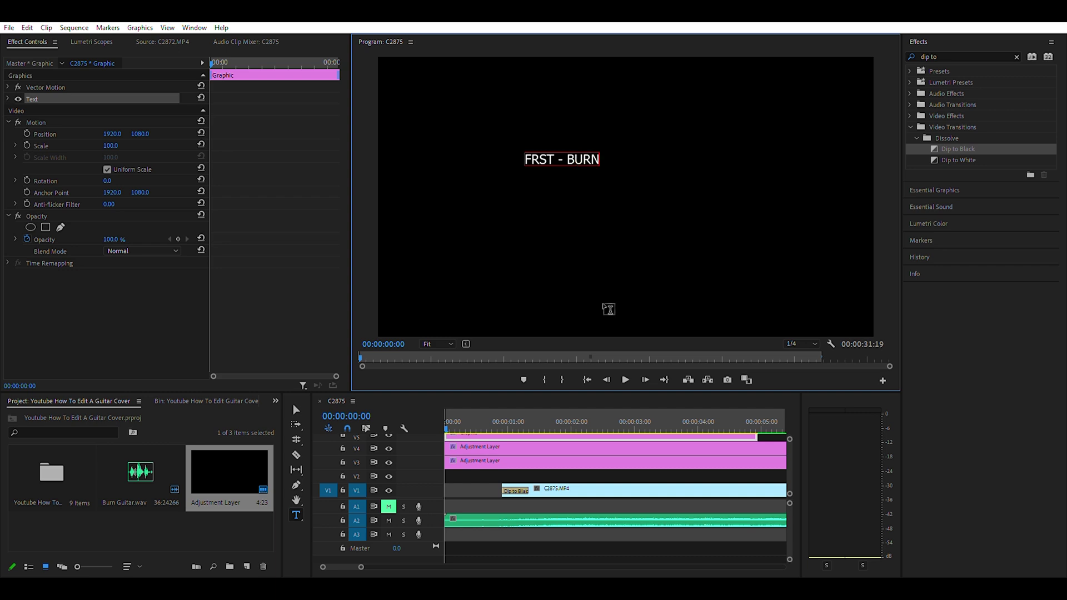
key("Return")
type("GUITAR")
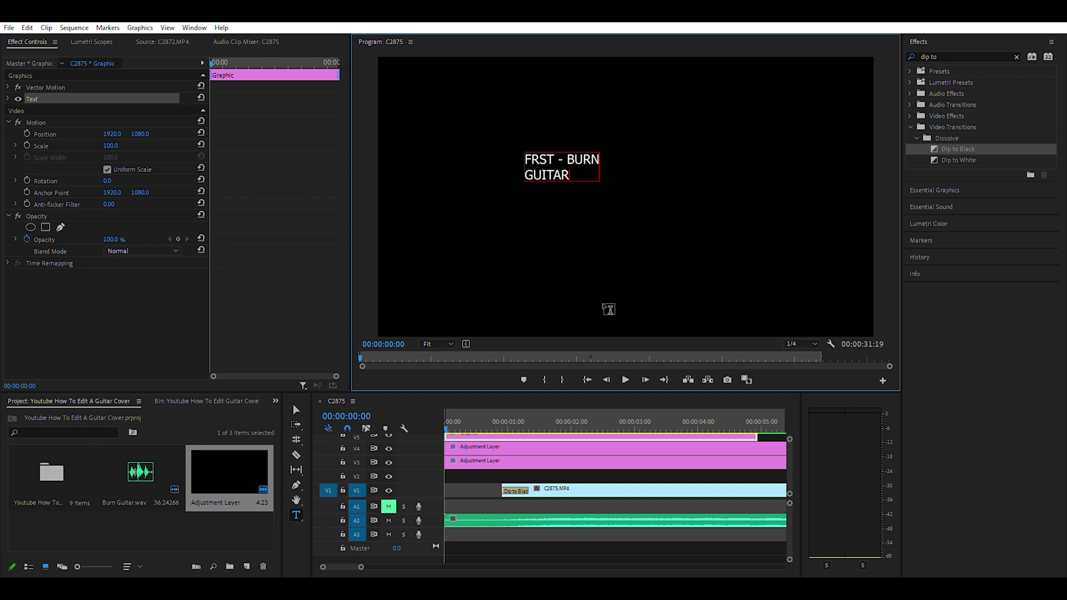
type(" COVER")
Step: Set the title text's font to AgencyFB BoldCompressed and its size to 252
left_click(8, 96)
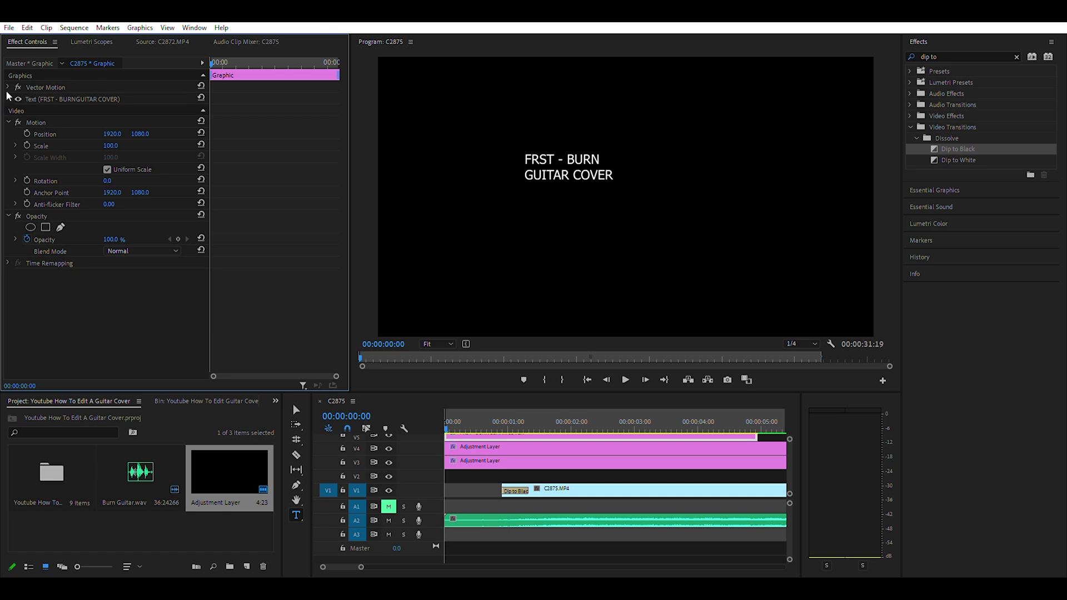
left_click(7, 99)
left_click(564, 164)
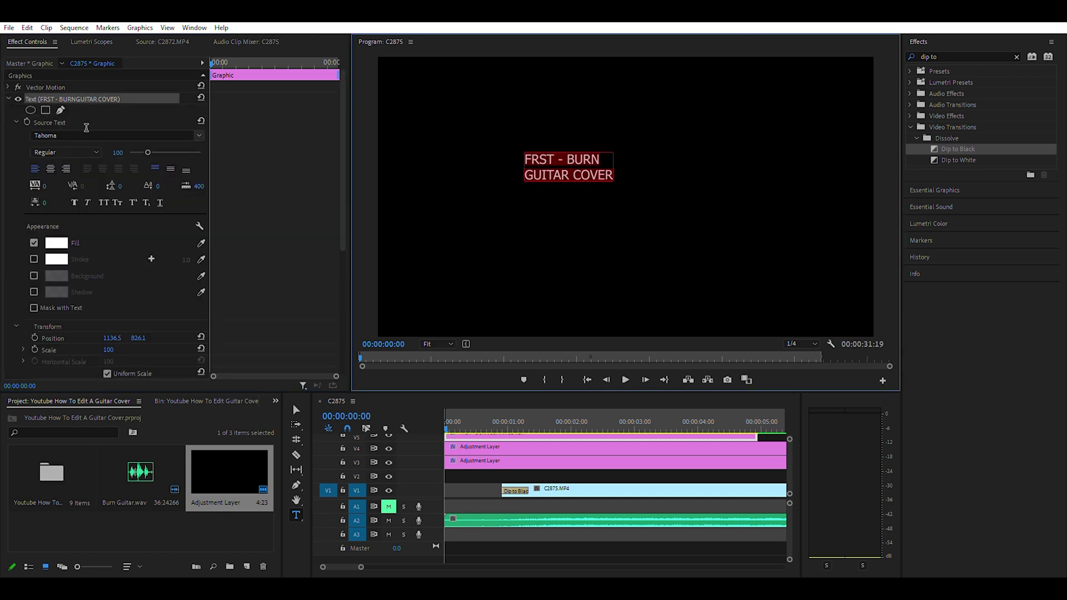
left_click(194, 136)
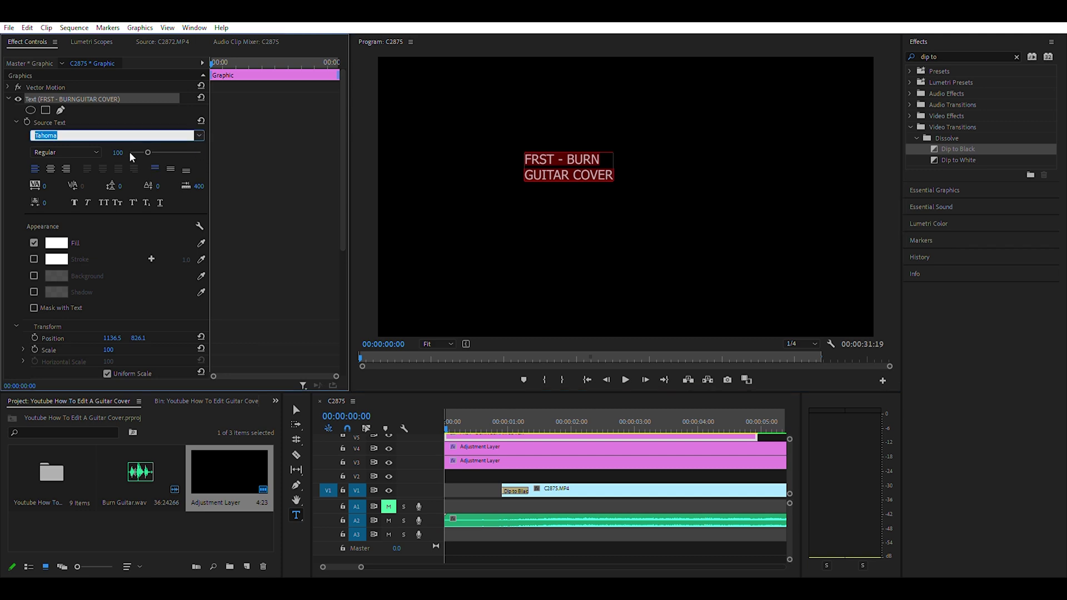
type("A")
key("Return")
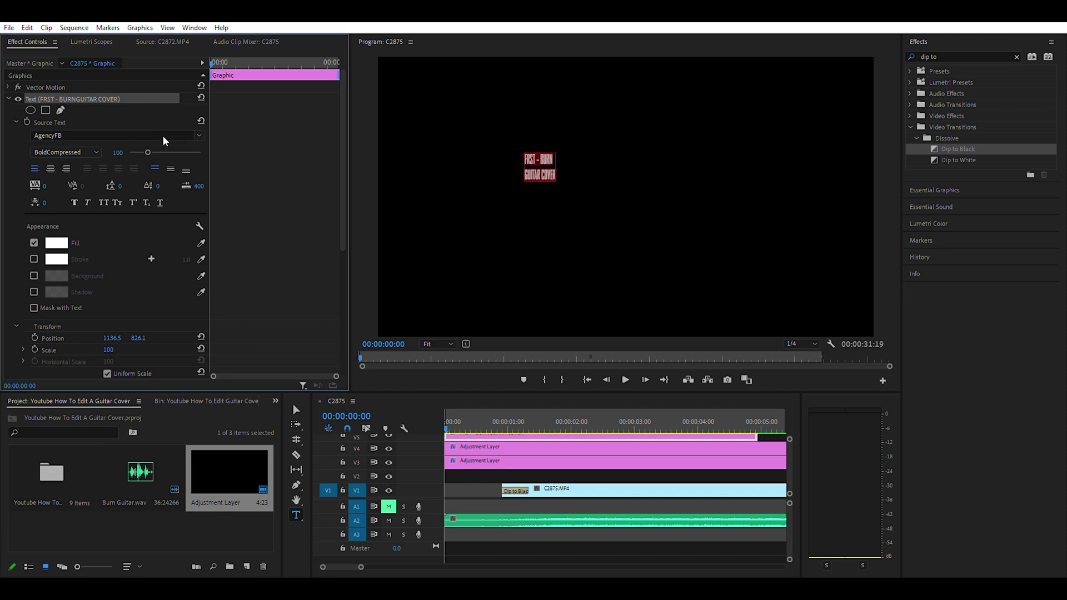
left_click(174, 149)
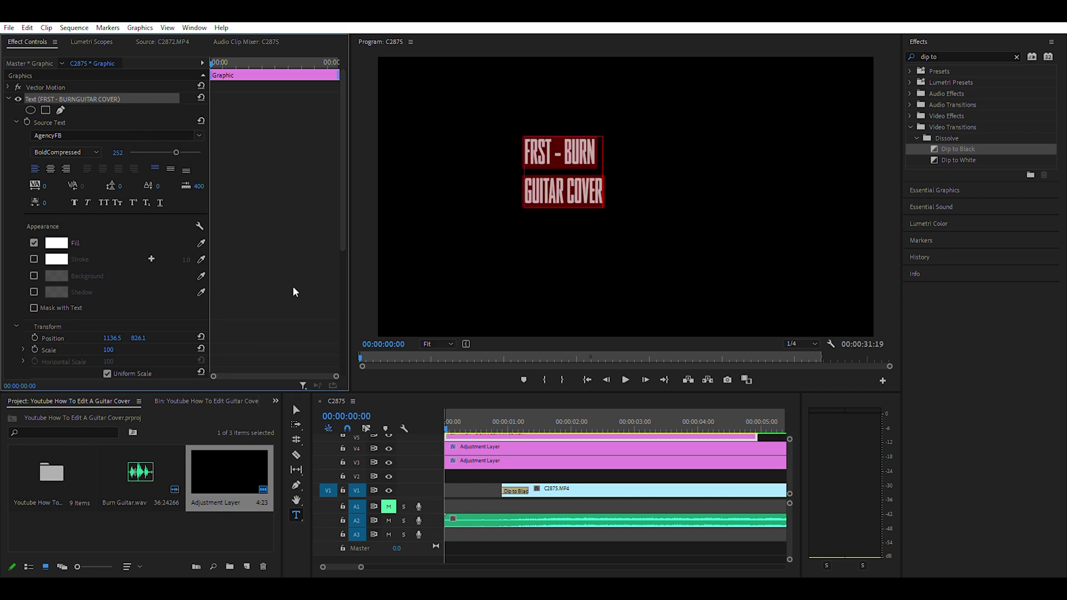
key("Escape")
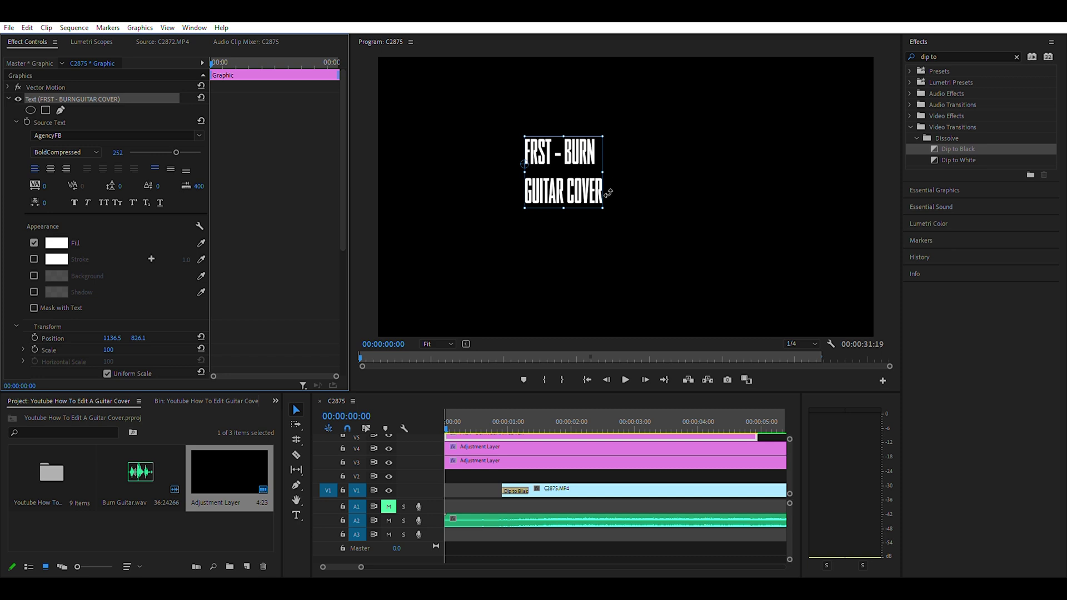
Step: Enlarge the title text to a scale of 223 and move it to position 1343.7, 916.1
left_click_drag(605, 198, 725, 238)
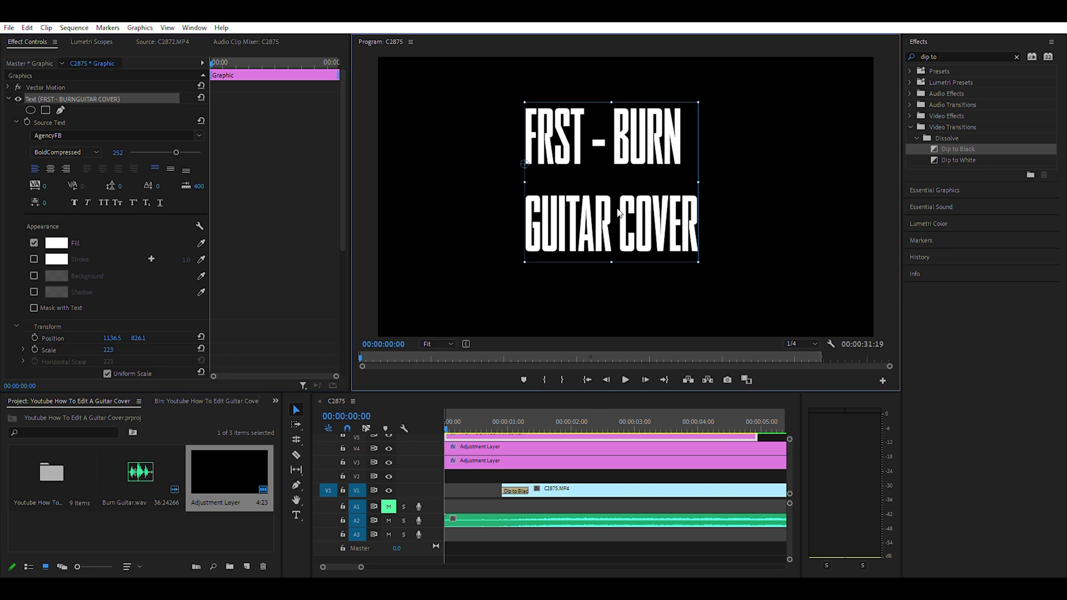
left_click_drag(647, 224, 661, 231)
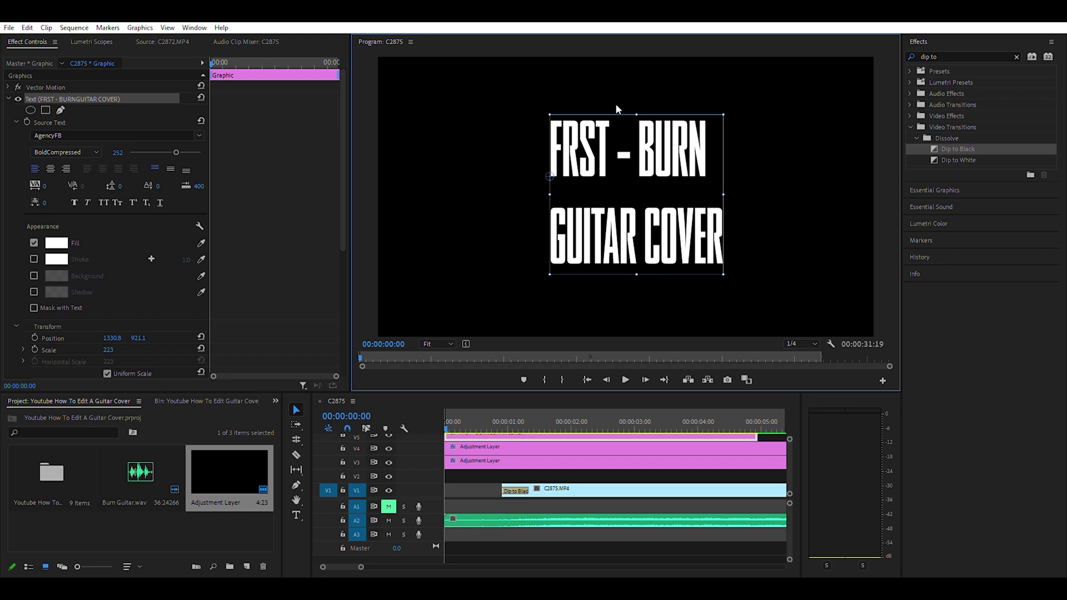
left_click_drag(670, 191, 673, 190)
Step: Give the whole title a blue fill and a pink stroke with a width of 7.0
double_click(673, 190)
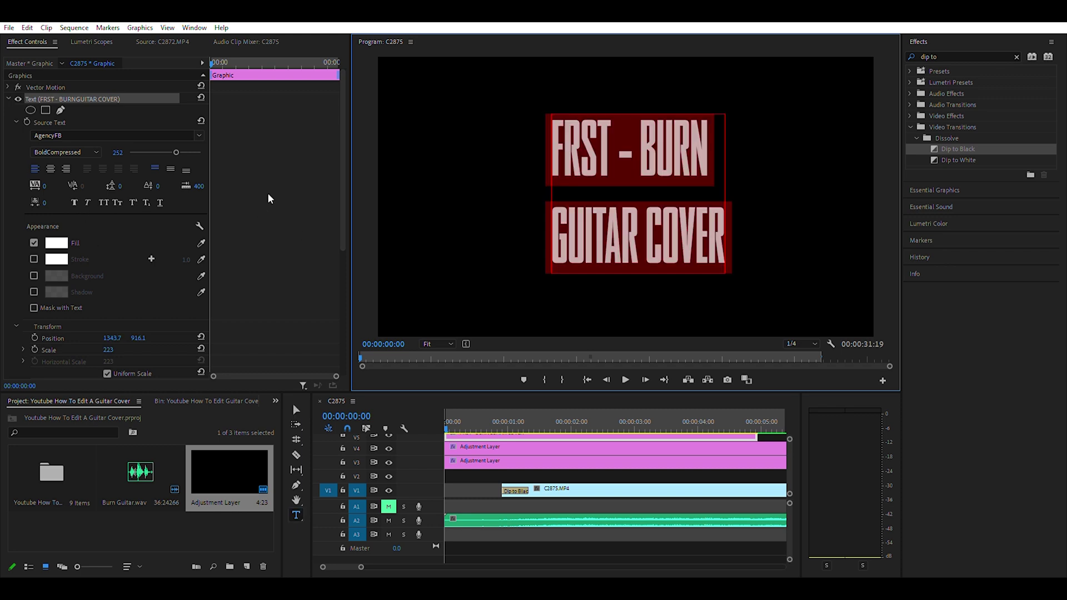
left_click(34, 259)
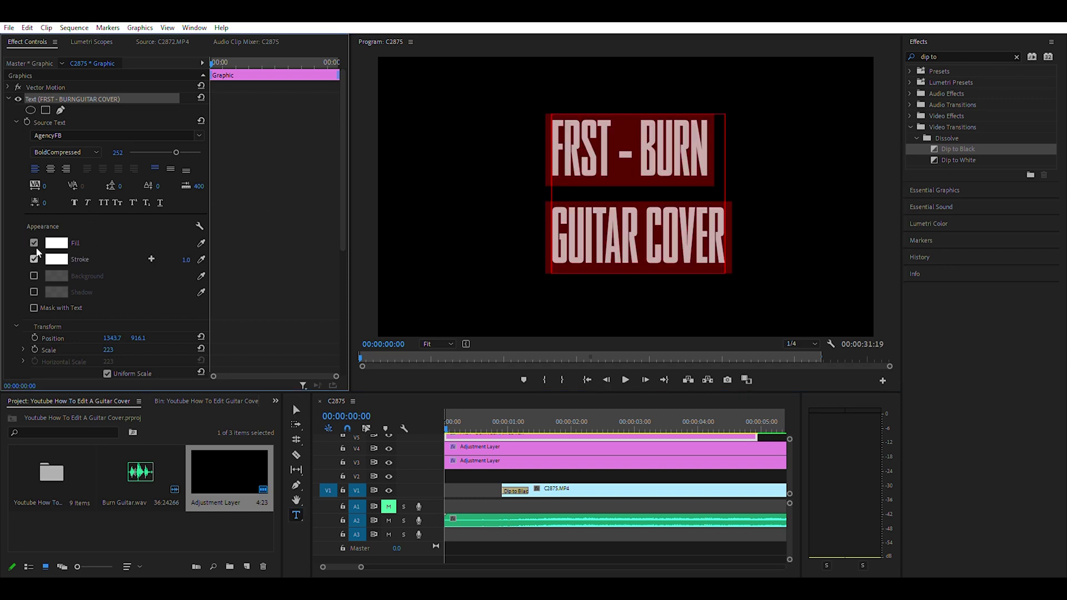
left_click(58, 239)
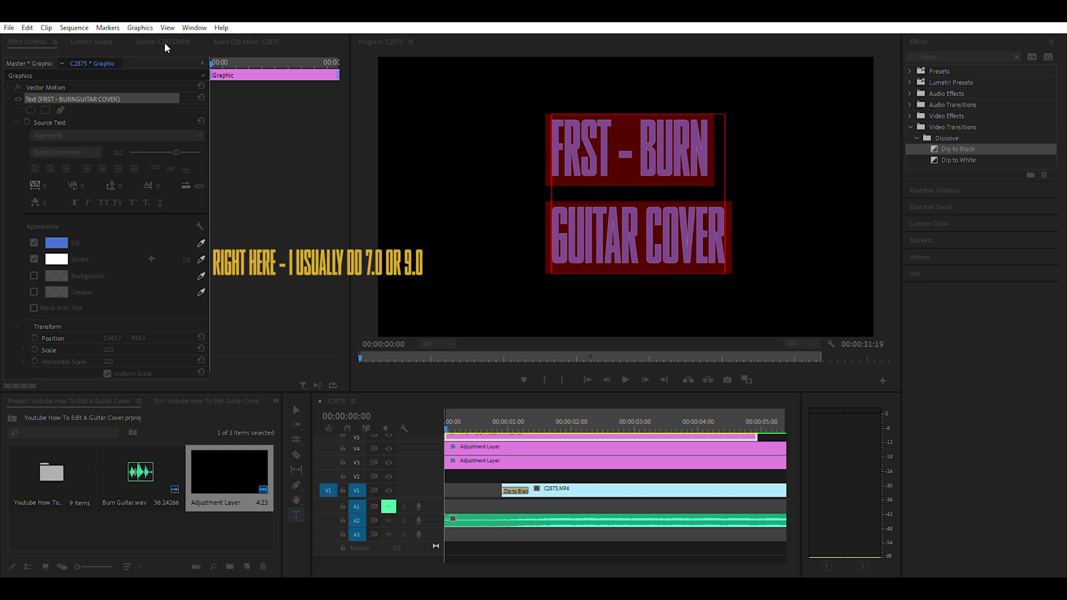
left_click(183, 259)
type("7")
key("Return")
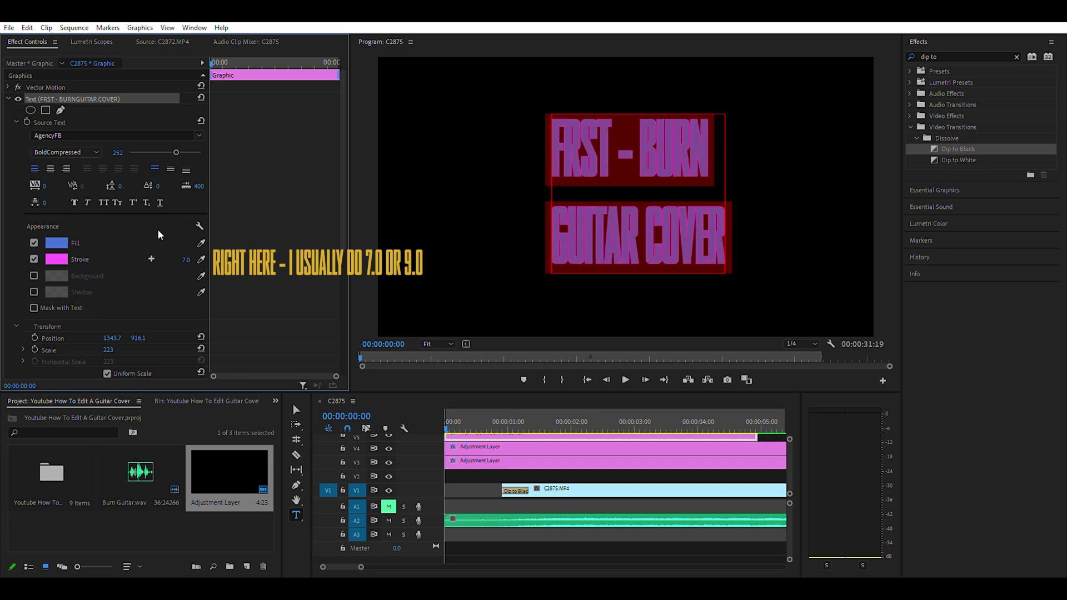
Step: Reselect the FRST - BURN title text and open its fill colour for editing
left_click(748, 297)
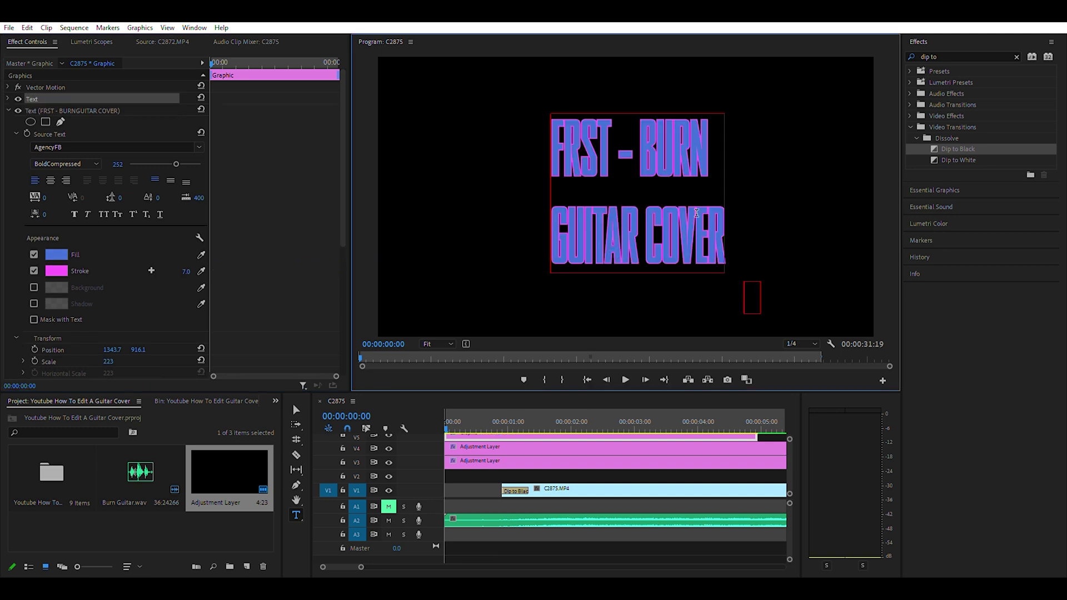
left_click(633, 196)
left_click(72, 99)
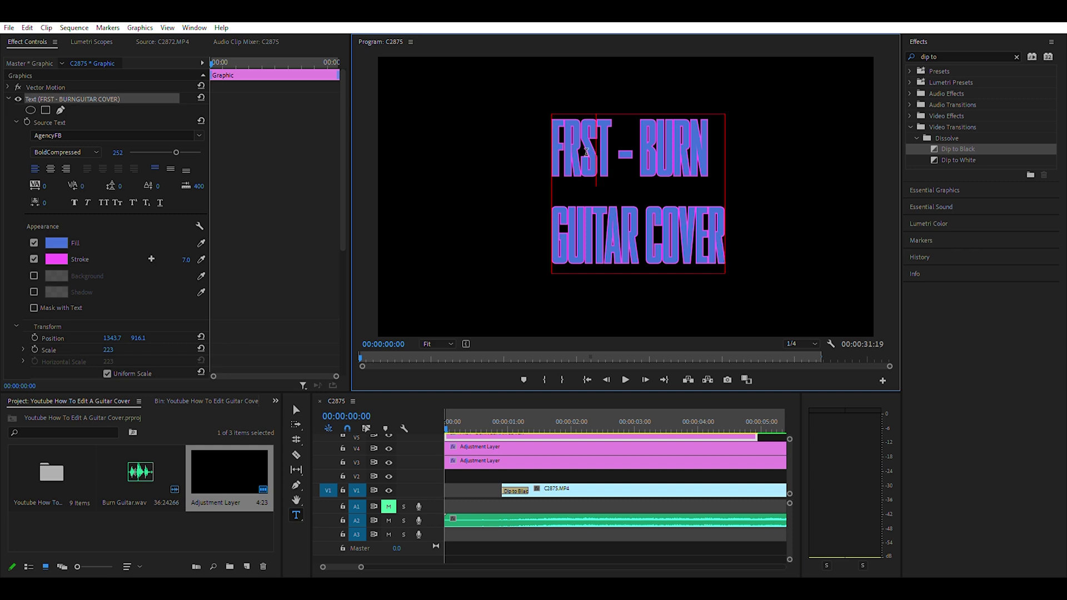
left_click(57, 243)
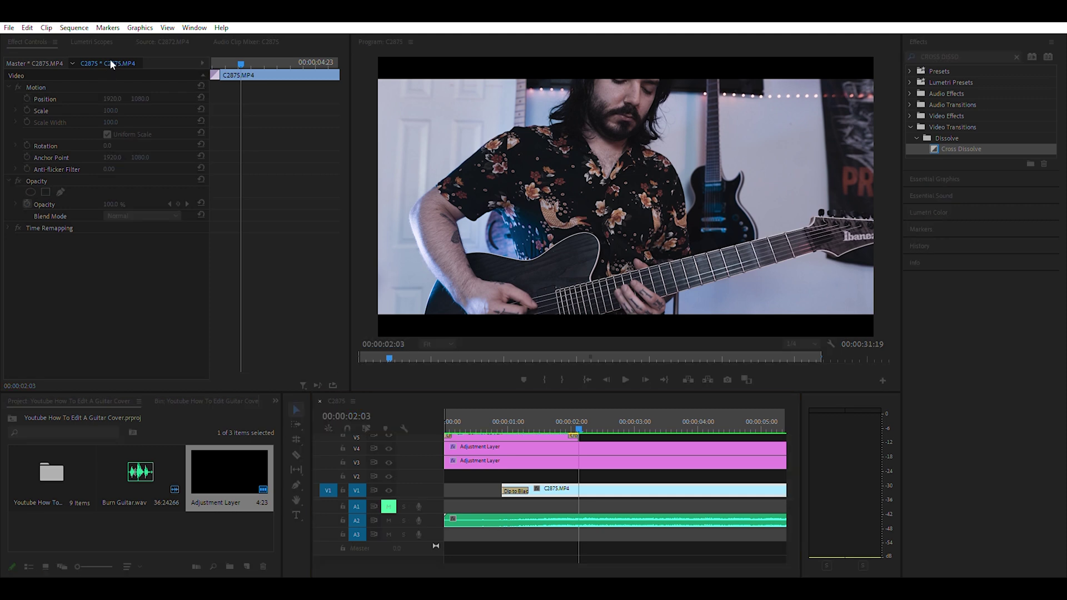
Step: Start Scale keyframing on the first C2873.MP4 clip on V2 at its start, 00:00:05:22
key("space")
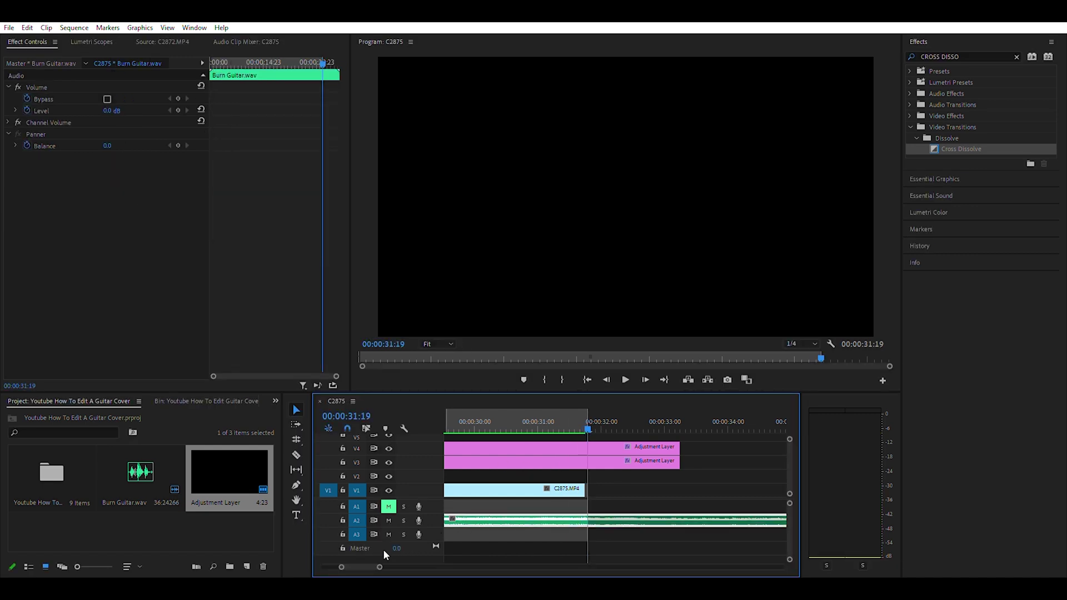
scroll(459, 555, "down", 5)
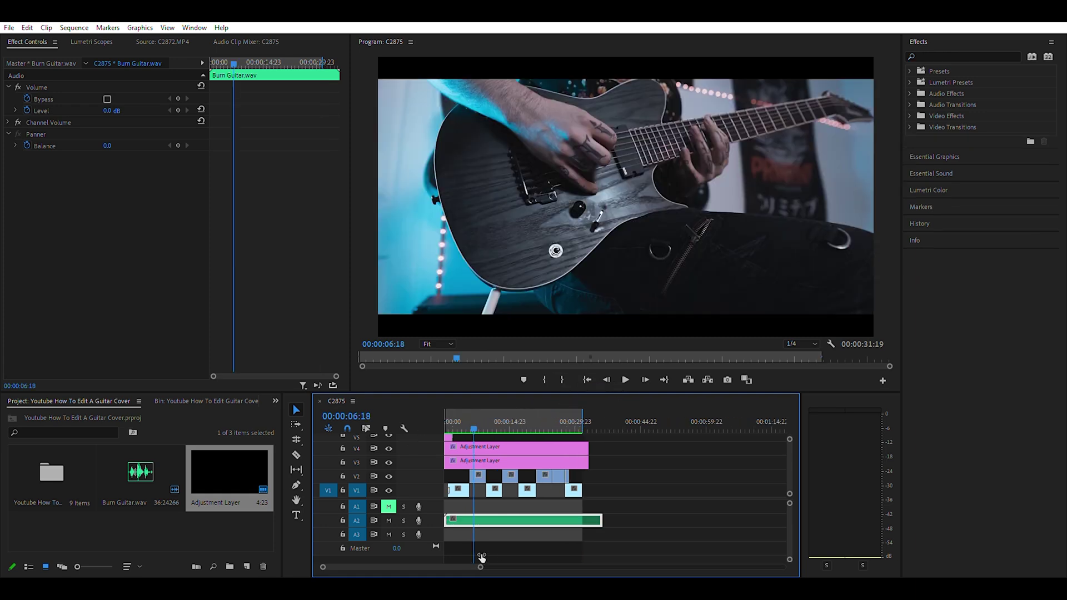
left_click_drag(476, 566, 373, 567)
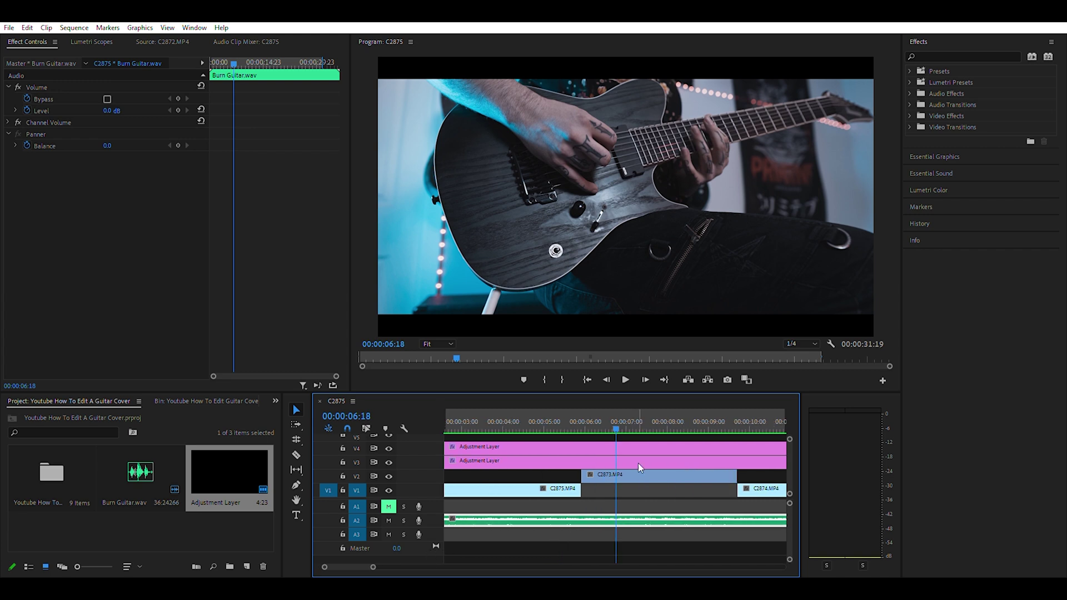
left_click(626, 475)
key("Up")
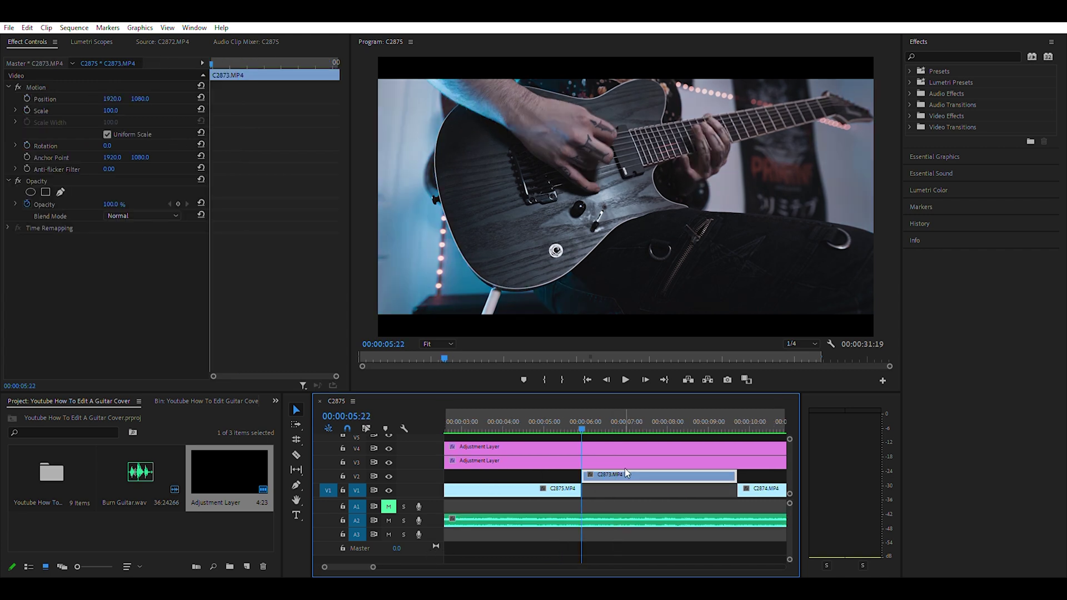
left_click(26, 110)
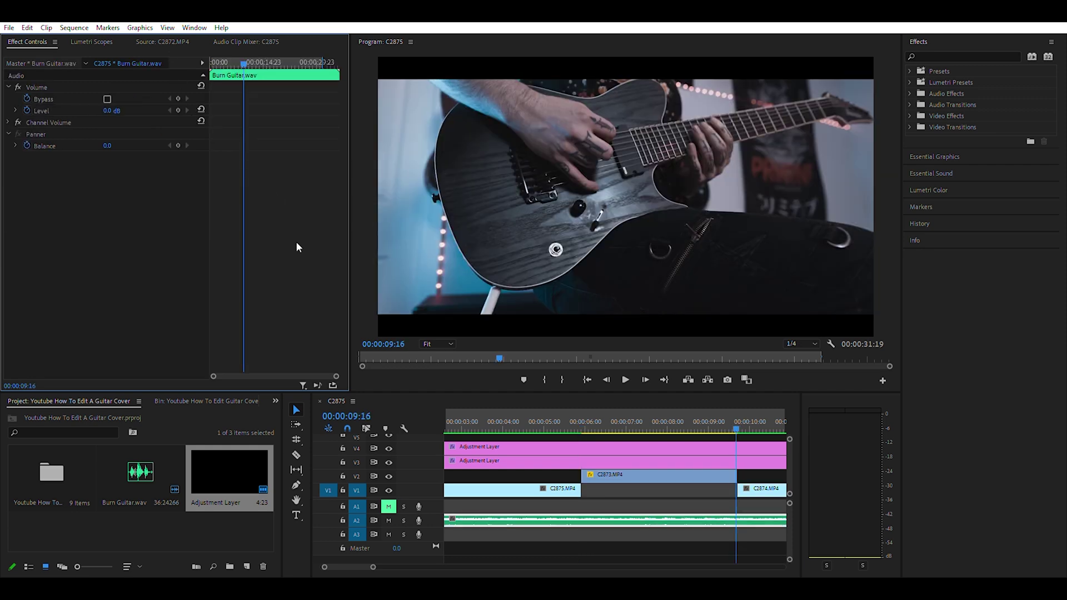
Step: Add a Scale keyframe of 115 at the end of the first C2873.MP4 clip, at 00:00:09:16
left_click(701, 474)
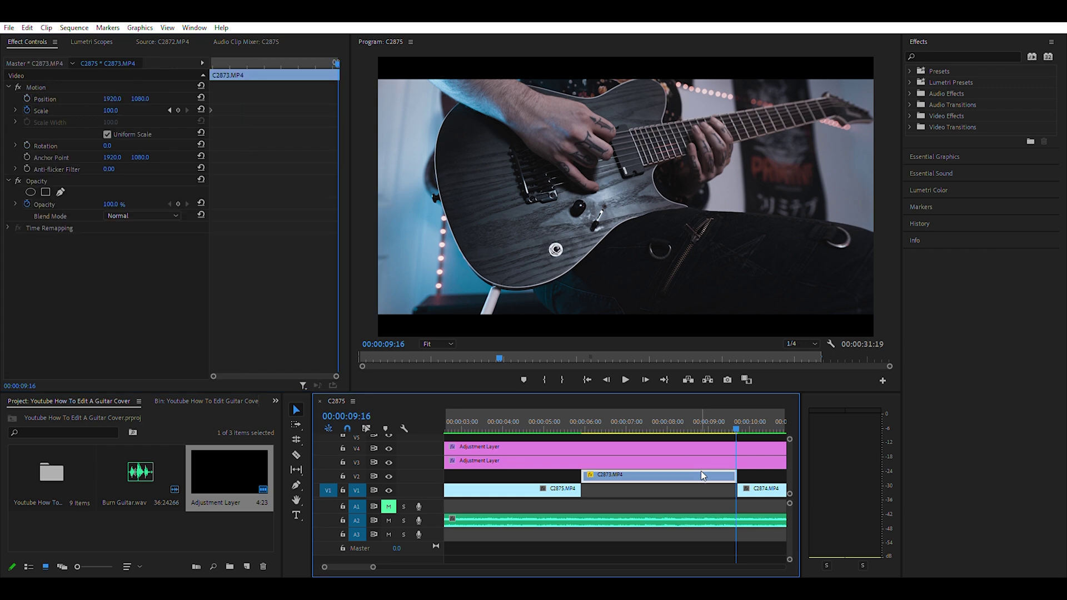
left_click(178, 110)
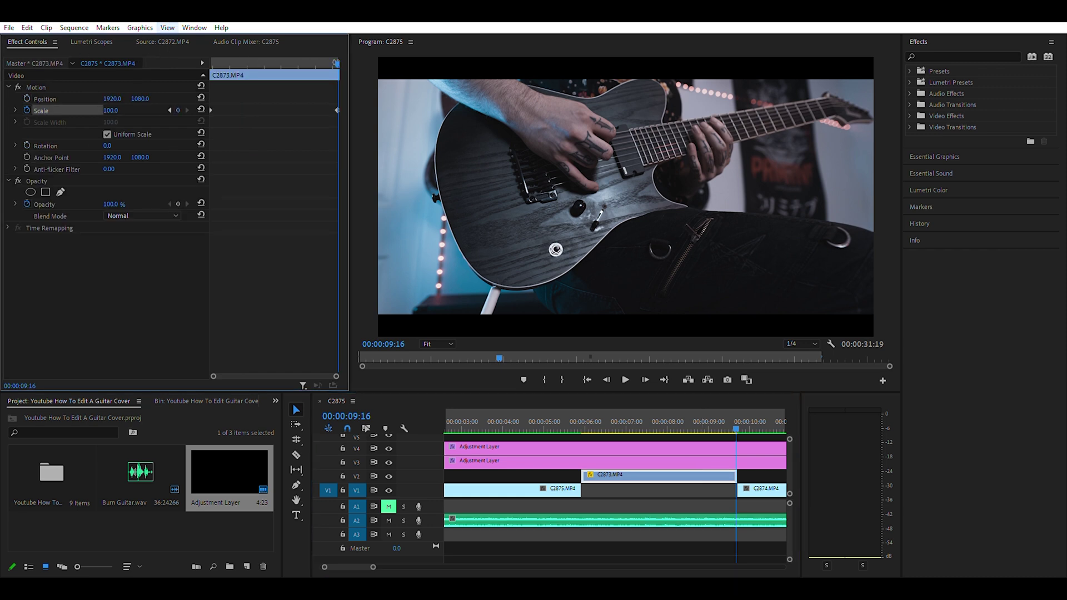
left_click(114, 110)
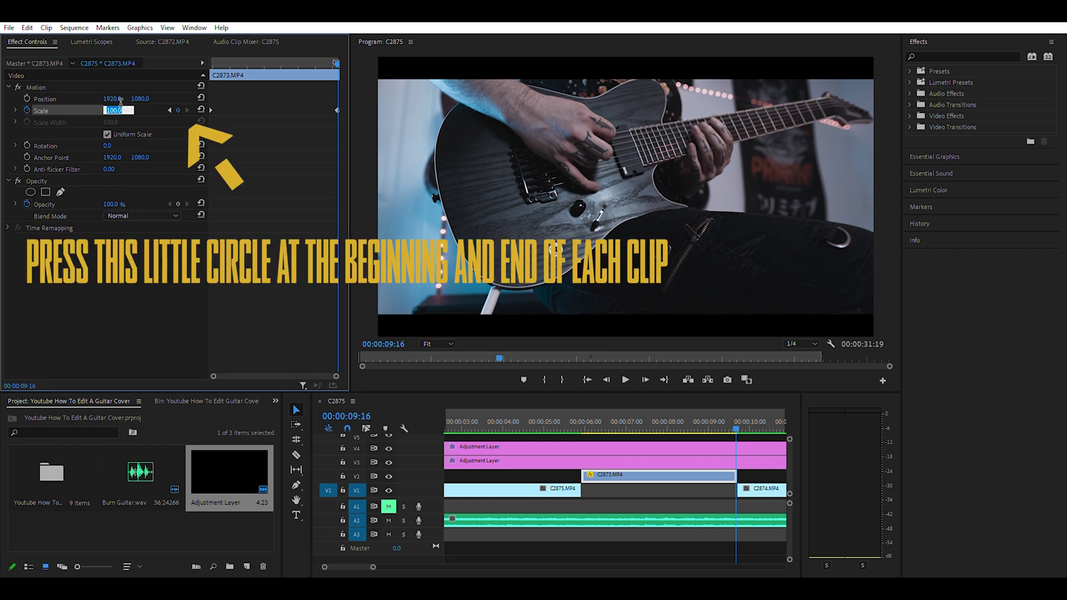
type("115")
key("Return")
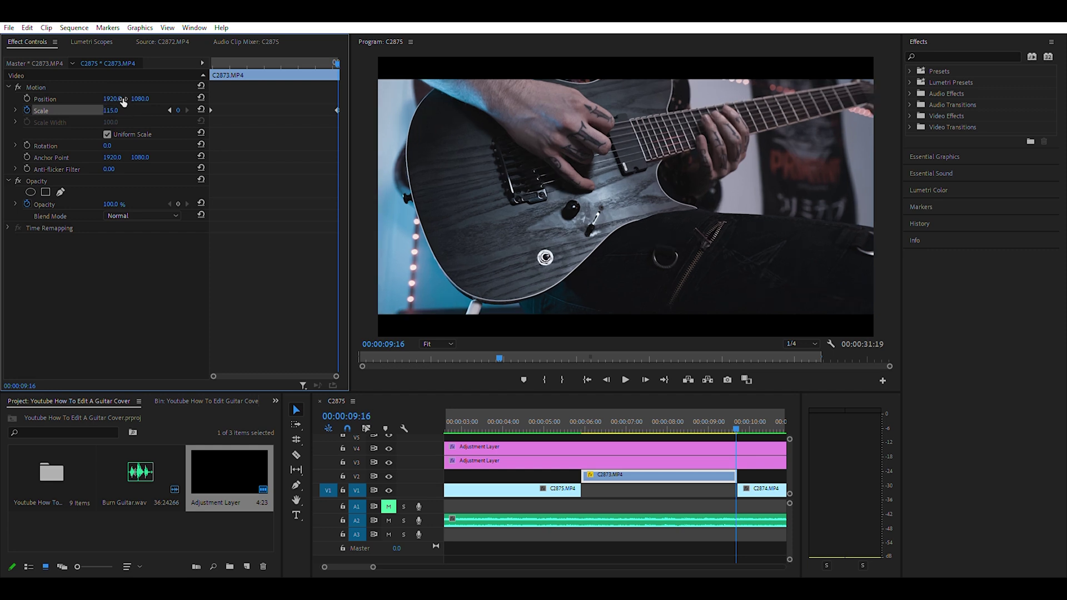
Step: Play back the first C2873.MP4 clip and the C2875.MP4 clip before it to review the zoom-in
key("Right")
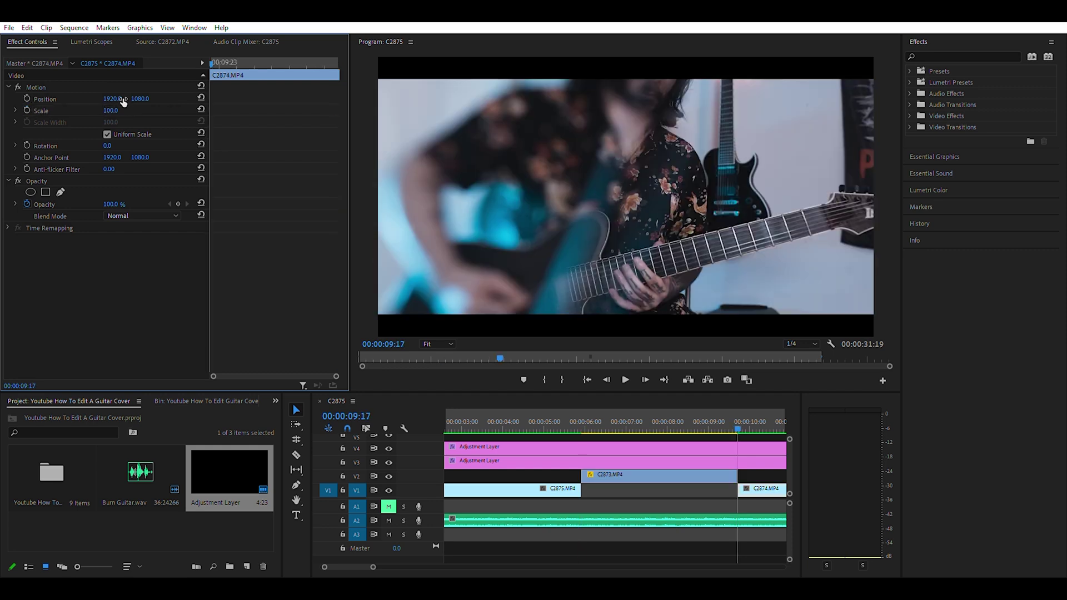
key("Left")
key("Left")
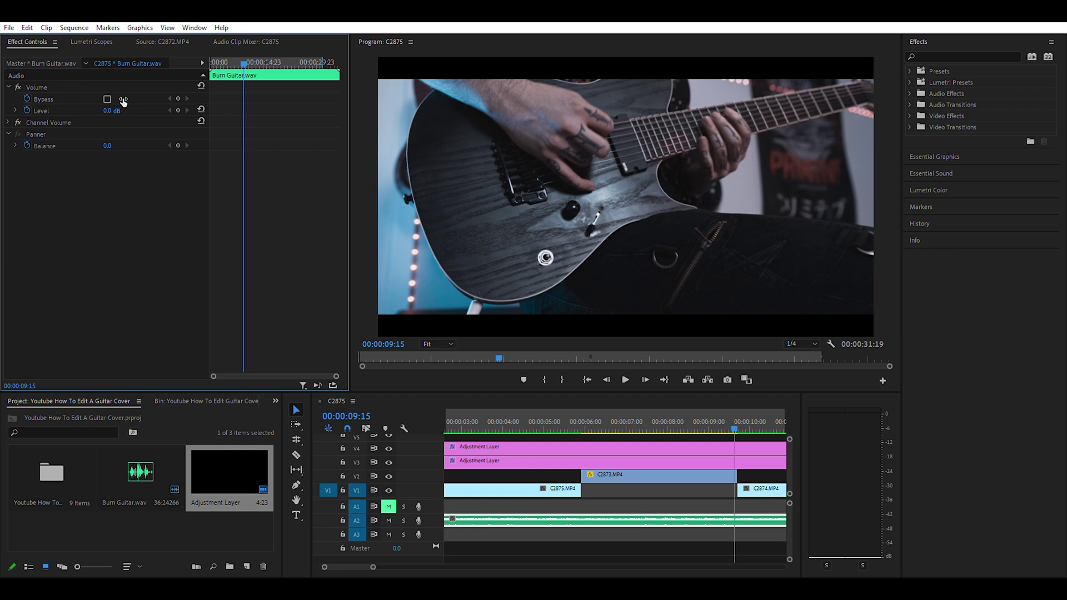
left_click(586, 412)
key("space")
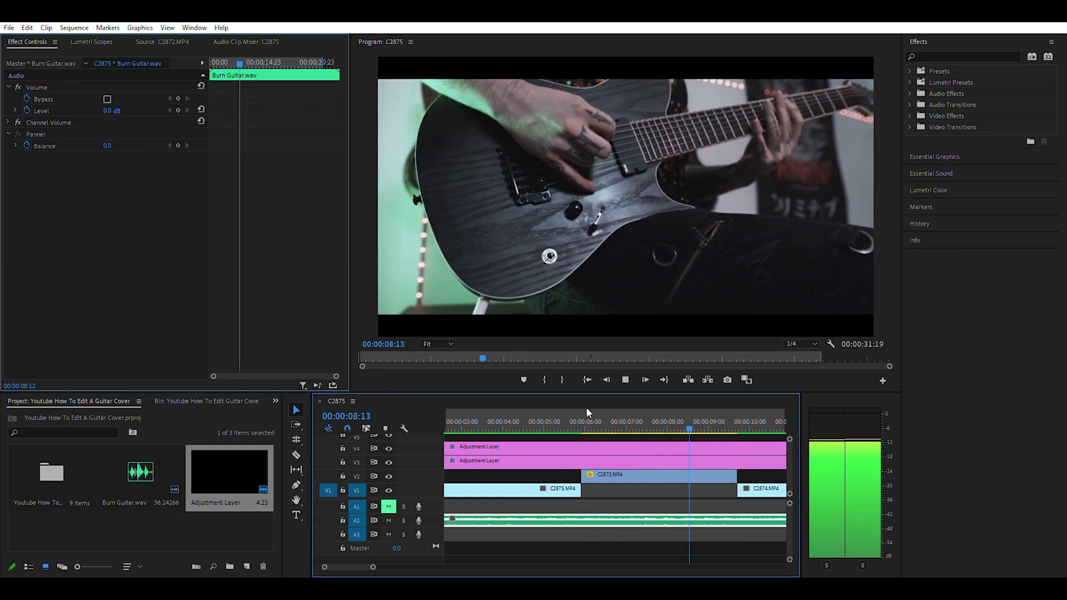
key("space")
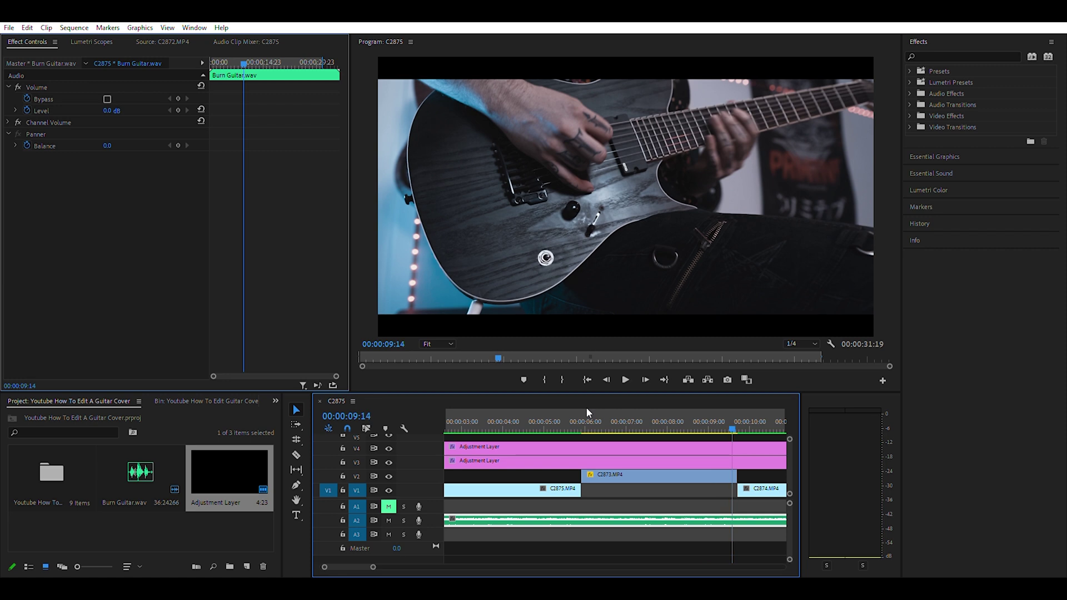
key("Return")
left_click_drag(376, 564, 408, 564)
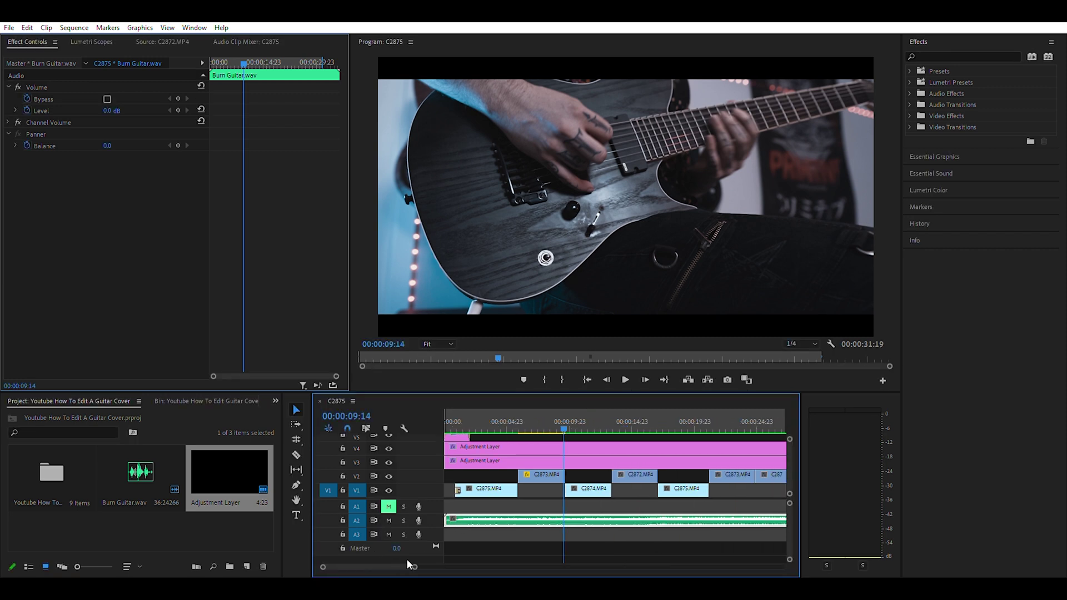
left_click(489, 402)
key("space")
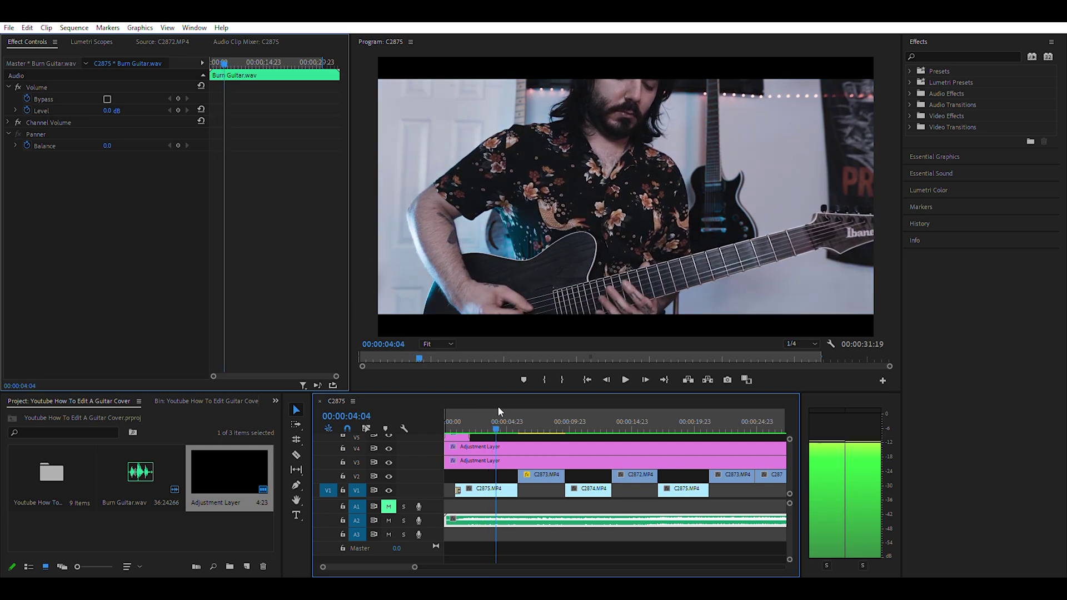
Step: Add Scale keyframes to the C2874.MP4 clip on V1 at its start, 00:00:09:17, and its end, 00:00:13:09
left_click_drag(550, 403, 594, 409)
key("Up")
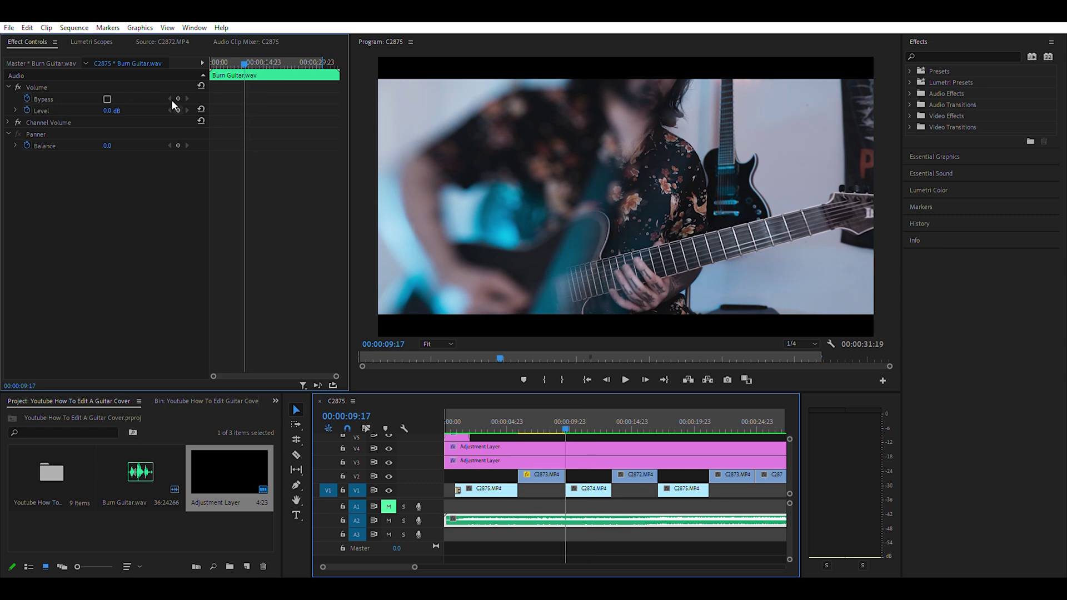
left_click(601, 489)
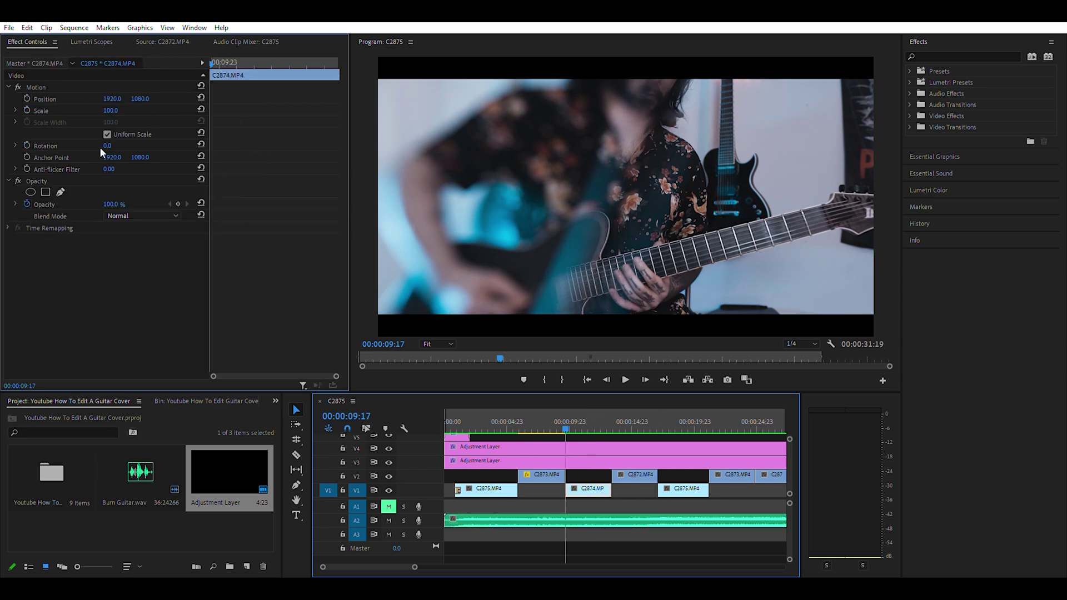
left_click(27, 110)
key("Down")
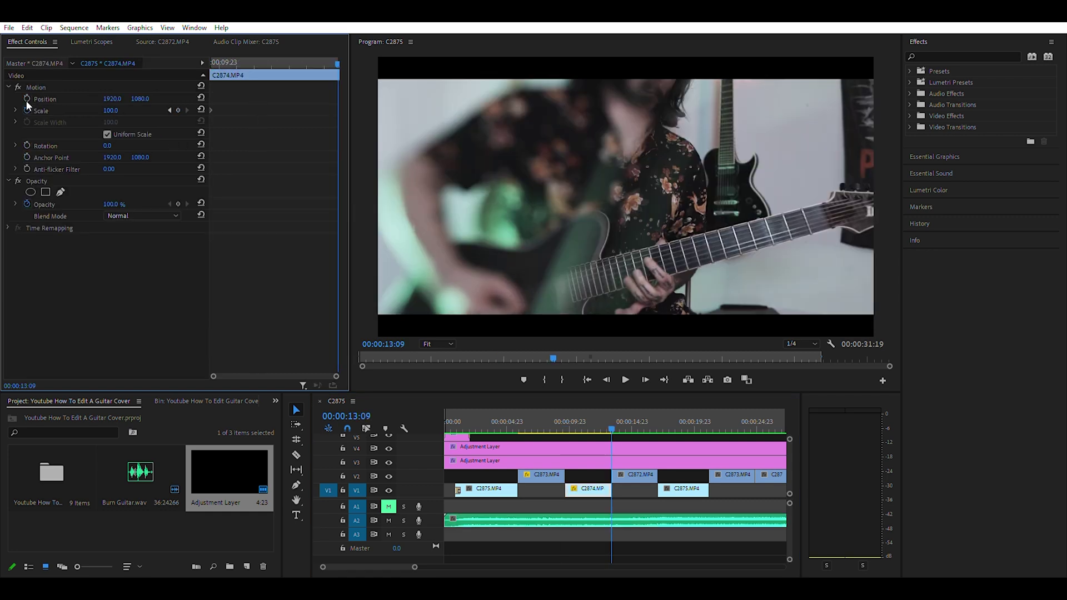
left_click(177, 110)
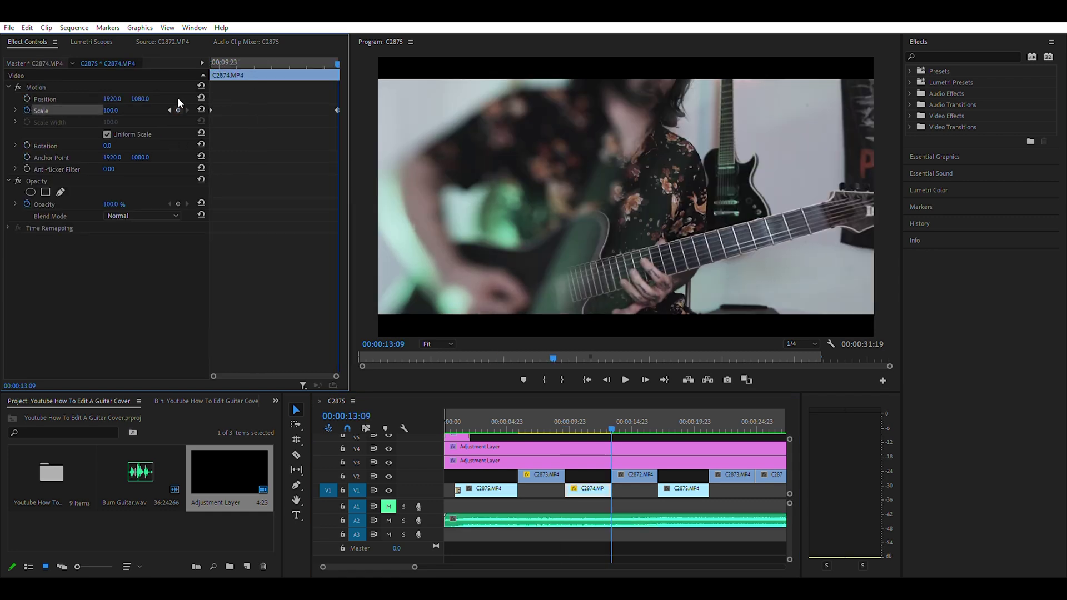
Step: Set the C2874.MP4 clip's starting Scale keyframe to 120 and play back the zoom-out
key("Up")
left_click(121, 105)
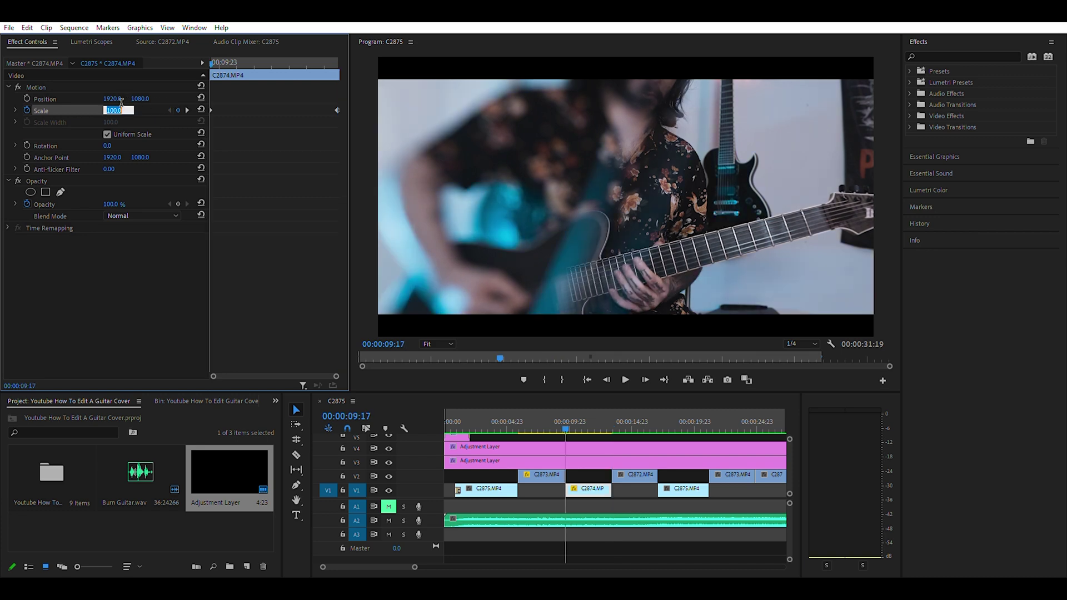
type("120")
key("Return")
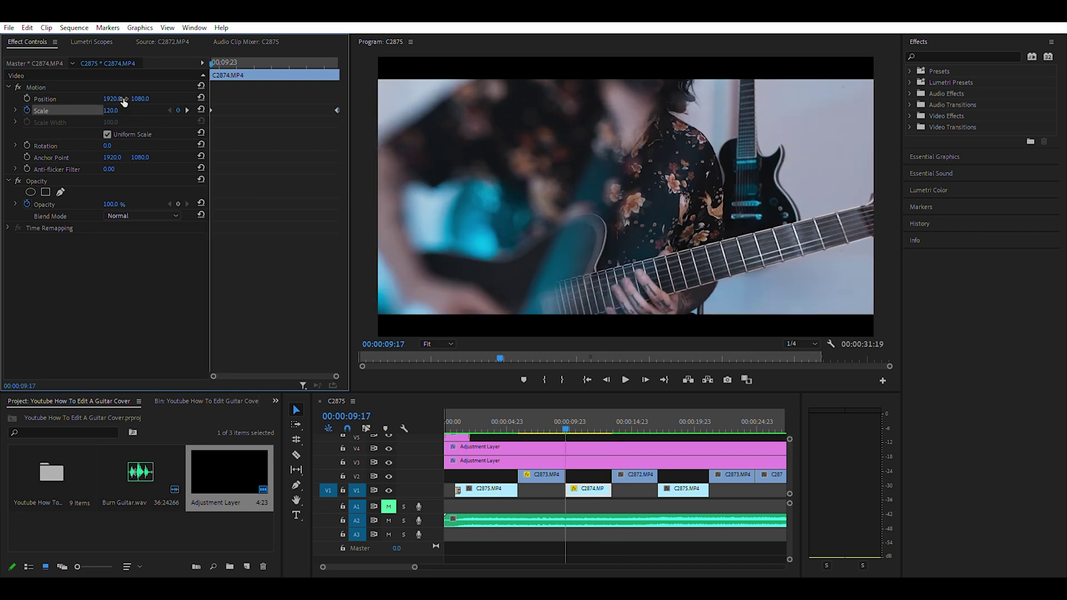
key("space")
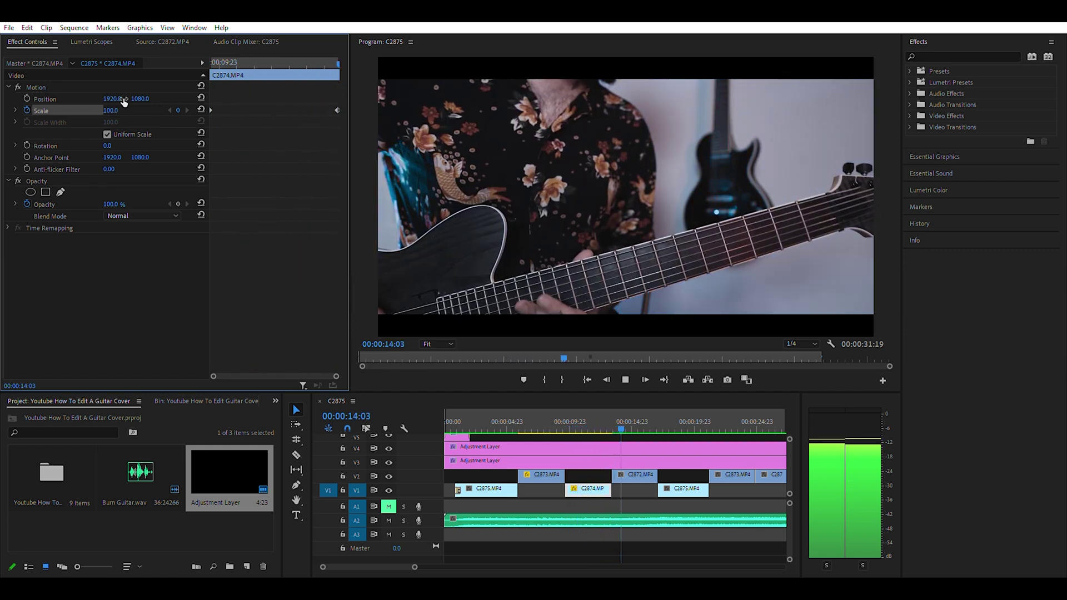
key("space")
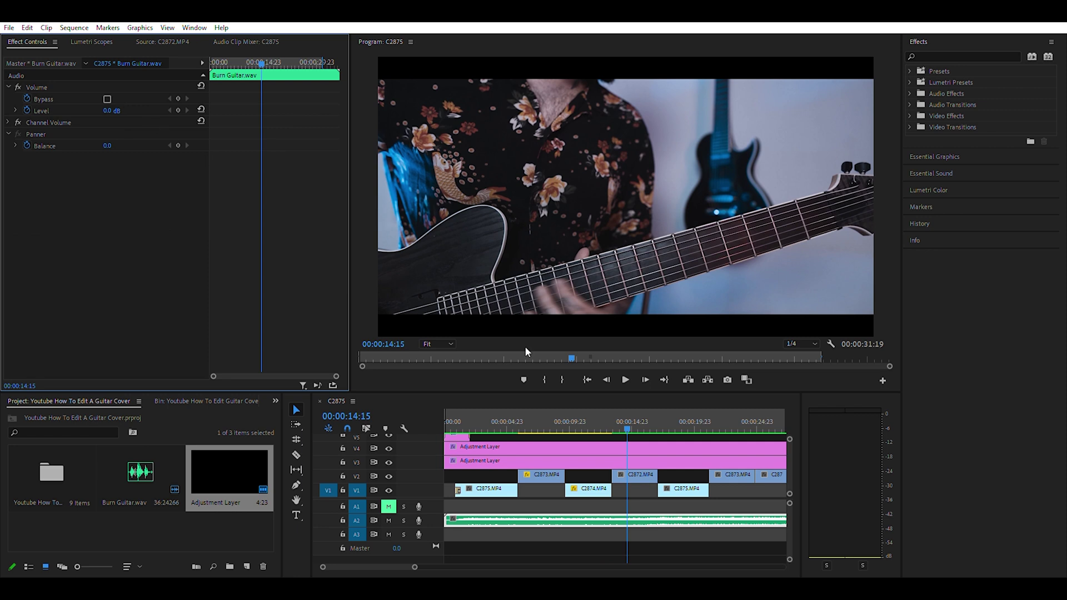
Step: Set the vertical position of the C2872.MP4 clip on V2 to 940 and move the playhead to 00:00:17:13
left_click(644, 474)
left_click(150, 89)
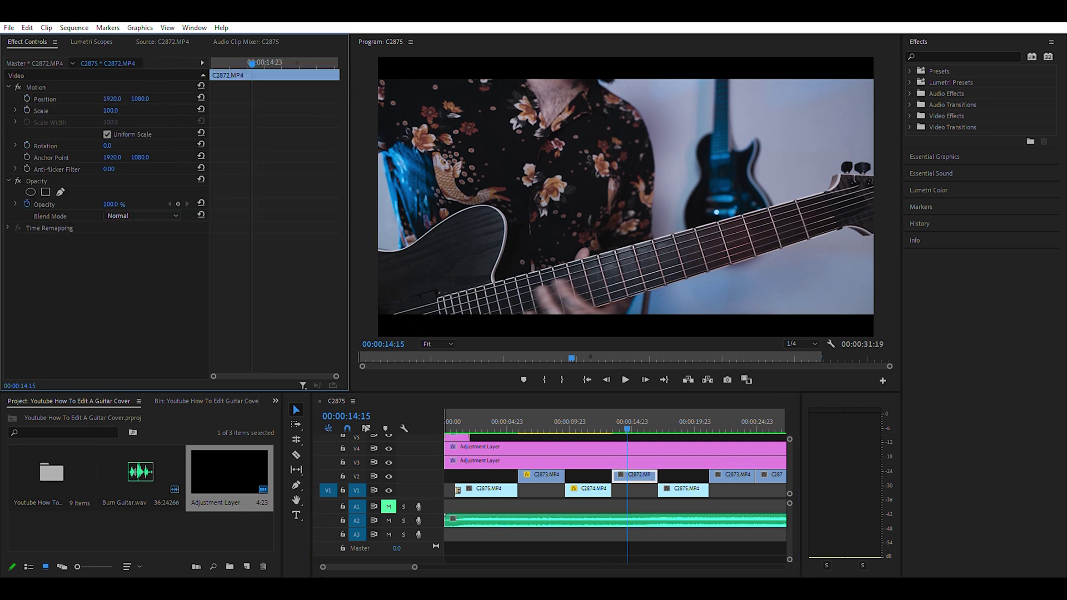
left_click_drag(139, 98, 74, 98)
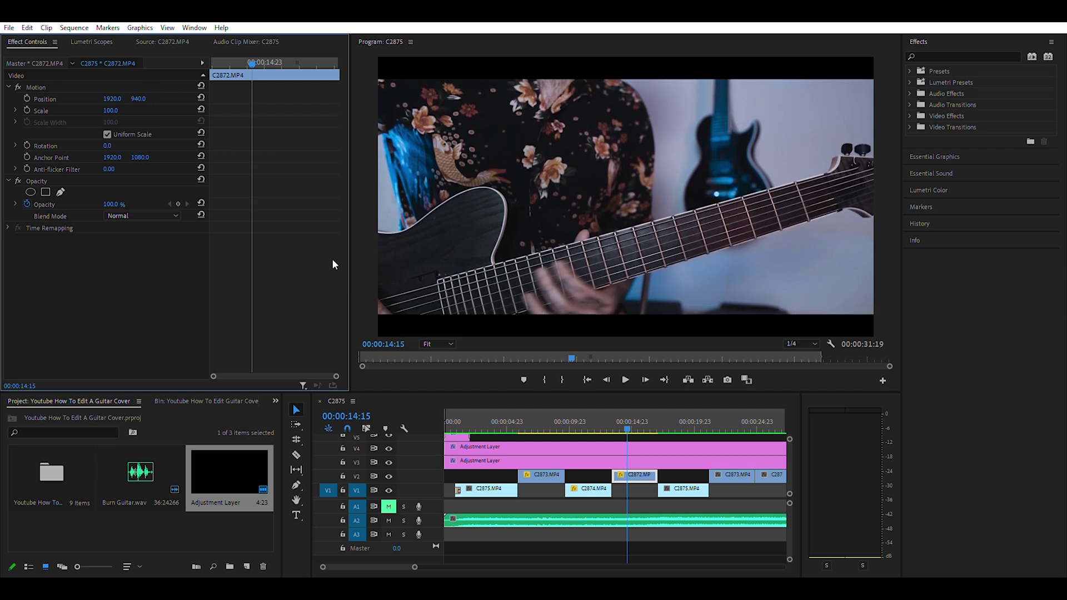
left_click(661, 421)
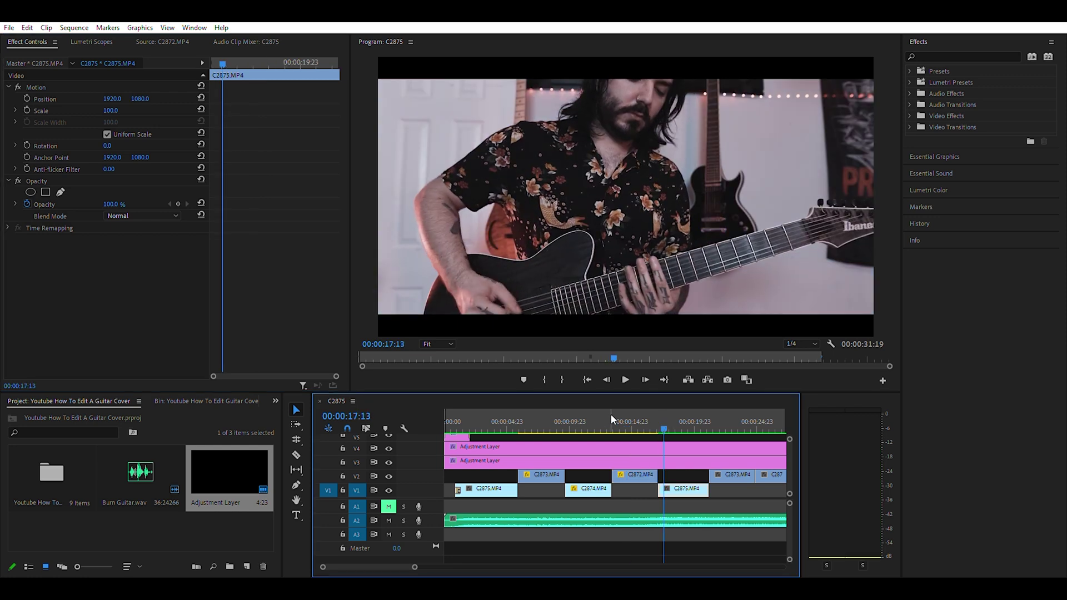
Step: Add Scale keyframes to the second C2873.MP4 clip on V2 at its start, 00:00:21:05, and near its end, 00:00:24:19
key("space")
mouse_move(692, 426)
left_mouse_down()
mouse_move(768, 426)
mouse_move(712, 427)
left_mouse_up()
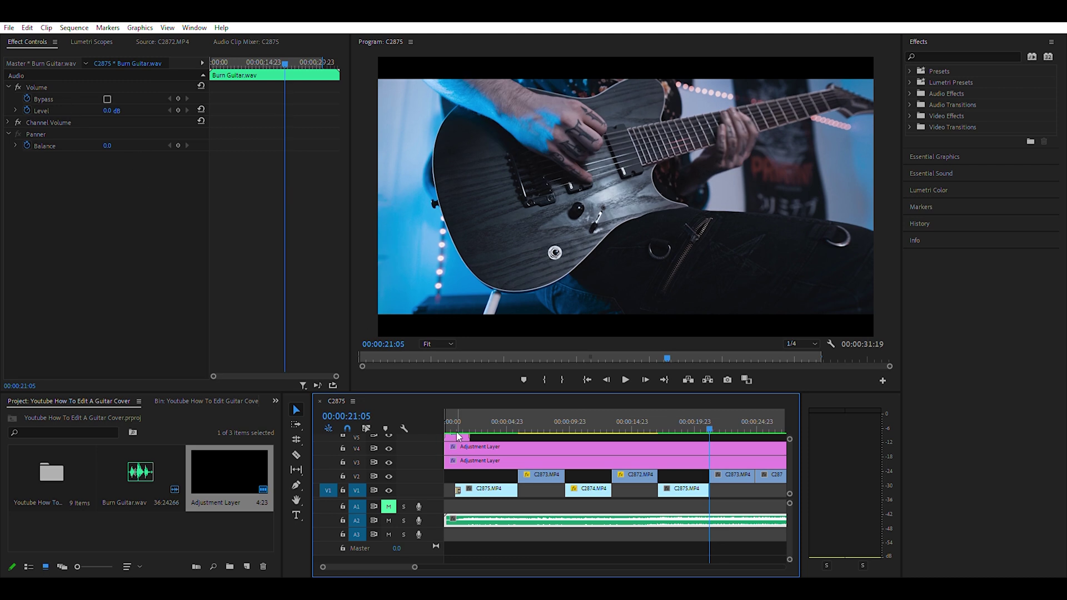
left_click(745, 474)
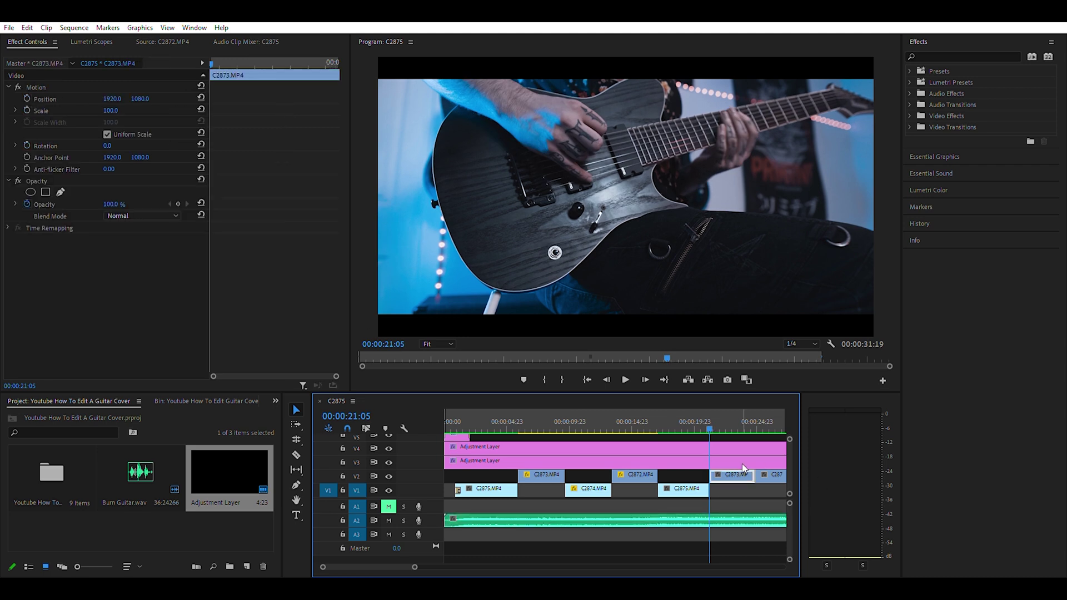
left_click(28, 97)
key("ctrl+v")
key("Down")
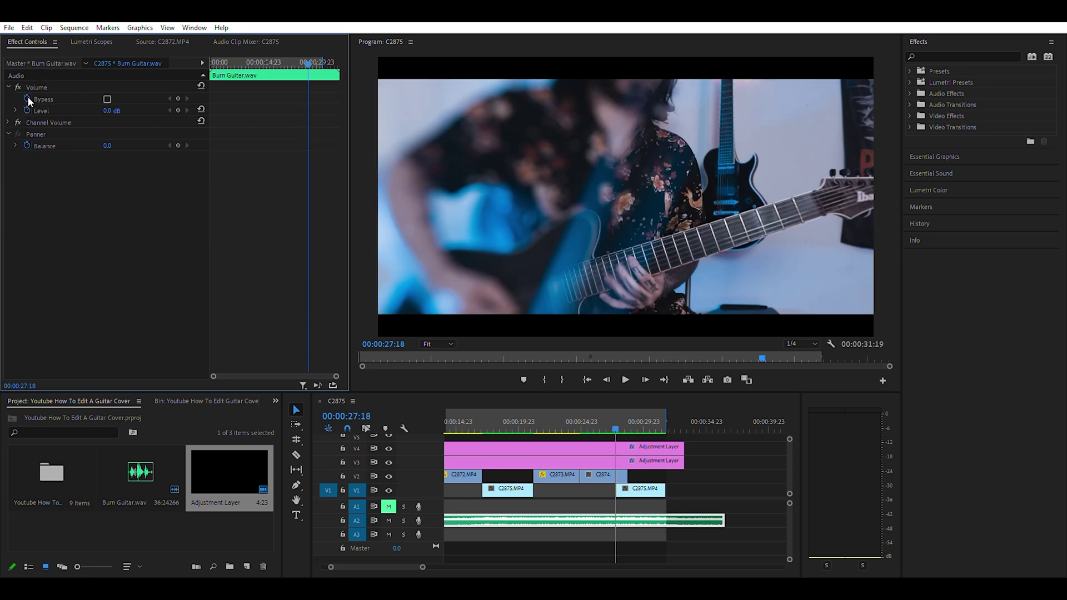
left_click(578, 416)
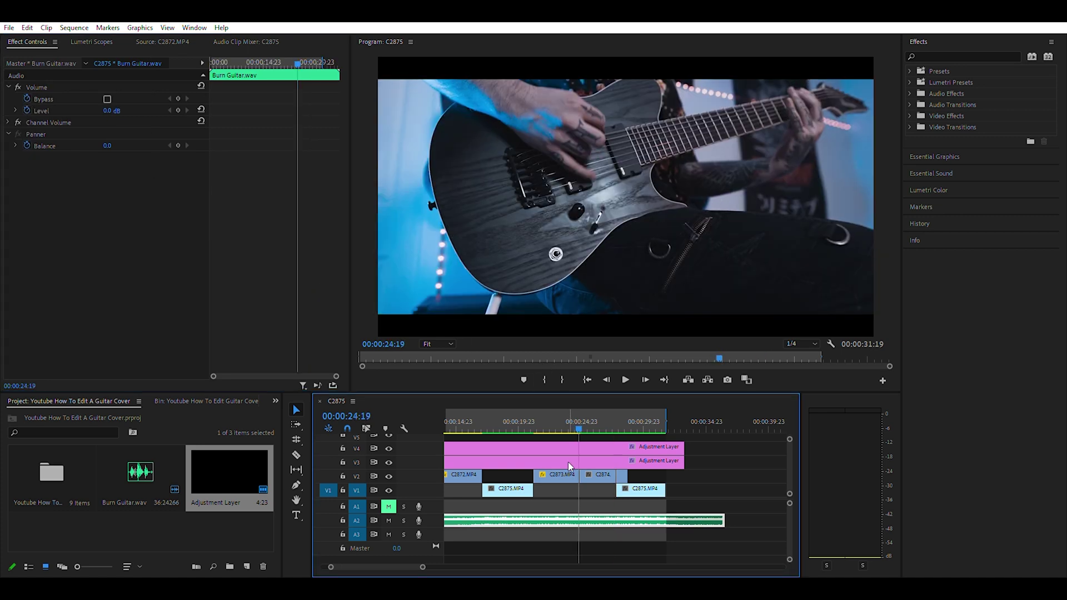
left_click(562, 475)
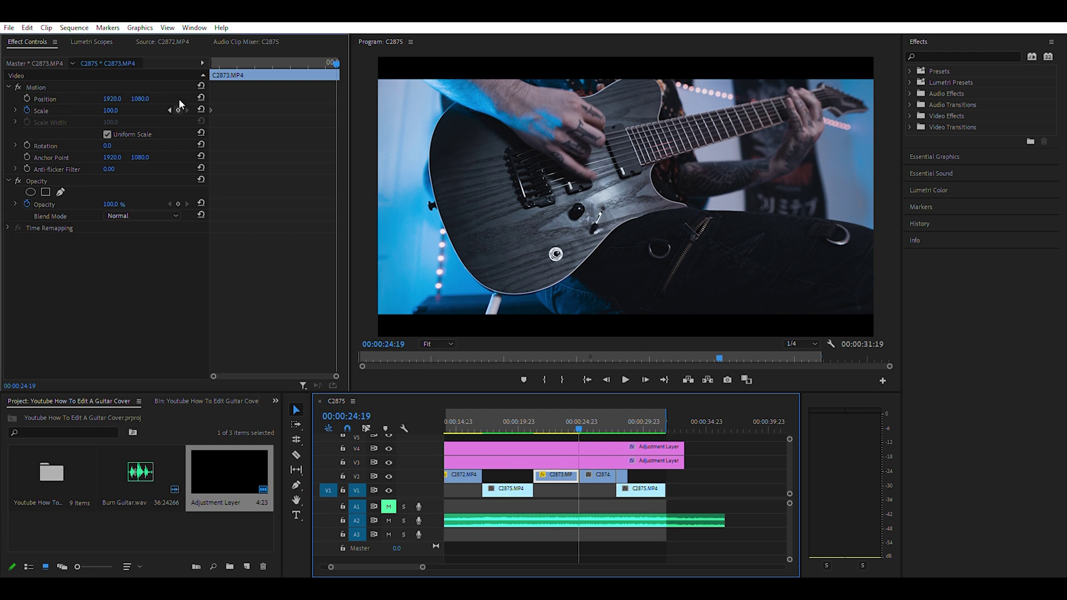
left_click(173, 109)
Step: Set the second C2873.MP4 clip's ending Scale keyframe to 120 and shift it to 00:00:24:20
left_click(117, 110)
type("1")
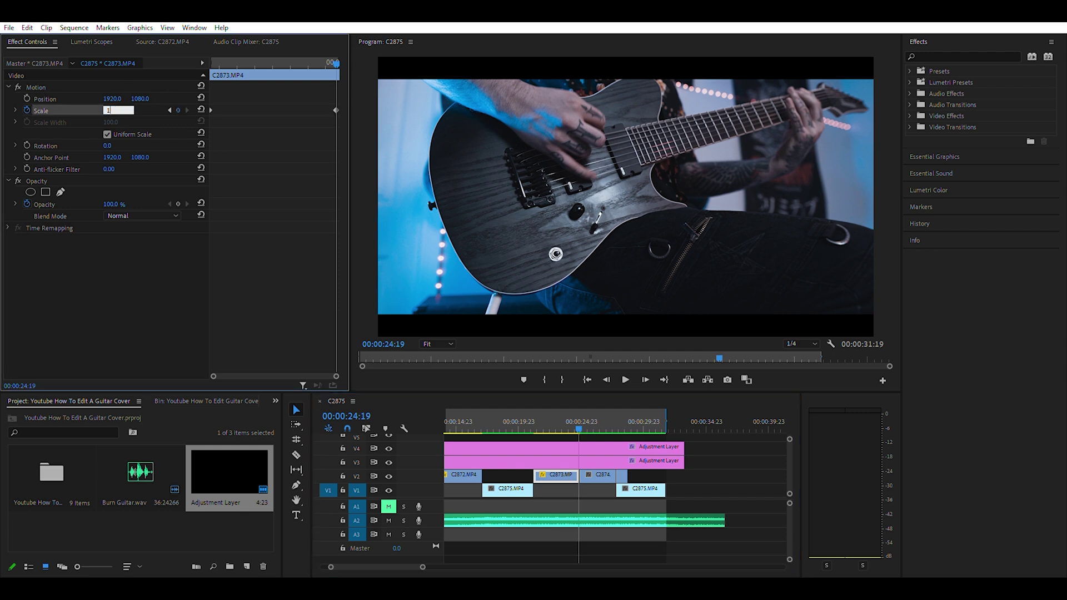
type("20")
key("Return")
key("Right")
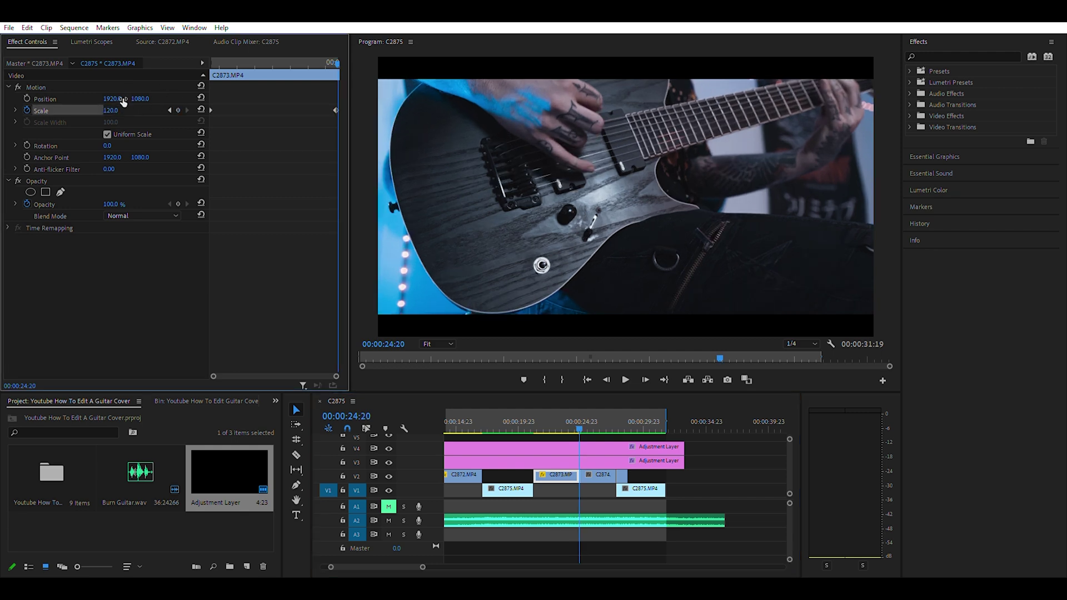
left_click(336, 110)
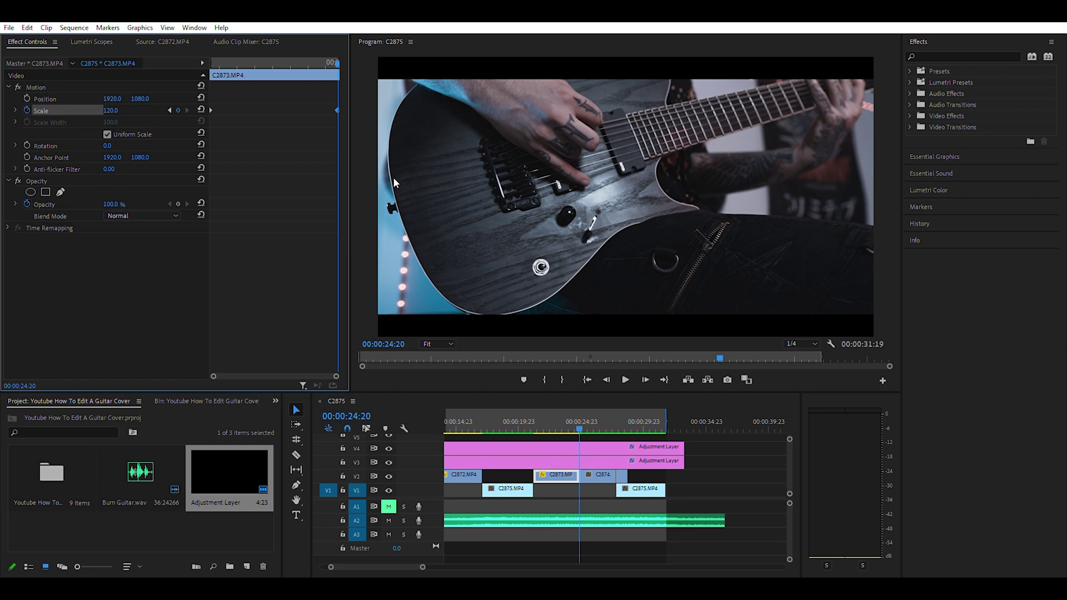
Step: Add a Scale keyframe of 120 at the start of the C2874.MP4 clip on V2, at 00:00:24:21
key("Right")
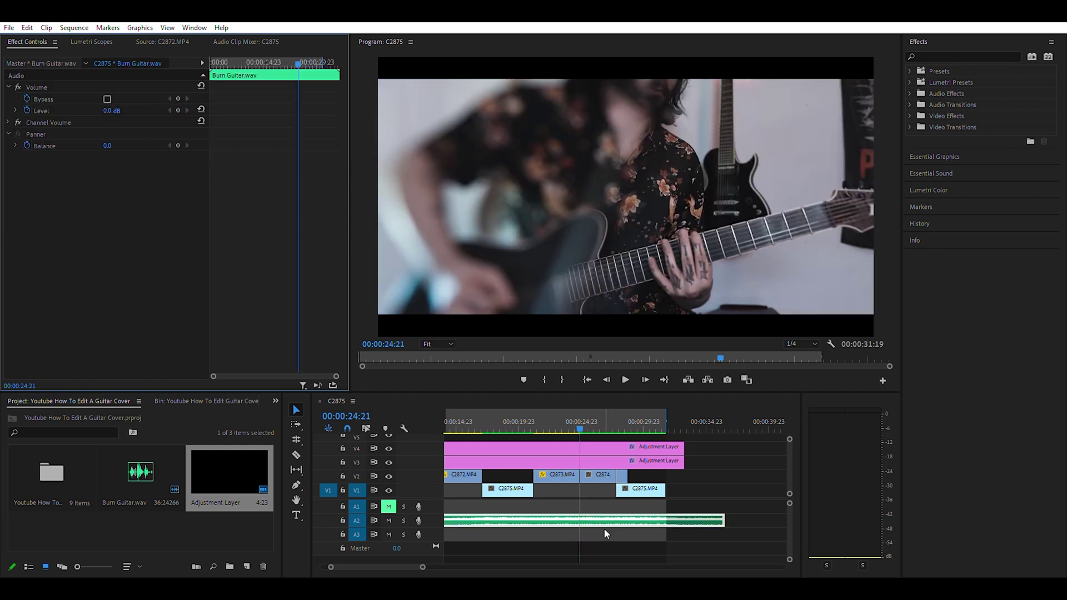
left_click(593, 474)
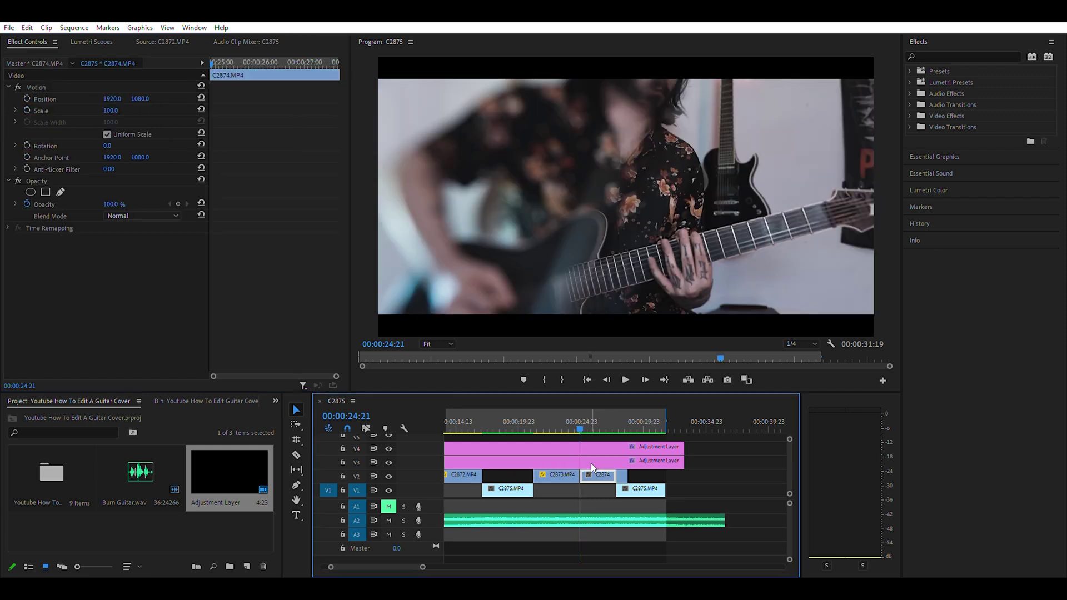
left_click(28, 96)
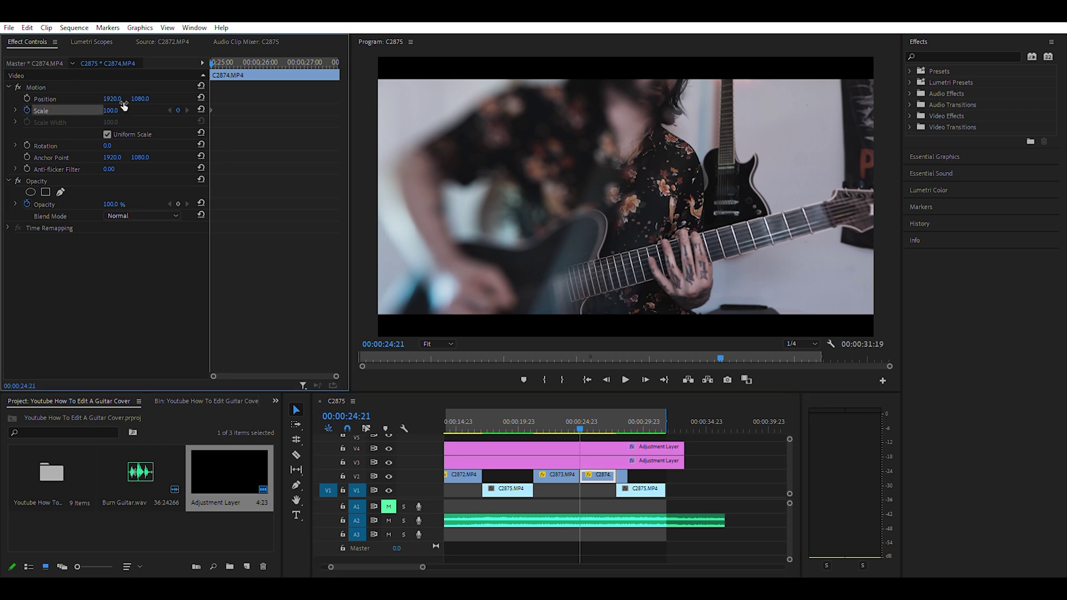
left_click(112, 110)
type("120")
key("Return")
Step: Add a Scale keyframe of 100 at the end of the C2874.MP4 clip on V2, at 00:00:27:18
key("Down")
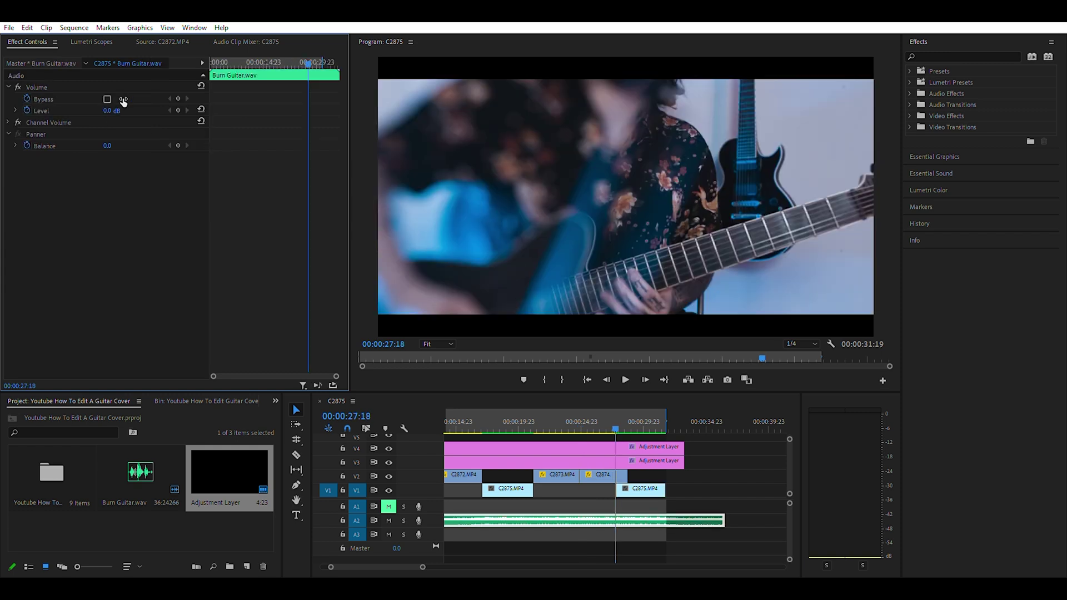
left_click(598, 474)
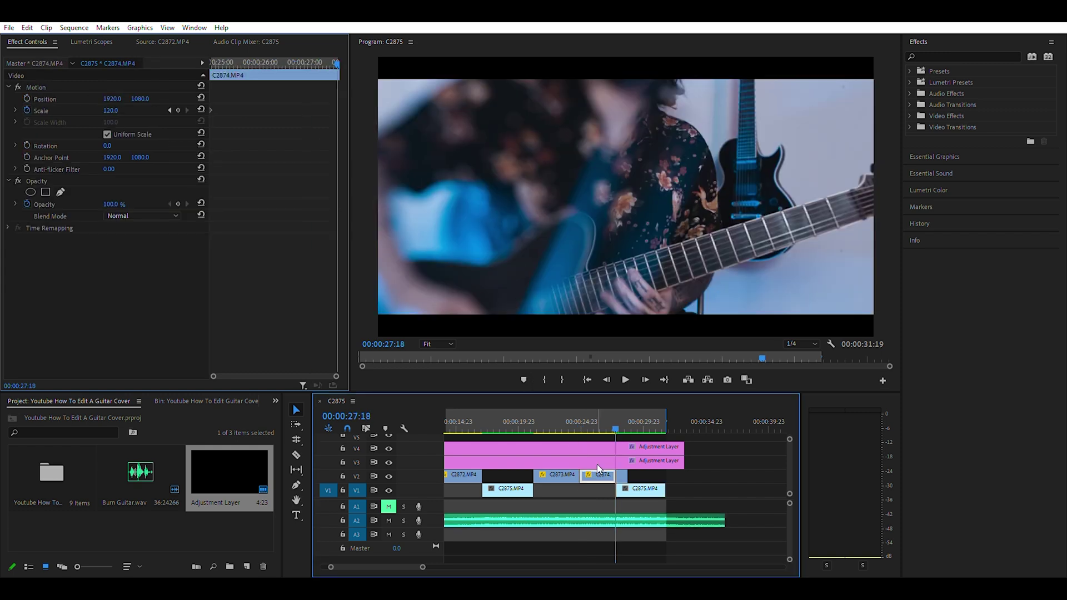
left_click(179, 109)
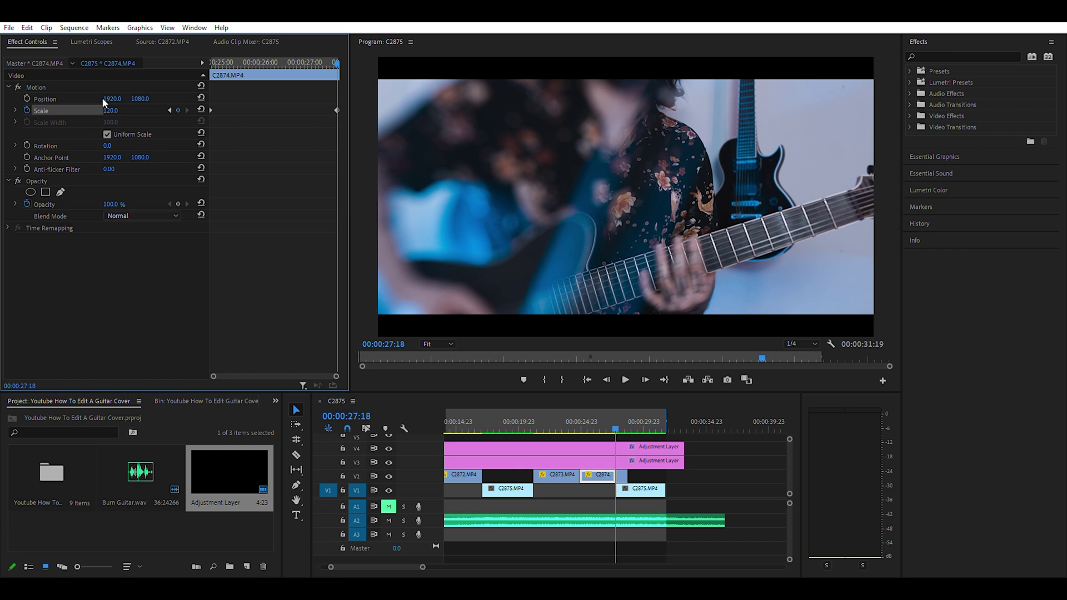
left_click(111, 110)
type("100")
key("Return")
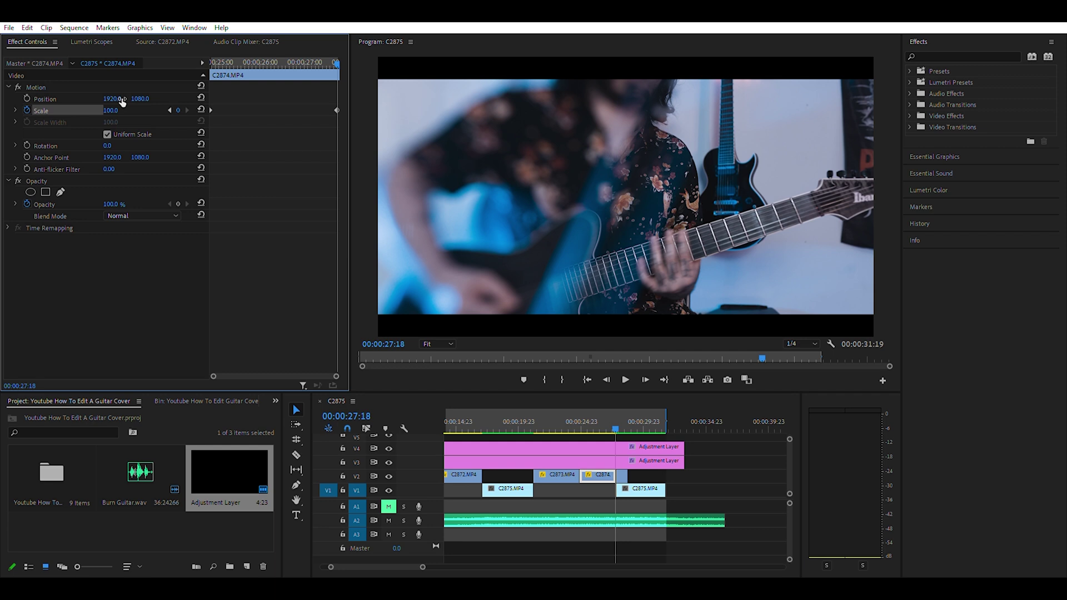
Step: Add Rotation keyframes to the C2874.MP4 clip on V2 at its start, 00:00:24:21, and at its ending Scale keyframe
key("Up")
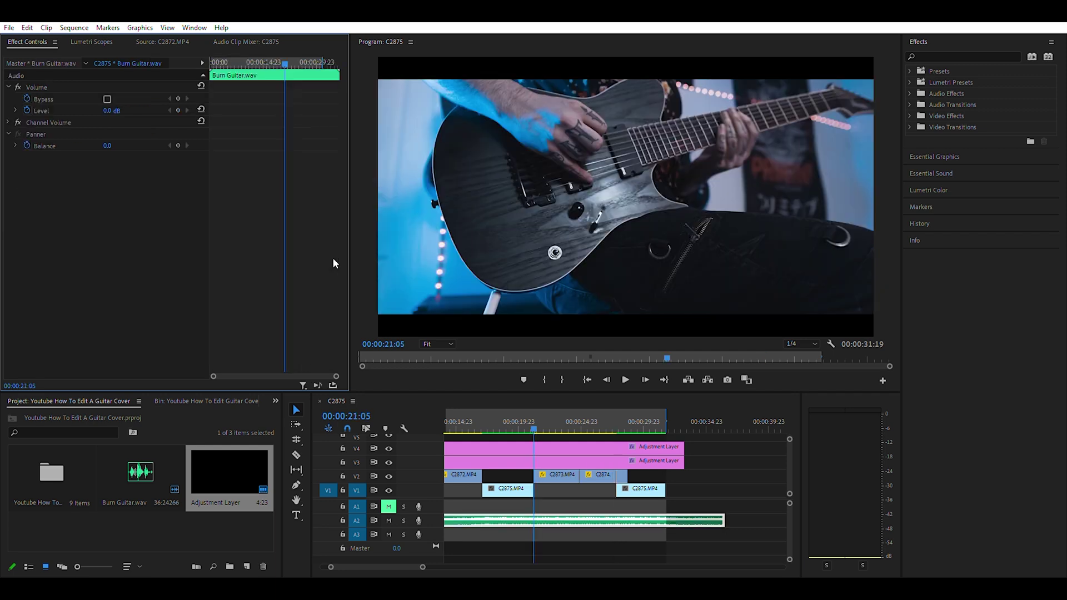
left_click(581, 418)
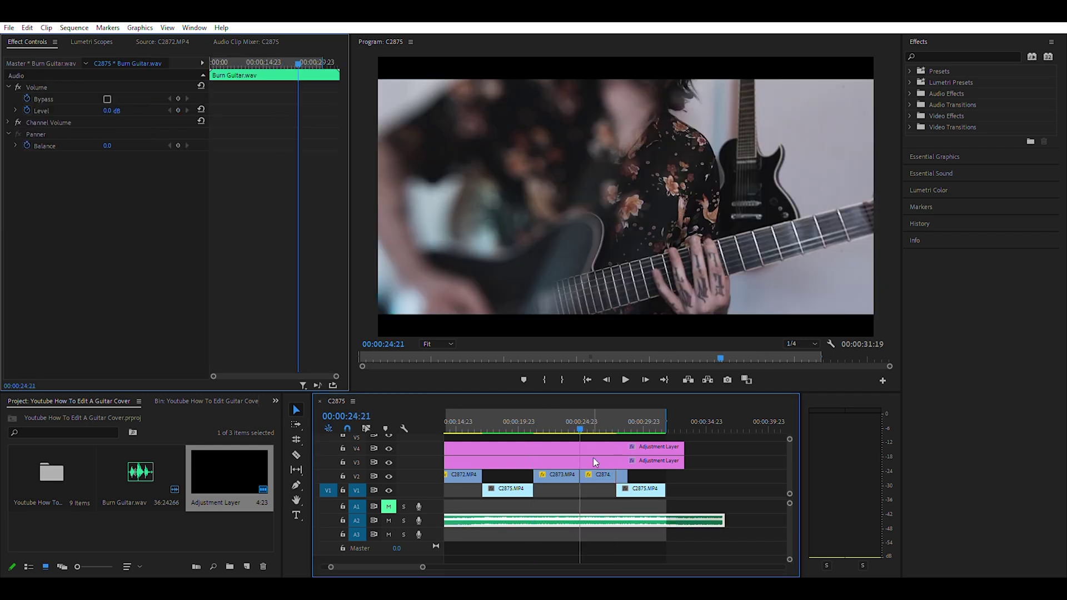
left_click(597, 475)
left_click(27, 145)
left_click(186, 110)
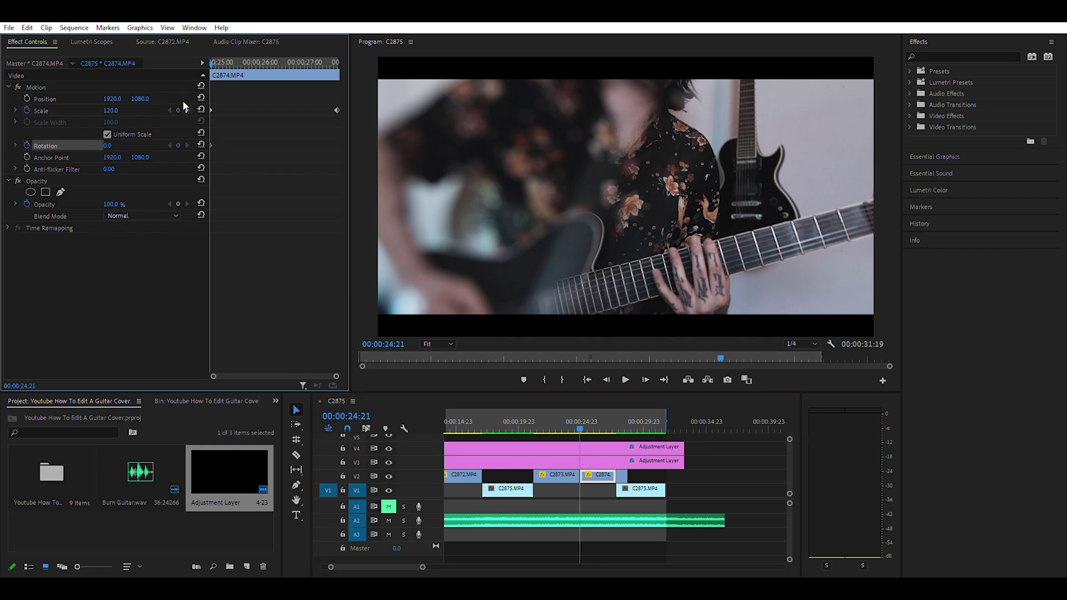
left_click(178, 145)
Step: Set the C2874.MP4 clip's starting Rotation keyframe to 5° and play back the rotating zoom-out
left_click(170, 145)
left_click(109, 146)
type("5")
key("Return")
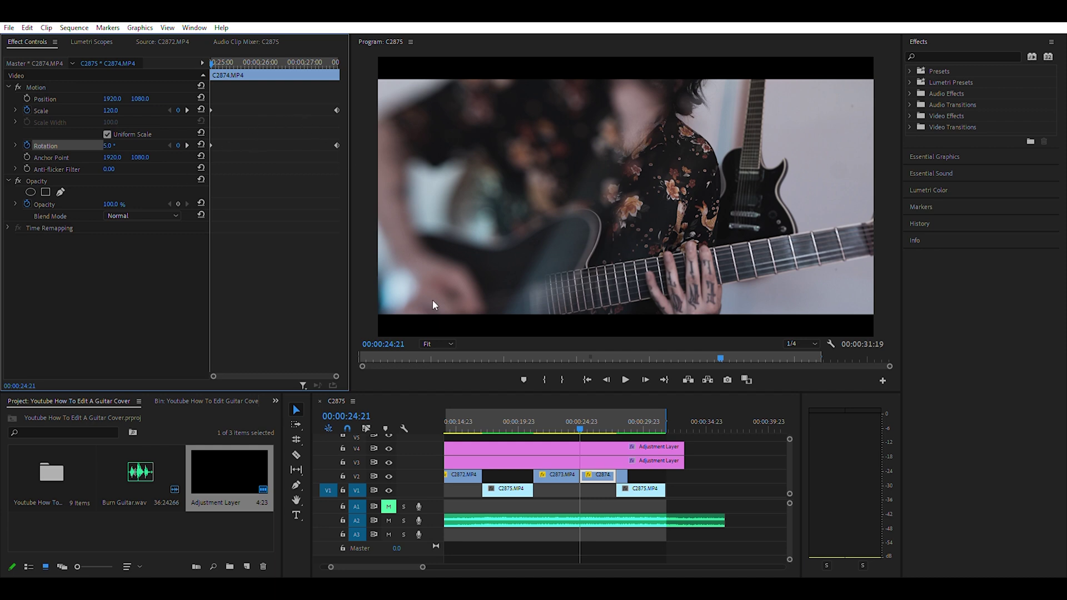
key("space")
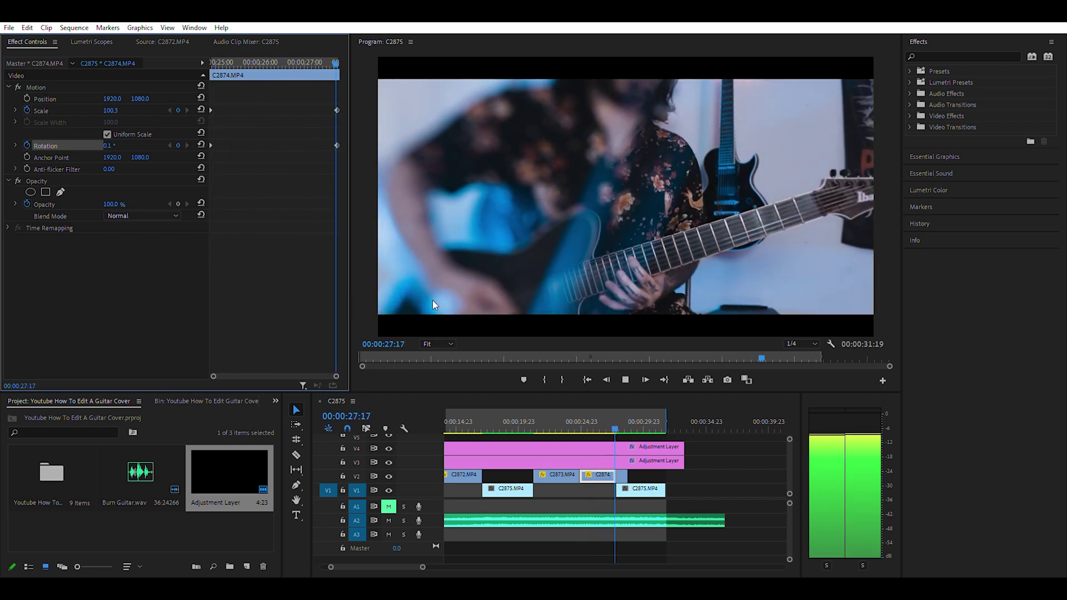
key("space")
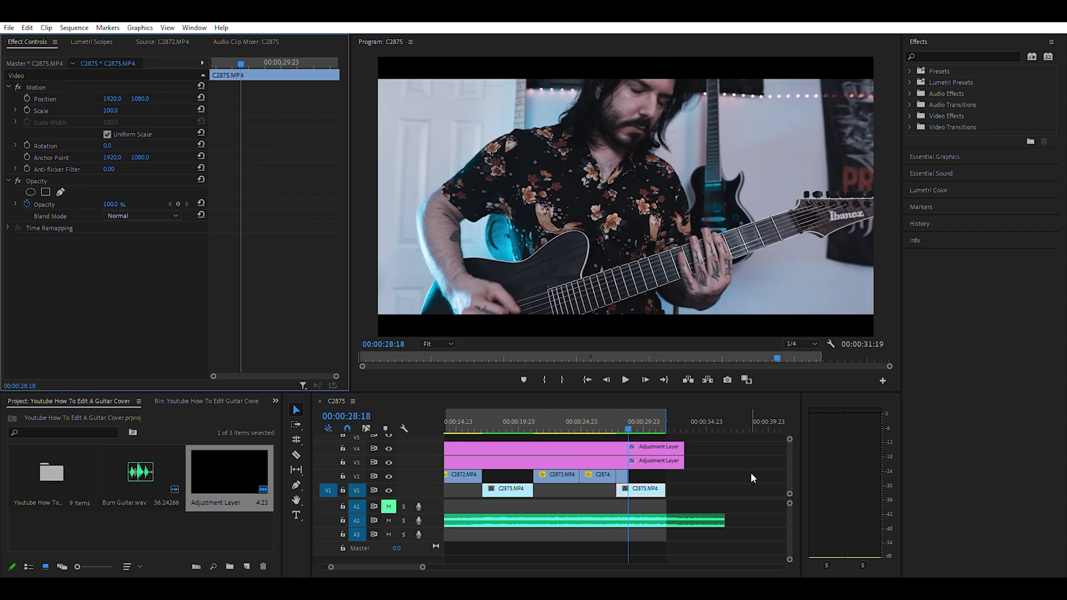
Step: Set the vertical position of the short C2872.MP4 clip on V2, ending at 00:00:28:17, to 1003
left_click(624, 474)
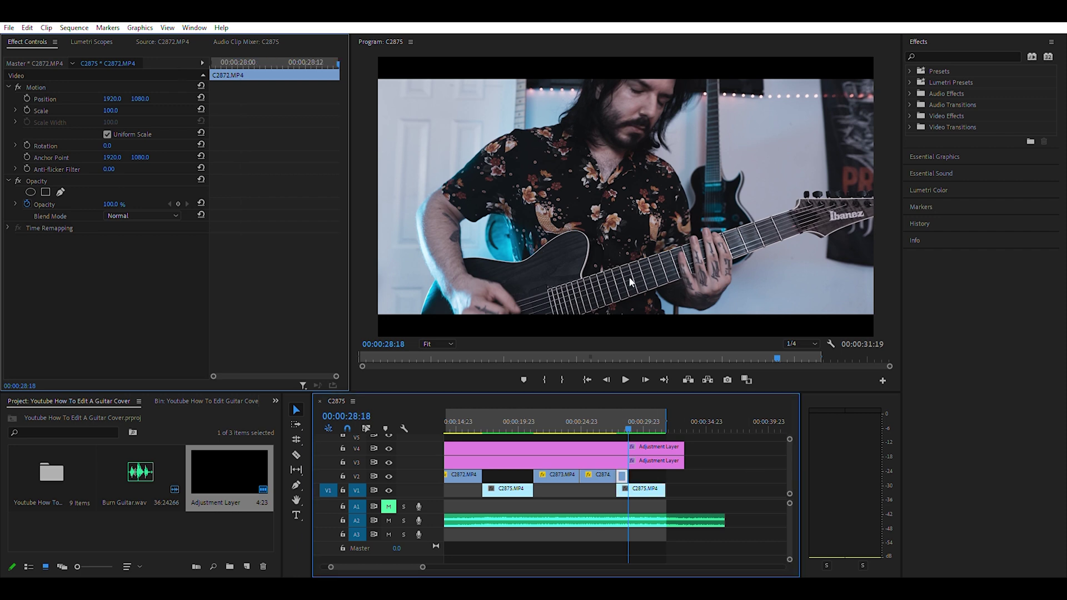
key("Left")
left_click_drag(141, 99, 169, 98)
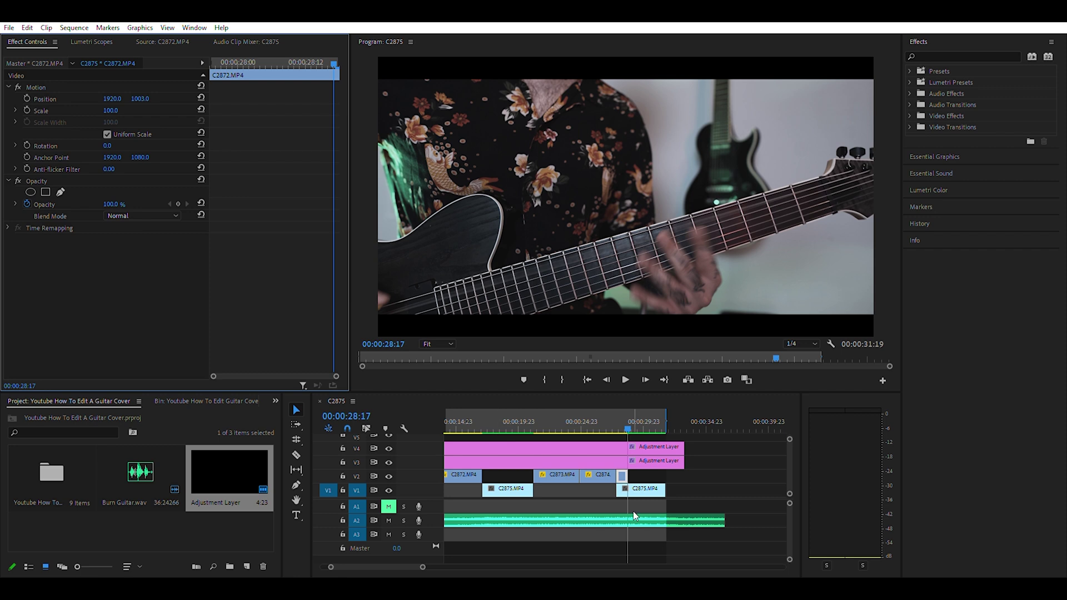
scroll(633, 511, "up", 5)
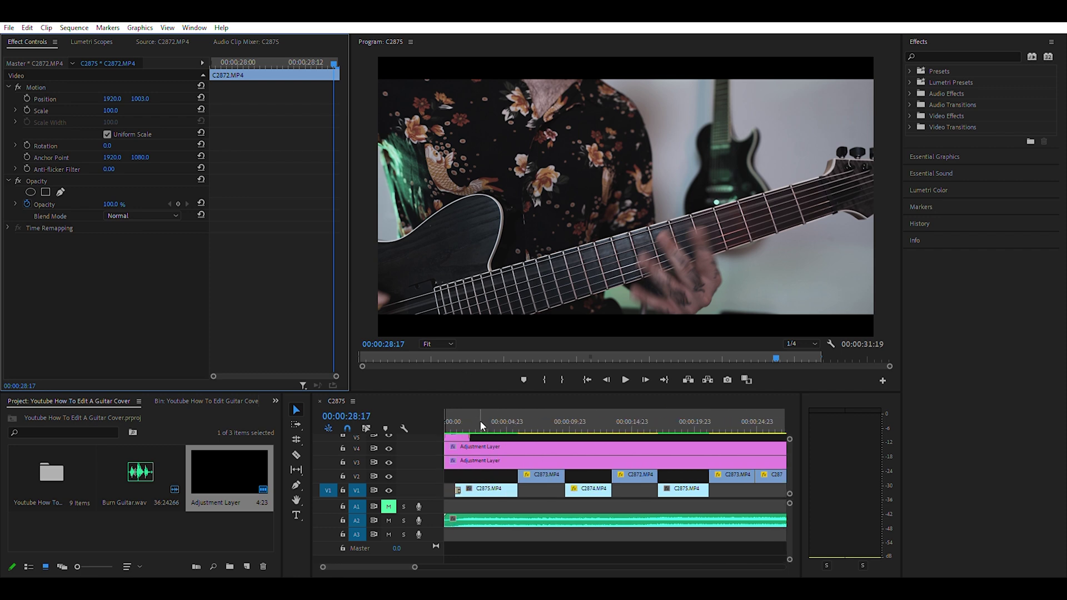